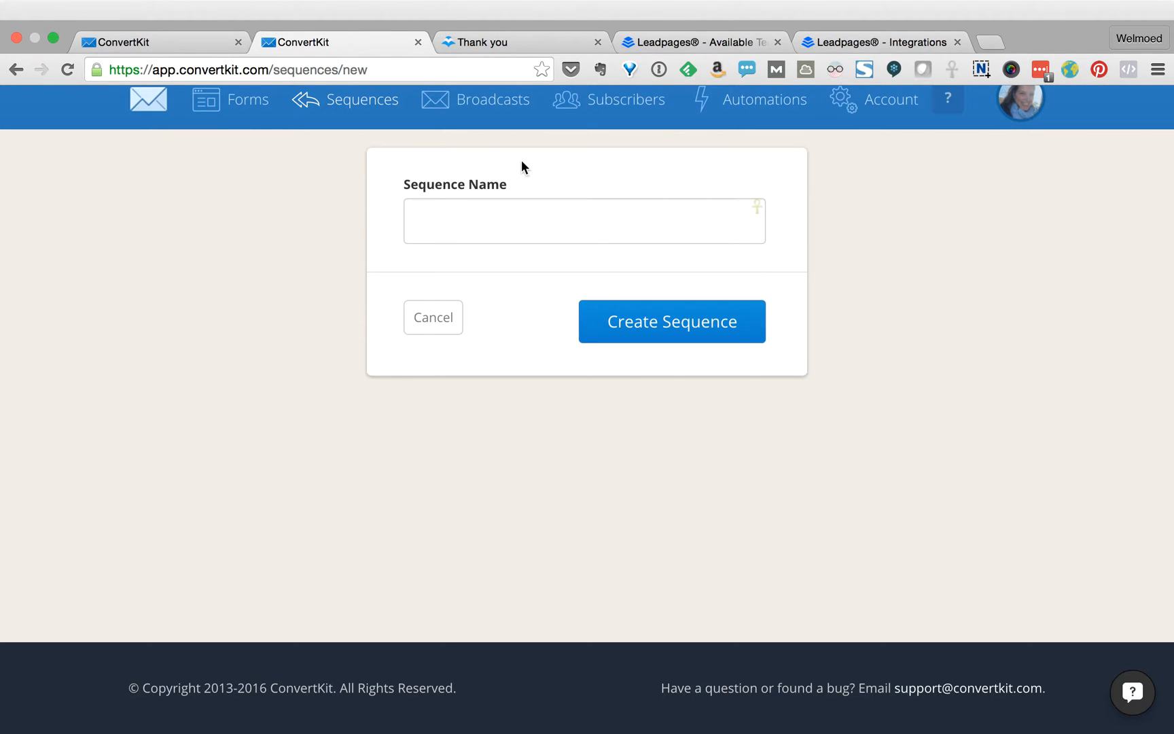
- Create a new sequence named "Demo sequence 2"
{"action": "left_click", "coordinate": [530, 222]}
{"action": "type", "text": "Demo sequence 2"}
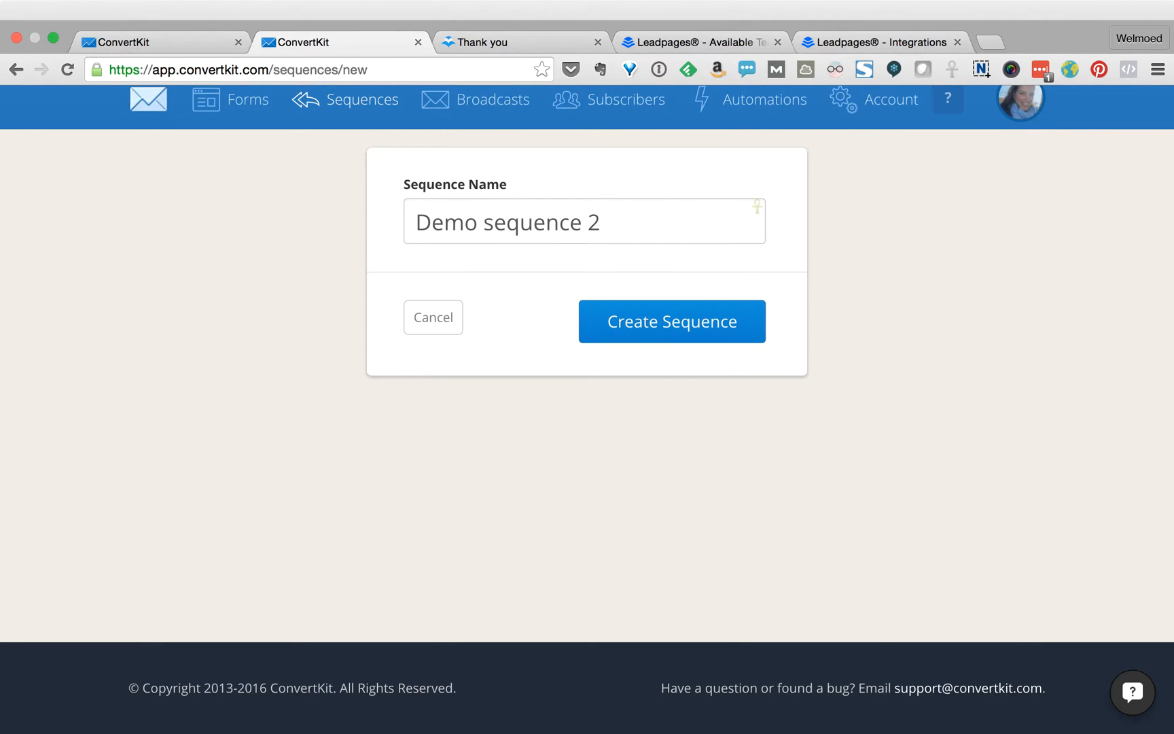
{"action": "left_click", "coordinate": [646, 322]}
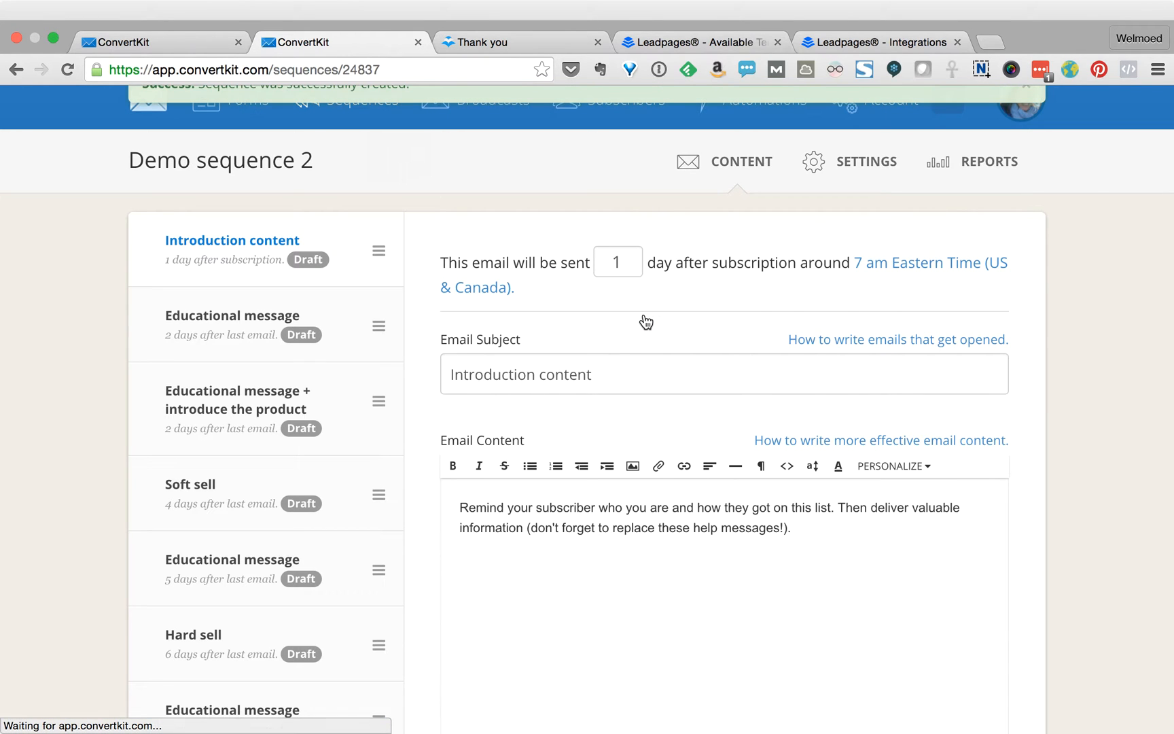
- Look through the sequence's list of draft emails and view the first Educational message
{"action": "scroll", "coordinate": [359, 262], "scroll_direction": "down", "scroll_amount": 2}
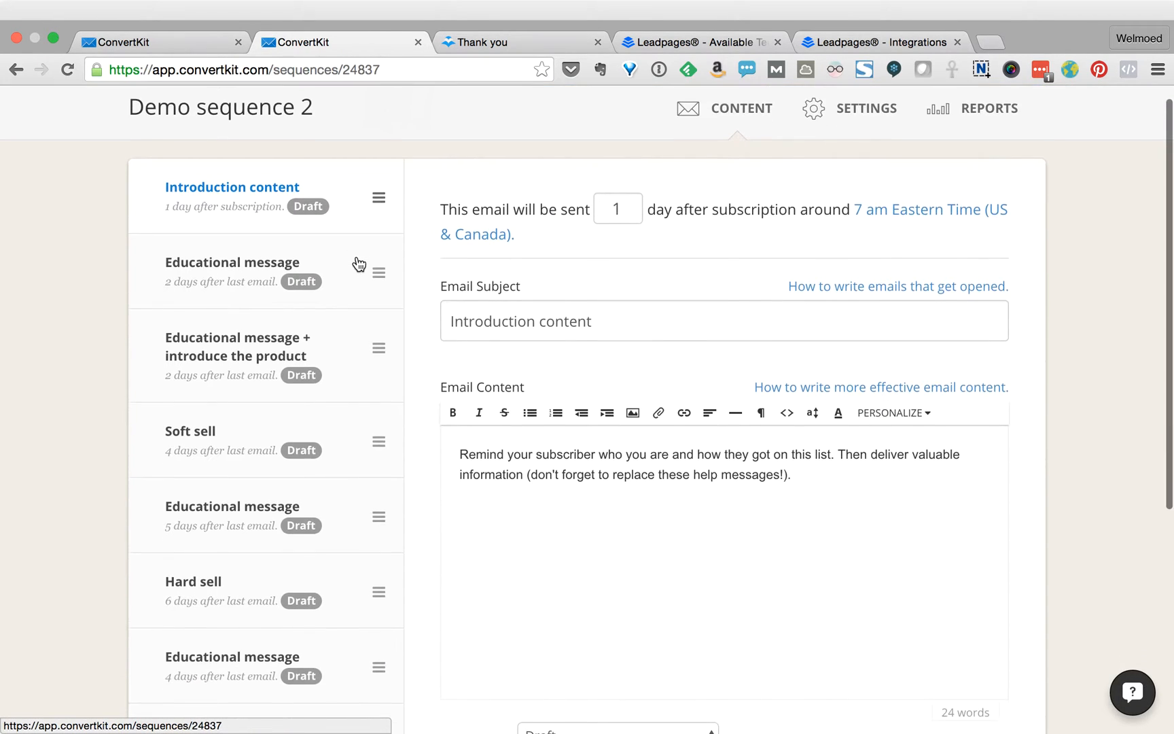
{"action": "scroll", "coordinate": [358, 264], "scroll_direction": "down", "scroll_amount": 5}
{"action": "scroll", "coordinate": [359, 264], "scroll_direction": "up", "scroll_amount": 6}
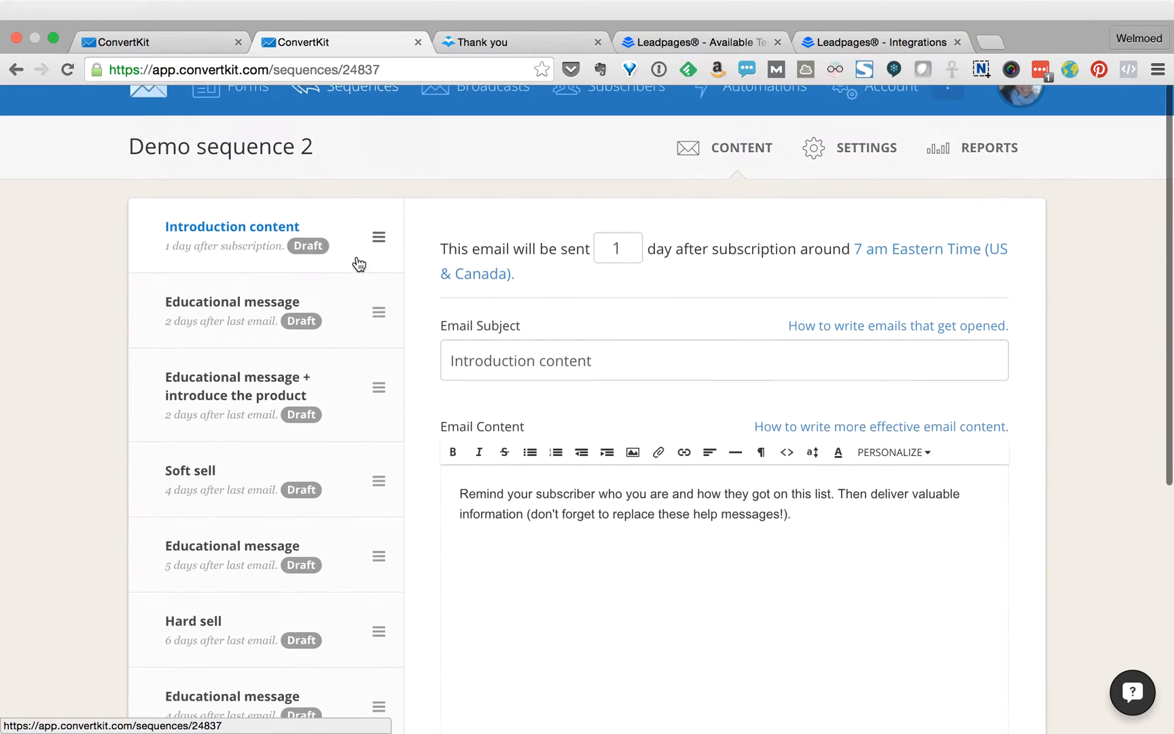
{"action": "scroll", "coordinate": [359, 264], "scroll_direction": "up", "scroll_amount": 1}
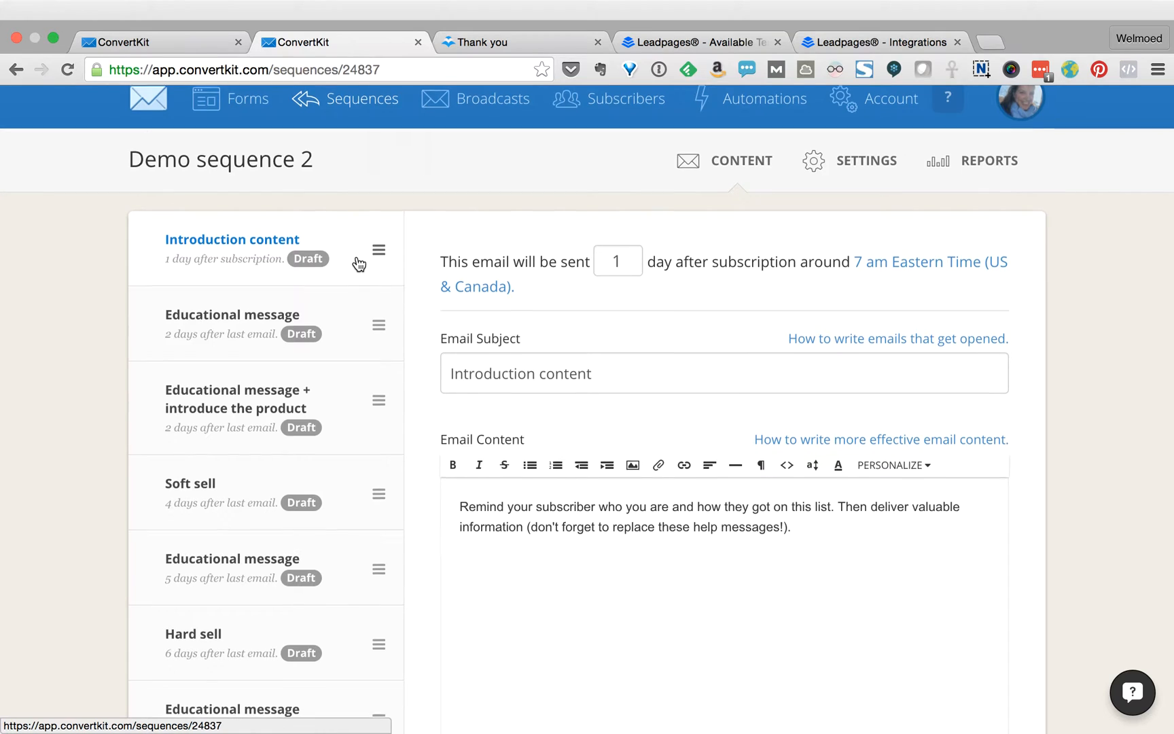
{"action": "scroll", "coordinate": [359, 264], "scroll_direction": "down", "scroll_amount": 3}
{"action": "scroll", "coordinate": [359, 264], "scroll_direction": "up", "scroll_amount": 3}
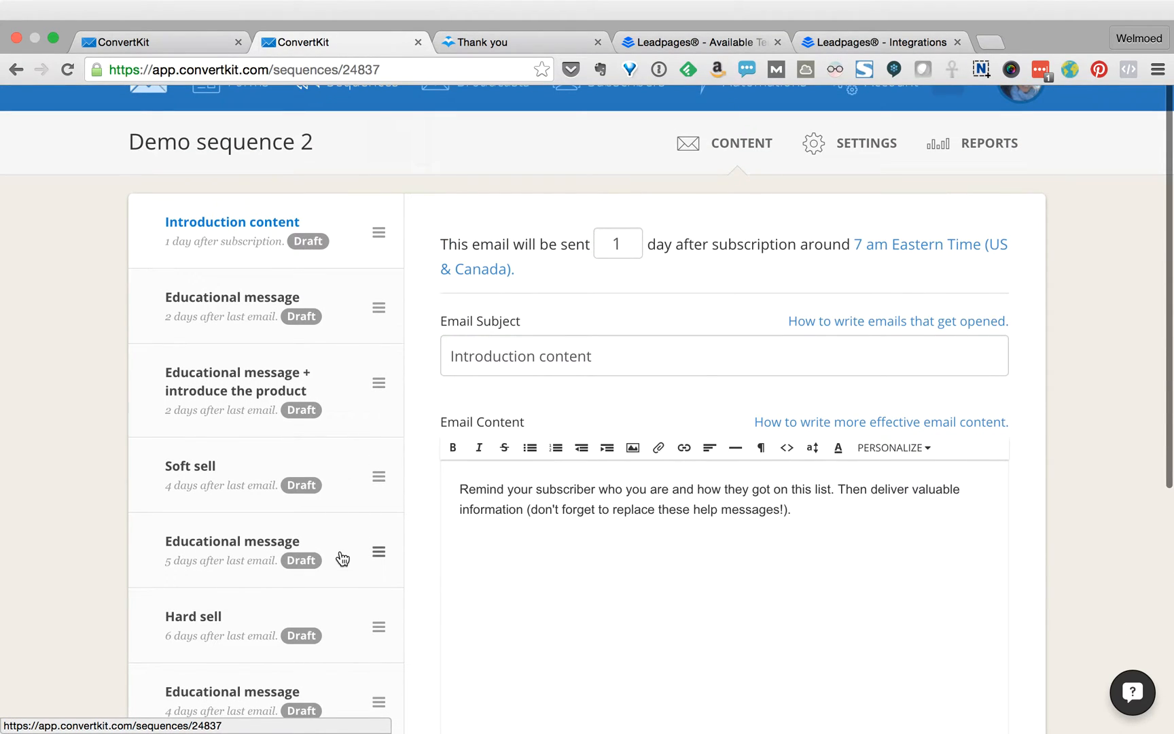
{"action": "scroll", "coordinate": [342, 558], "scroll_direction": "down", "scroll_amount": 3}
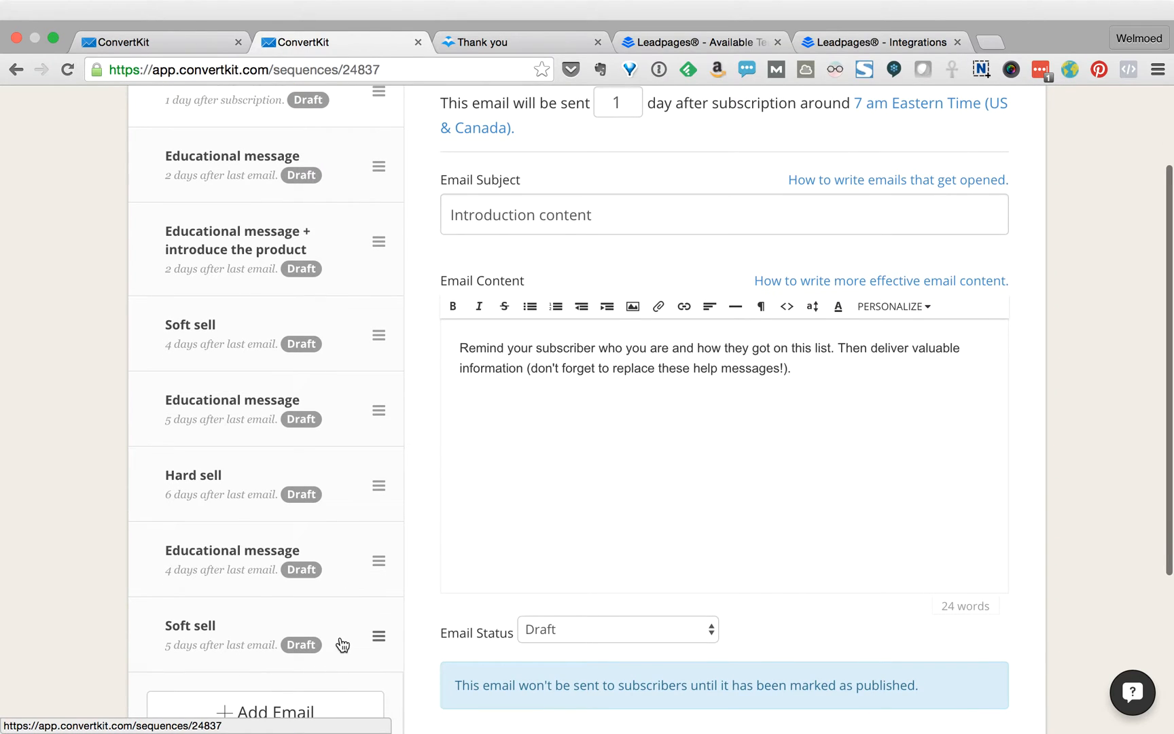
{"action": "scroll", "coordinate": [342, 644], "scroll_direction": "up", "scroll_amount": 3}
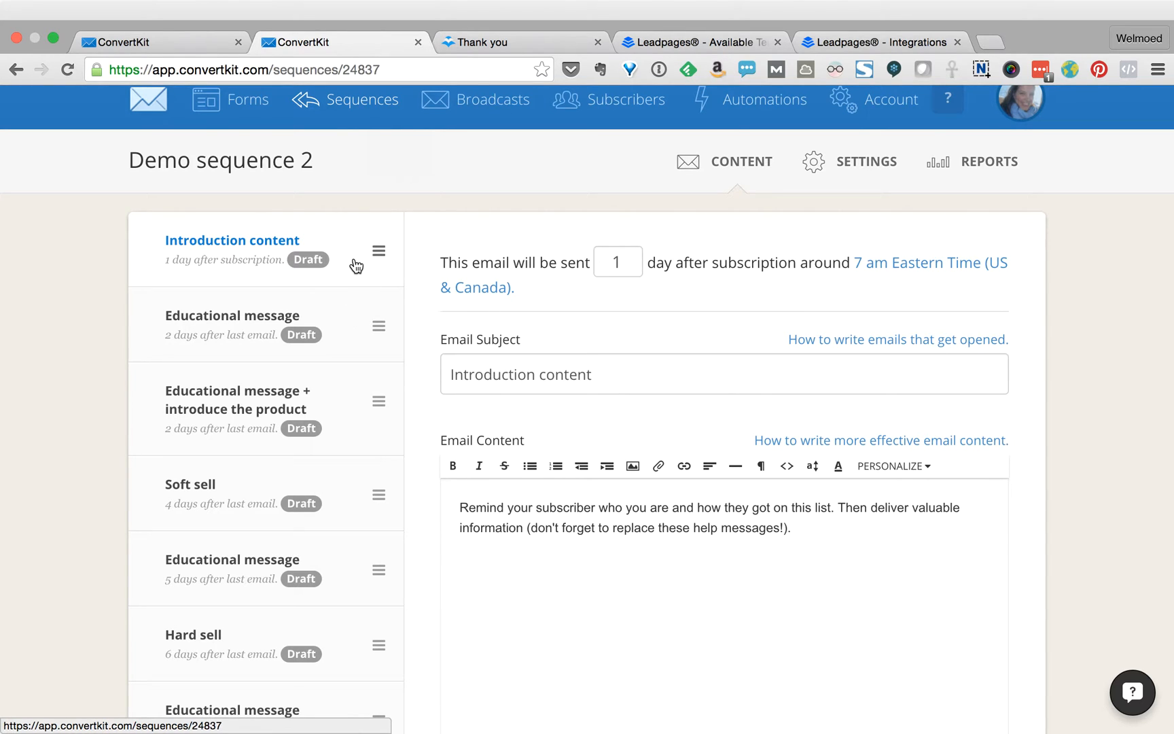
{"action": "left_click", "coordinate": [344, 326]}
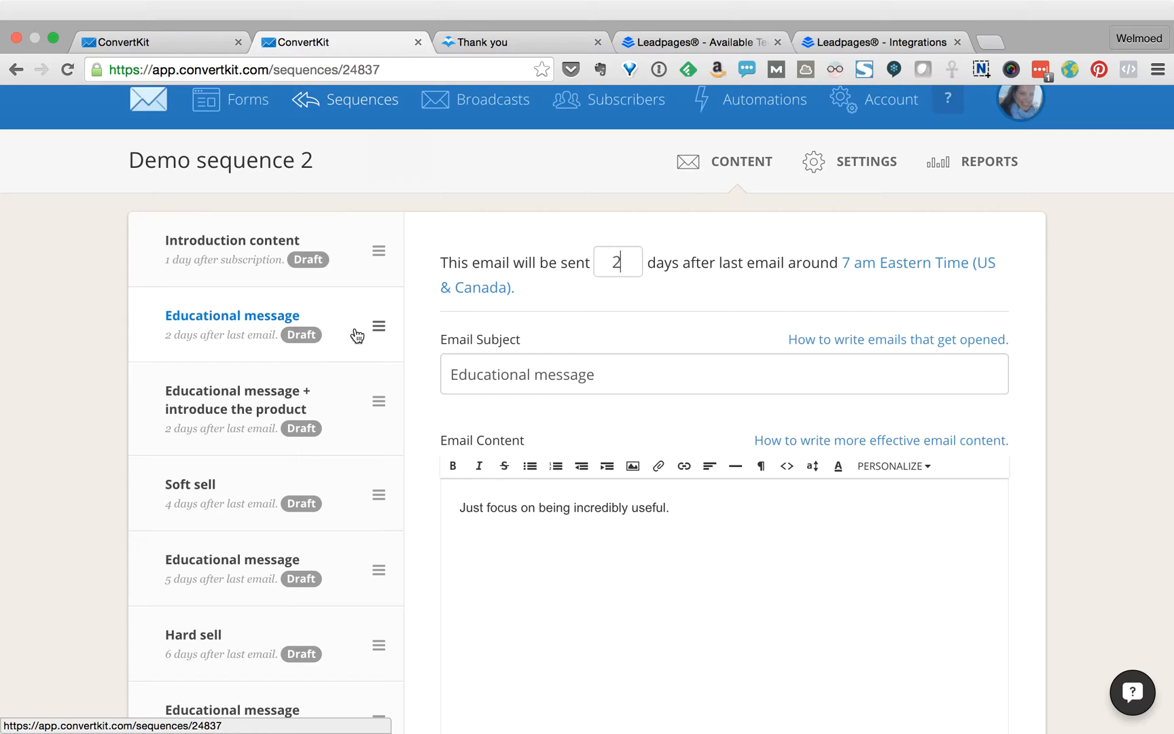
- Set the subject of the Introduction content email to "Here is your free ebook!"
{"action": "left_click", "coordinate": [350, 268]}
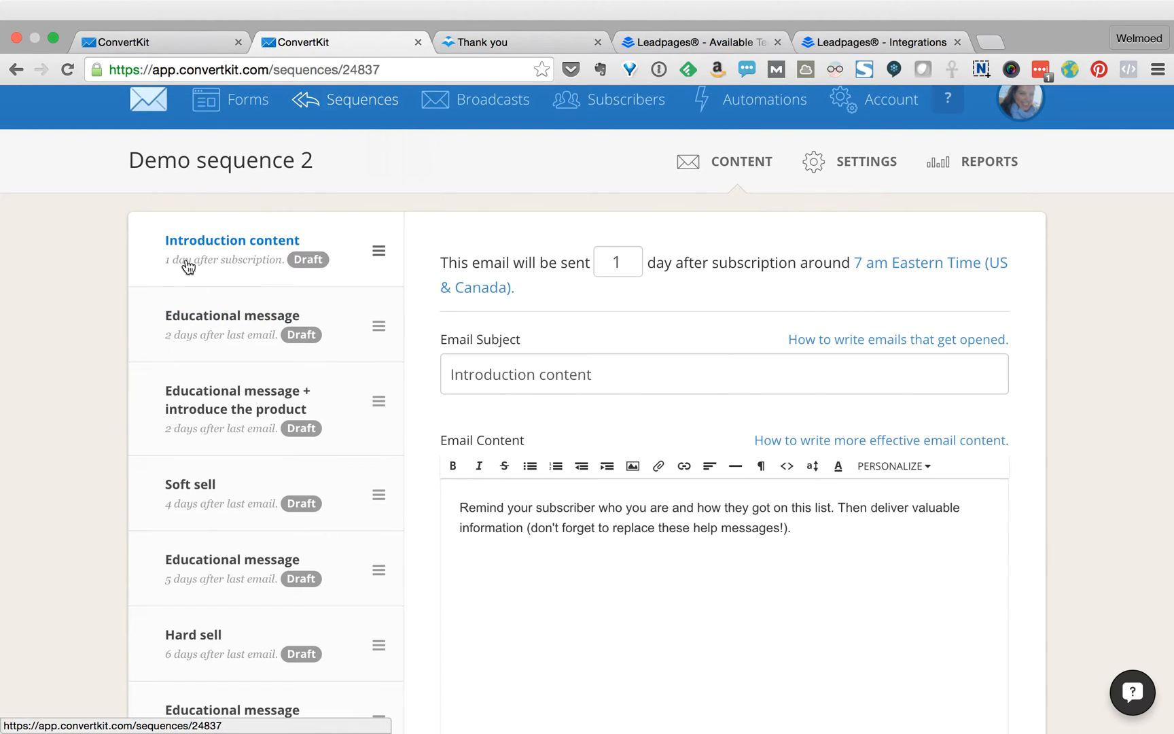
{"action": "left_click", "coordinate": [619, 376]}
{"action": "left_click_drag", "start_coordinate": [618, 376], "coordinate": [435, 378]}
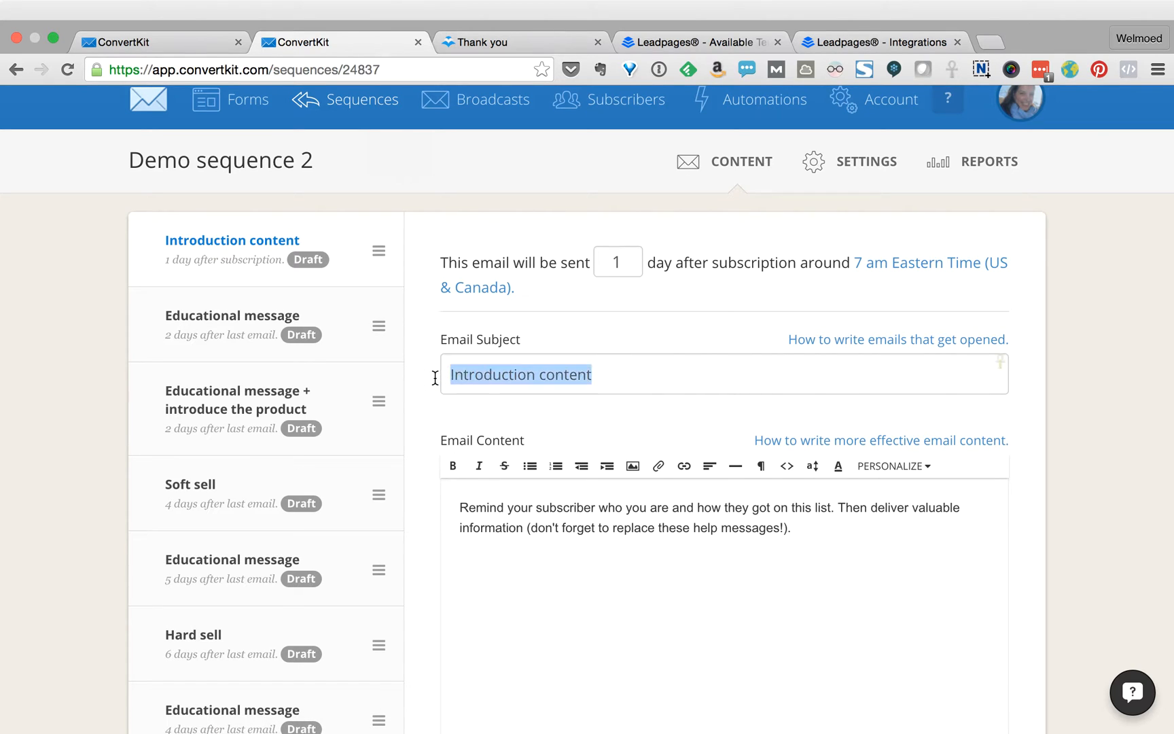
{"action": "type", "text": "Here is h"}
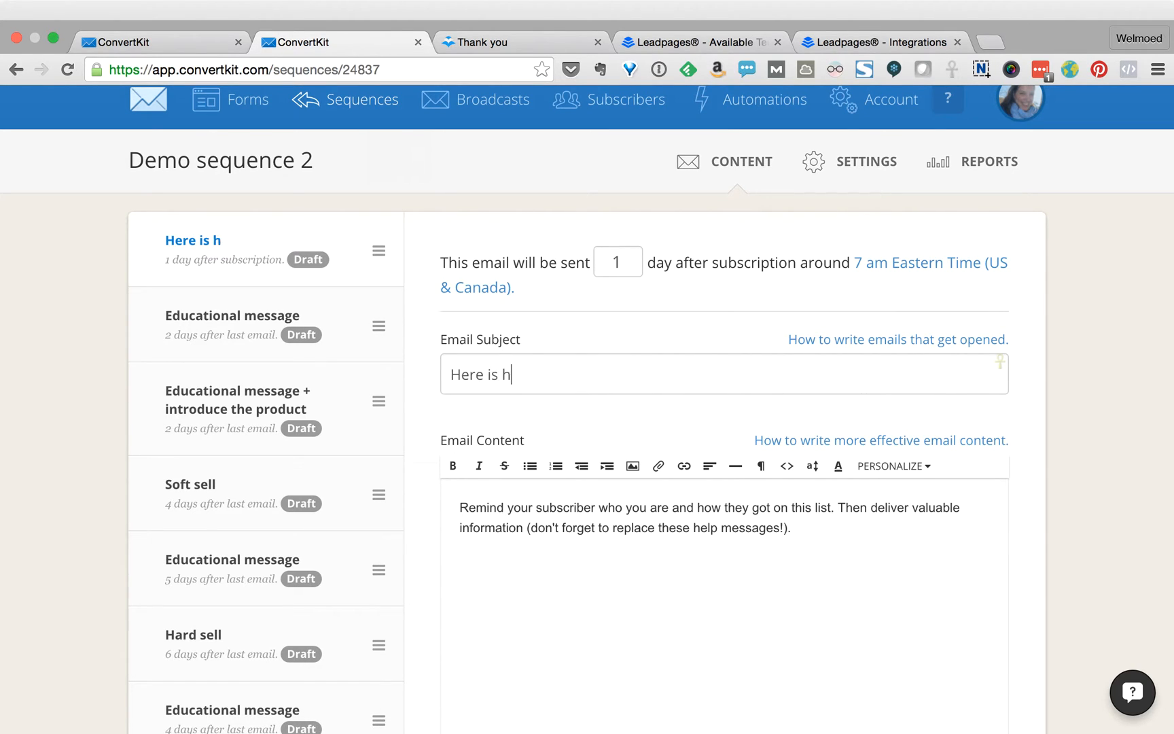
{"action": "key", "text": "BackSpace"}
{"action": "type", "text": "your free t"}
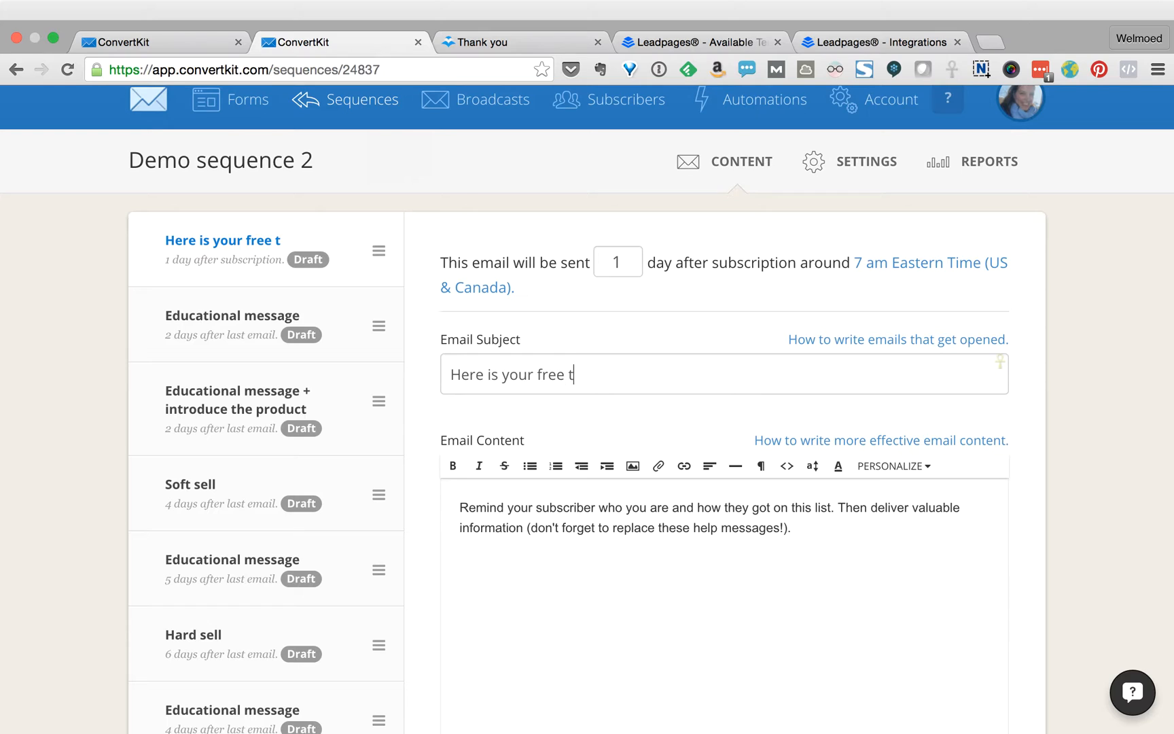
{"action": "key", "text": "BackSpace"}
{"action": "type", "text": "ebook!"}
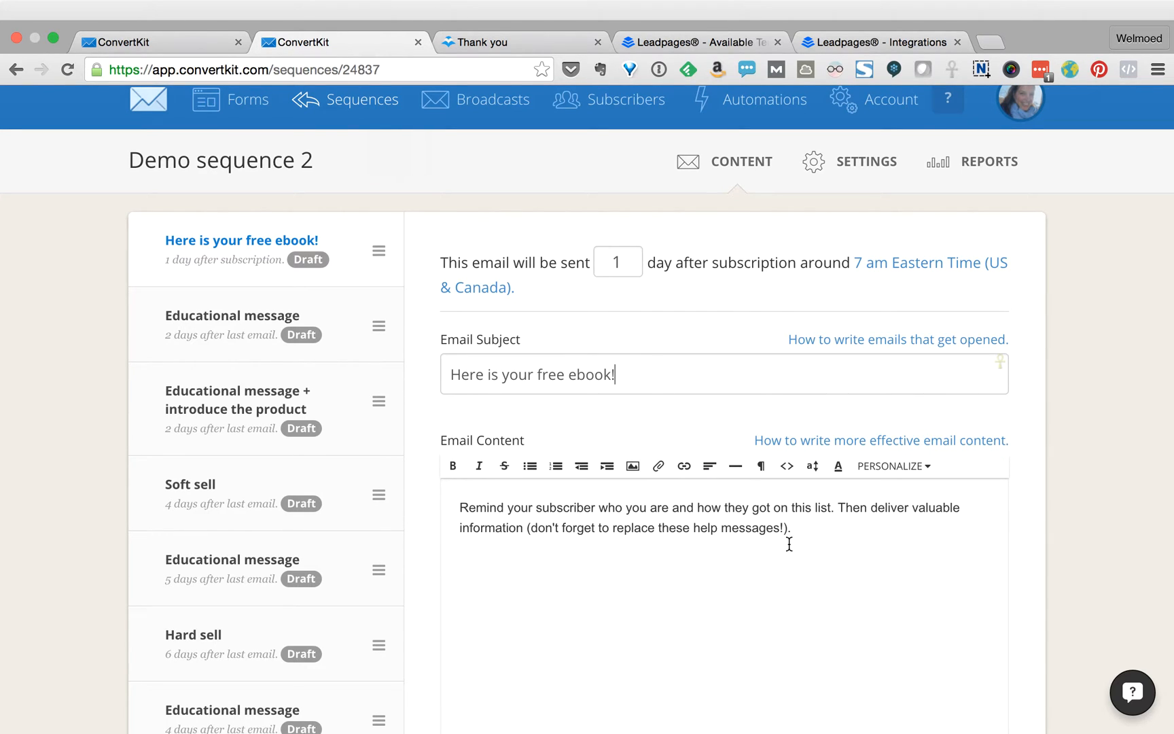
- Replace the placeholder email content with "Here is your free ebook." and, in a separate paragraph, "Click DOWNLOAD to receive the ebook."
{"action": "left_click", "coordinate": [808, 534]}
{"action": "left_click_drag", "start_coordinate": [808, 534], "coordinate": [455, 500]}
{"action": "type", "text": "Here "}
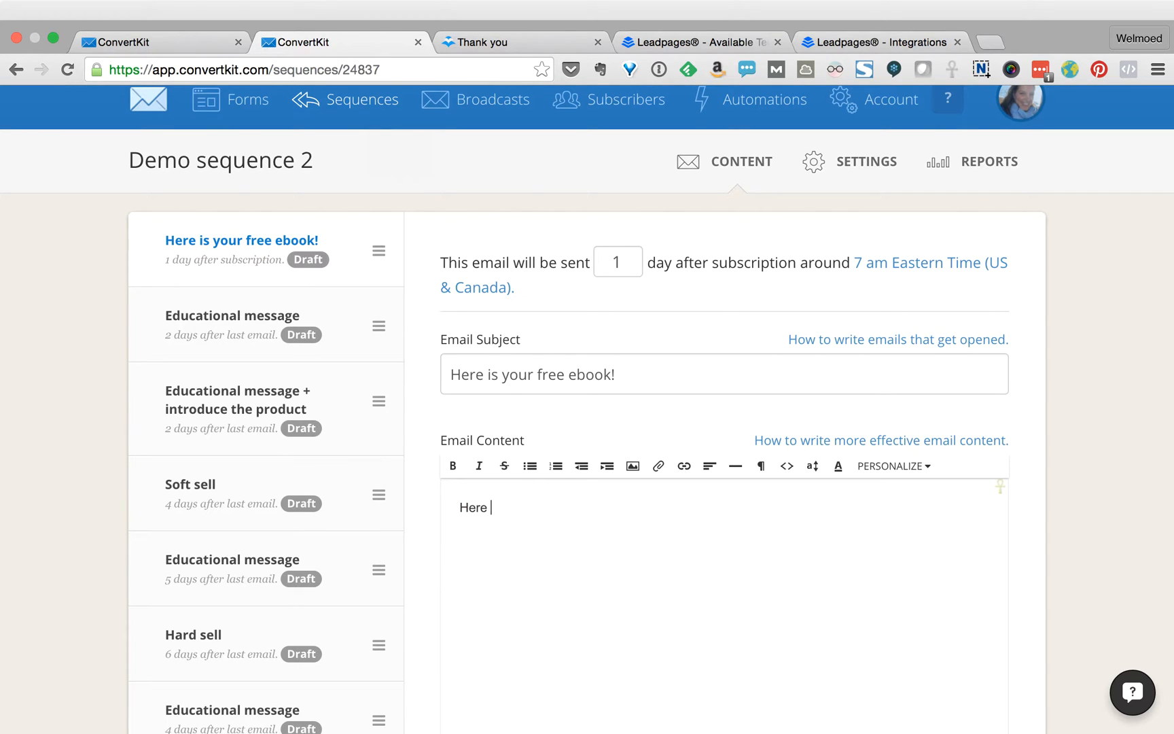
{"action": "type", "text": "is your free ebook."}
{"action": "key", "text": "Return"}
{"action": "key", "text": "Return"}
{"action": "type", "text": "Click DOWNLO"}
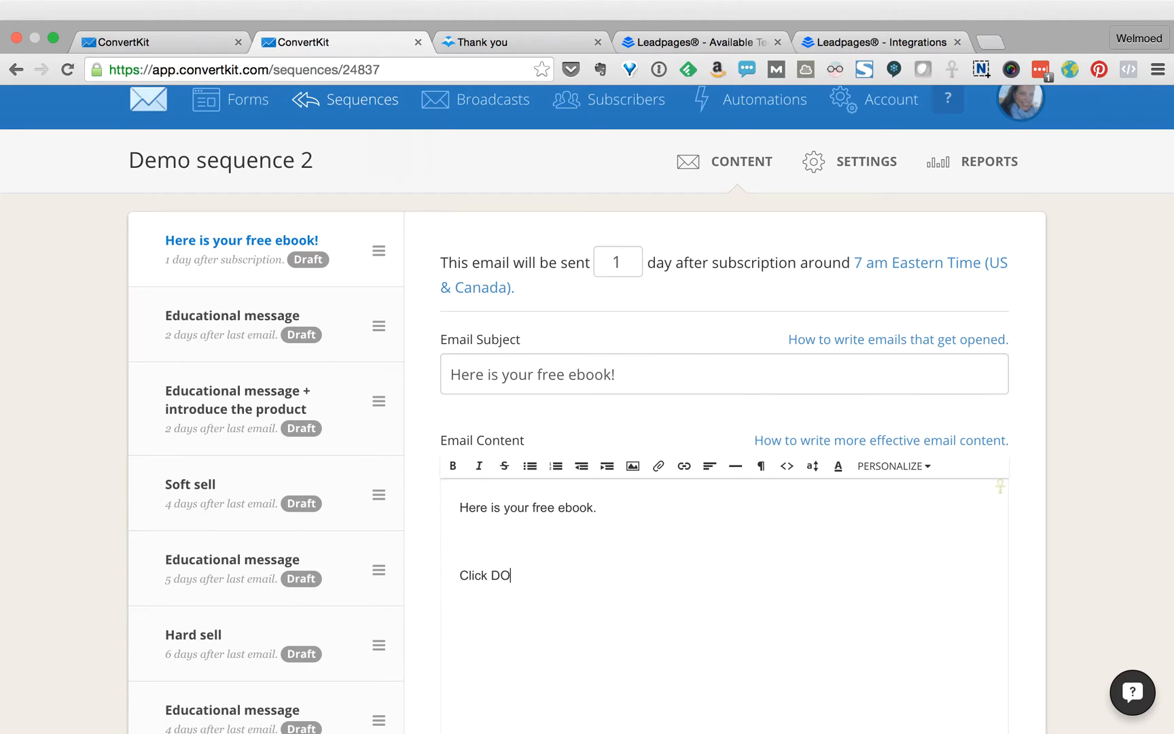
{"action": "key", "text": "BackSpace"}
{"action": "key", "text": "BackSpace"}
{"action": "type", "text": "LOAD to receive"}
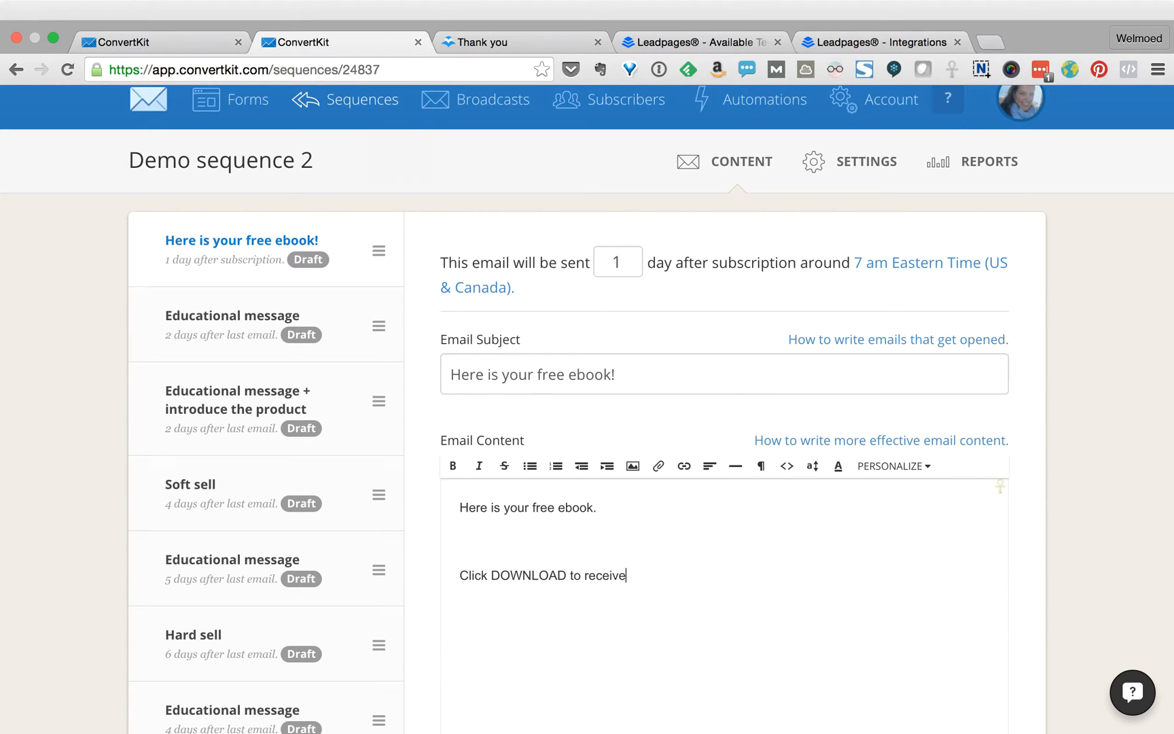
{"action": "type", "text": " the ebook."}
- Change "DOWNLOAD" to "HERE" in the email content and remove the blank line between the two sentences
{"action": "left_click_drag", "start_coordinate": [492, 578], "coordinate": [565, 579]}
{"action": "key", "text": "BackSpace"}
{"action": "type", "text": "HERE"}
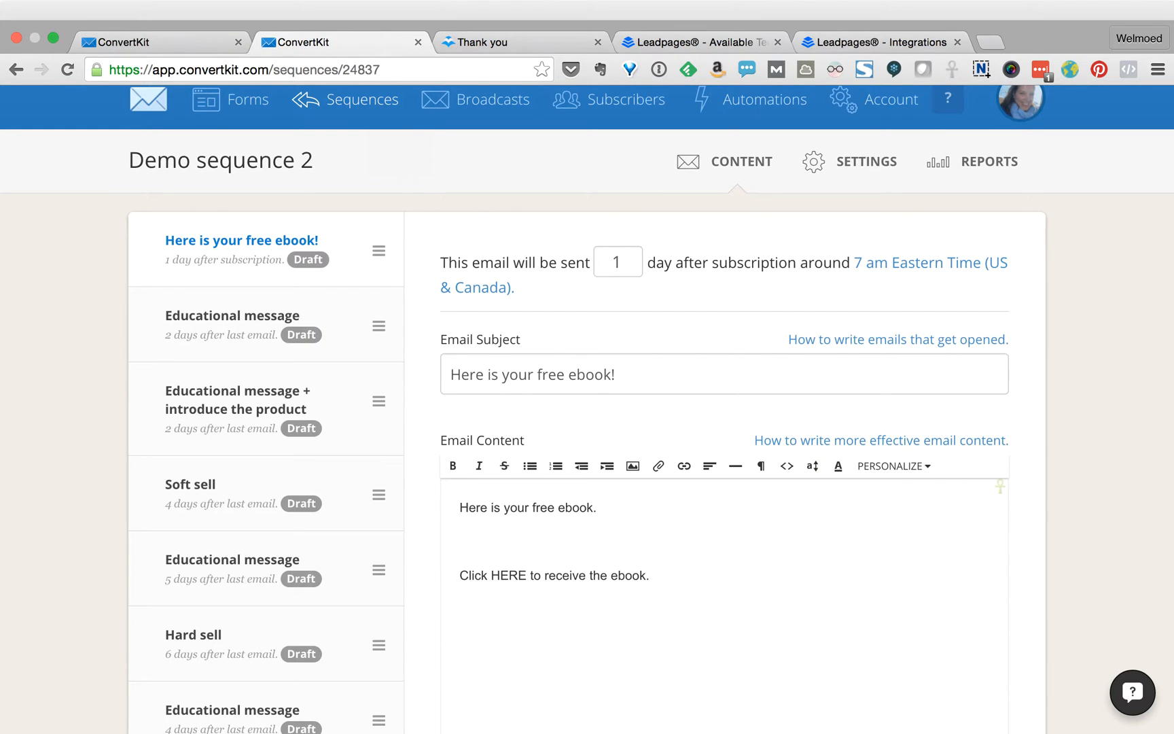
{"action": "left_click", "coordinate": [651, 579]}
{"action": "key", "text": "Up"}
{"action": "key", "text": "BackSpace"}
- Delete all the text from the email content
{"action": "triple_click", "coordinate": [581, 508]}
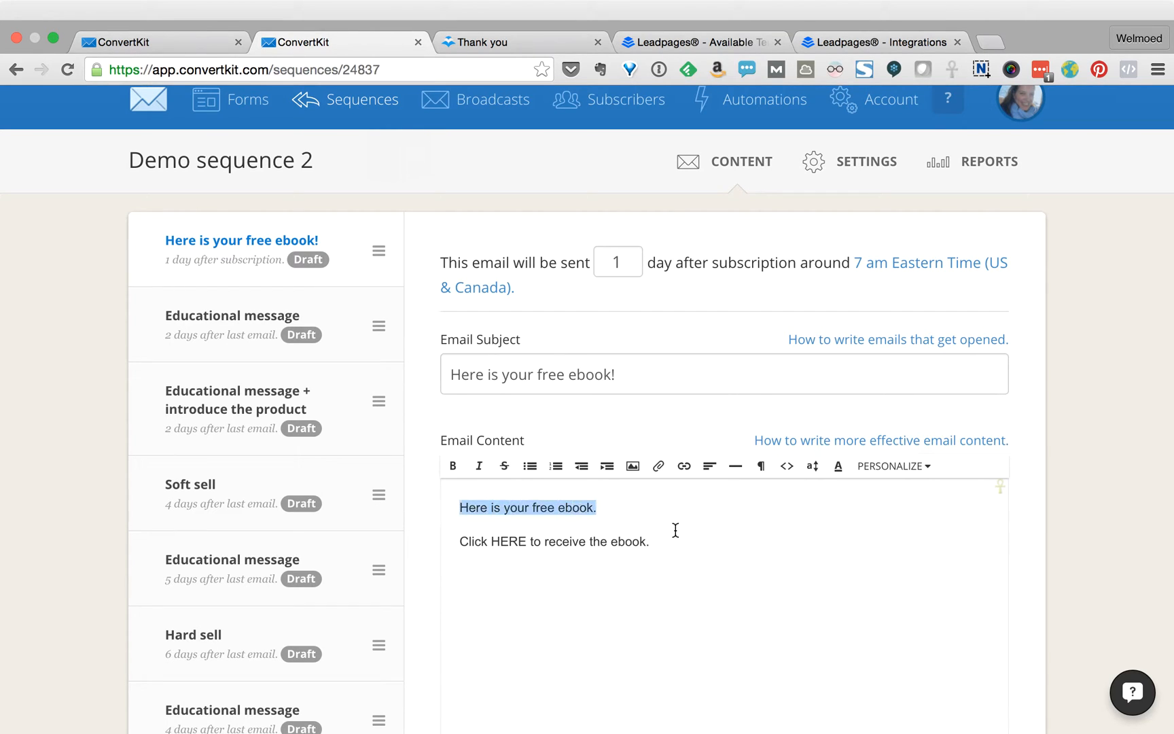
{"action": "left_click_drag", "start_coordinate": [621, 516], "coordinate": [472, 492]}
{"action": "key", "text": "BackSpace"}
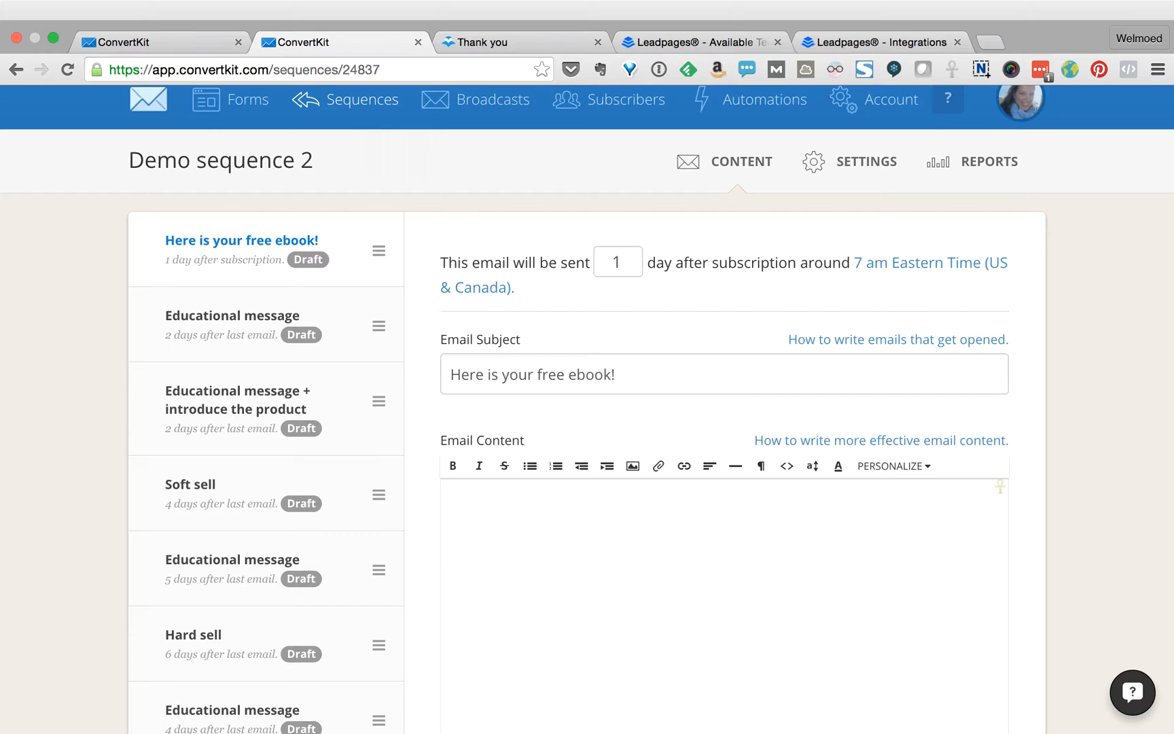
{"action": "key", "text": "super+Tab"}
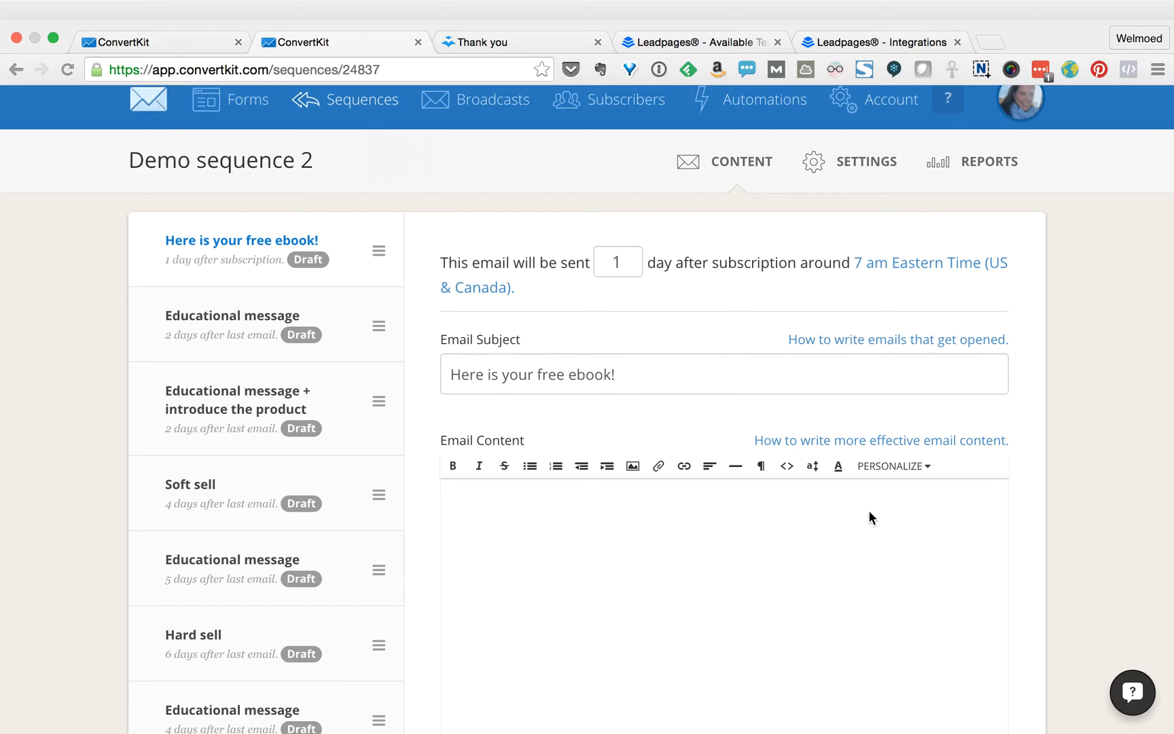
- Write "Head over to my website to download your free ebook." as the email content
{"action": "left_click", "coordinate": [787, 516]}
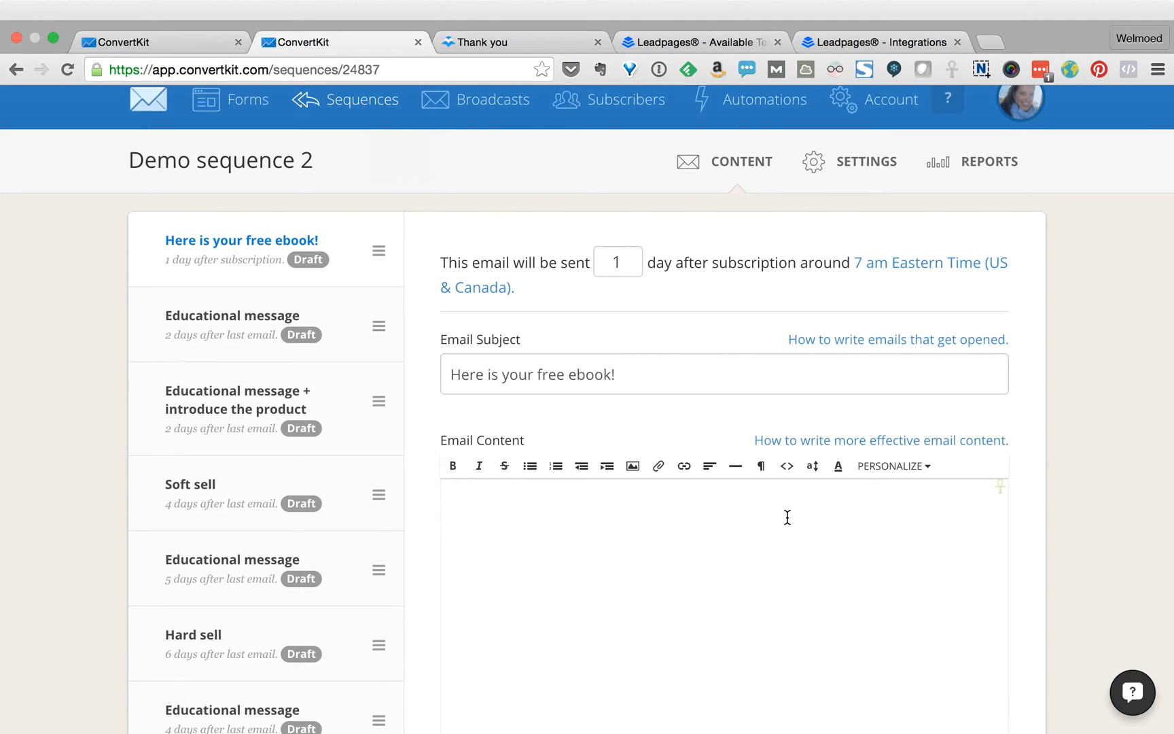
{"action": "type", "text": "Head over to my website to download your free ebook."}
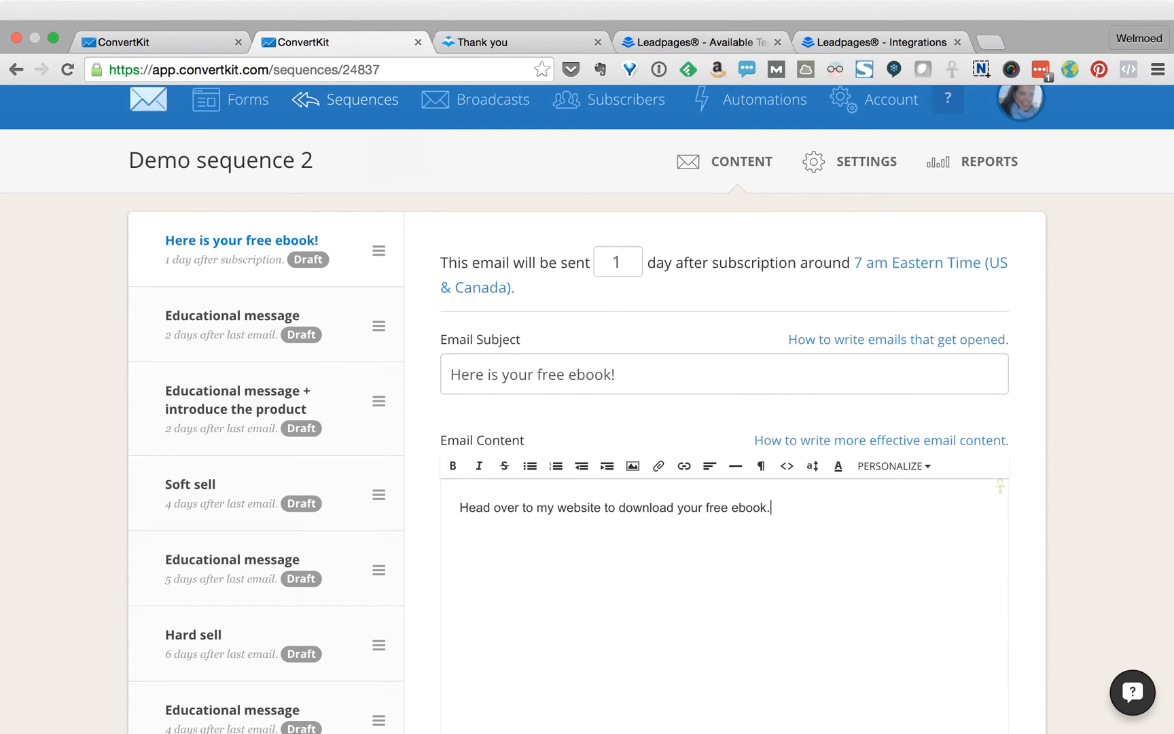
{"action": "left_click", "coordinate": [539, 507]}
{"action": "left_click_drag", "start_coordinate": [539, 507], "coordinate": [601, 507]}
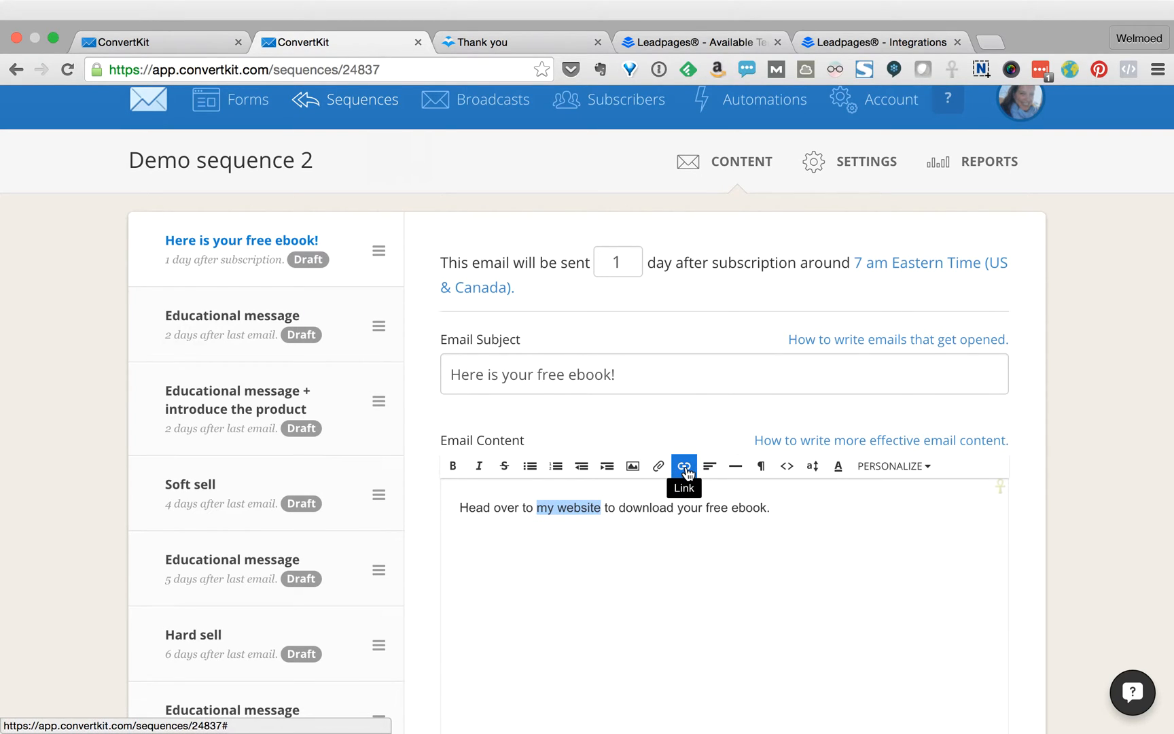
{"action": "left_click", "coordinate": [584, 530]}
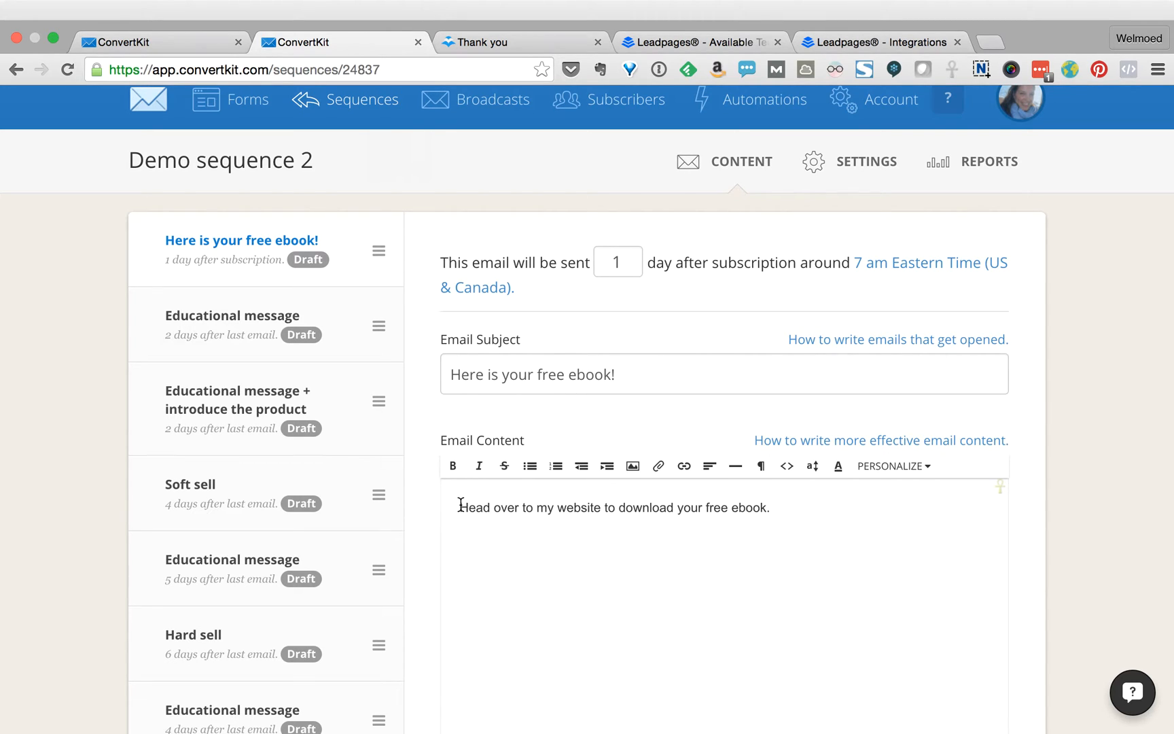
- Replace the email content with "Click here to download your free ebook."
{"action": "left_click_drag", "start_coordinate": [462, 506], "coordinate": [783, 507]}
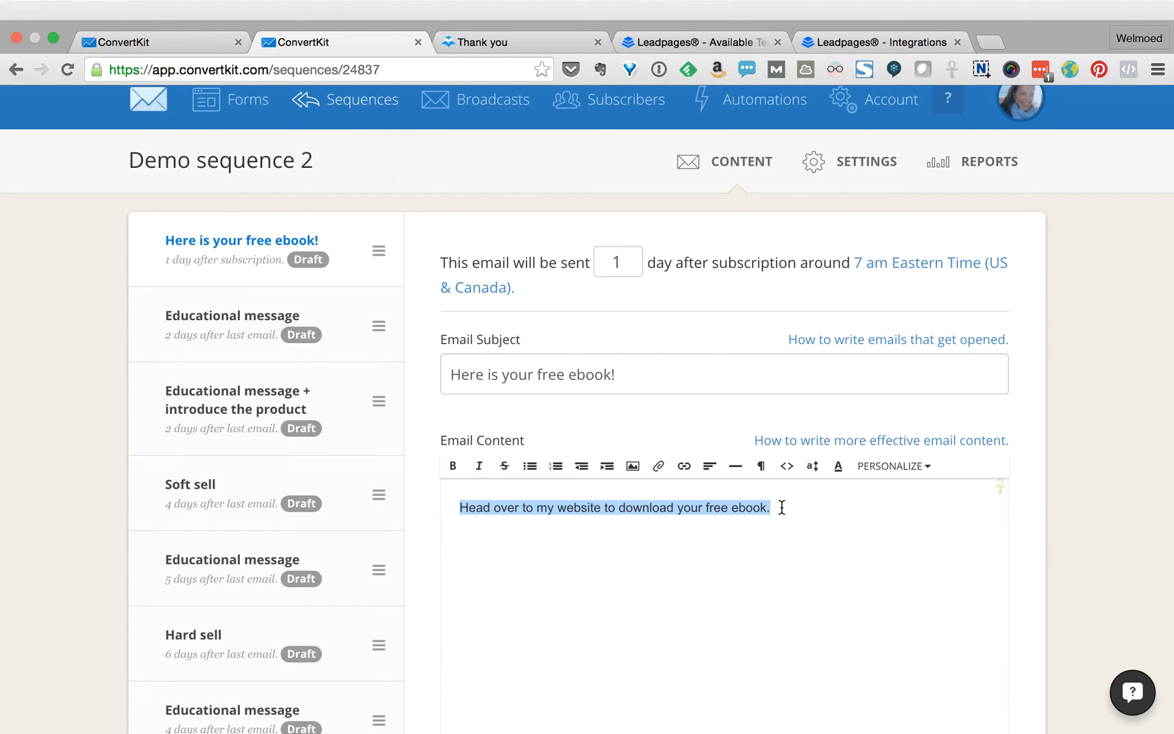
{"action": "type", "text": "D"}
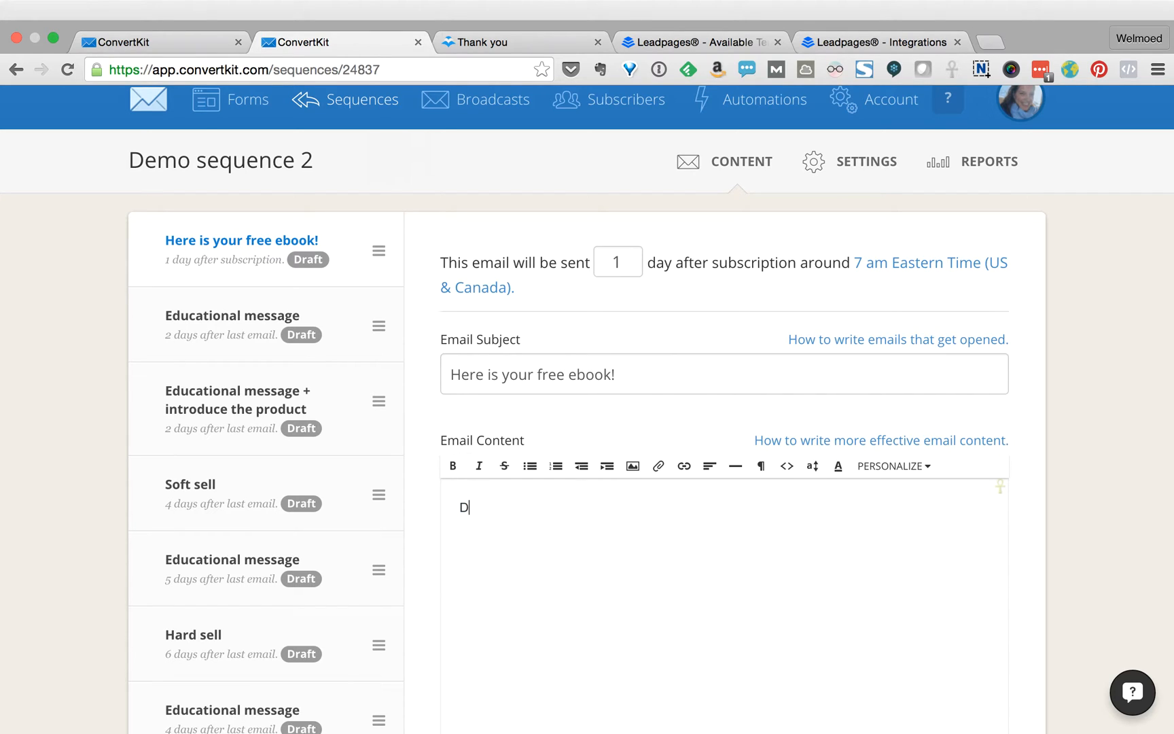
{"action": "key", "text": "BackSpace"}
{"action": "type", "text": "Click here to down;oa"}
{"action": "key", "text": "BackSpace"}
{"action": "key", "text": "BackSpace"}
{"action": "key", "text": "BackSpace"}
{"action": "key", "text": "BackSpace"}
{"action": "type", "text": "nload you"}
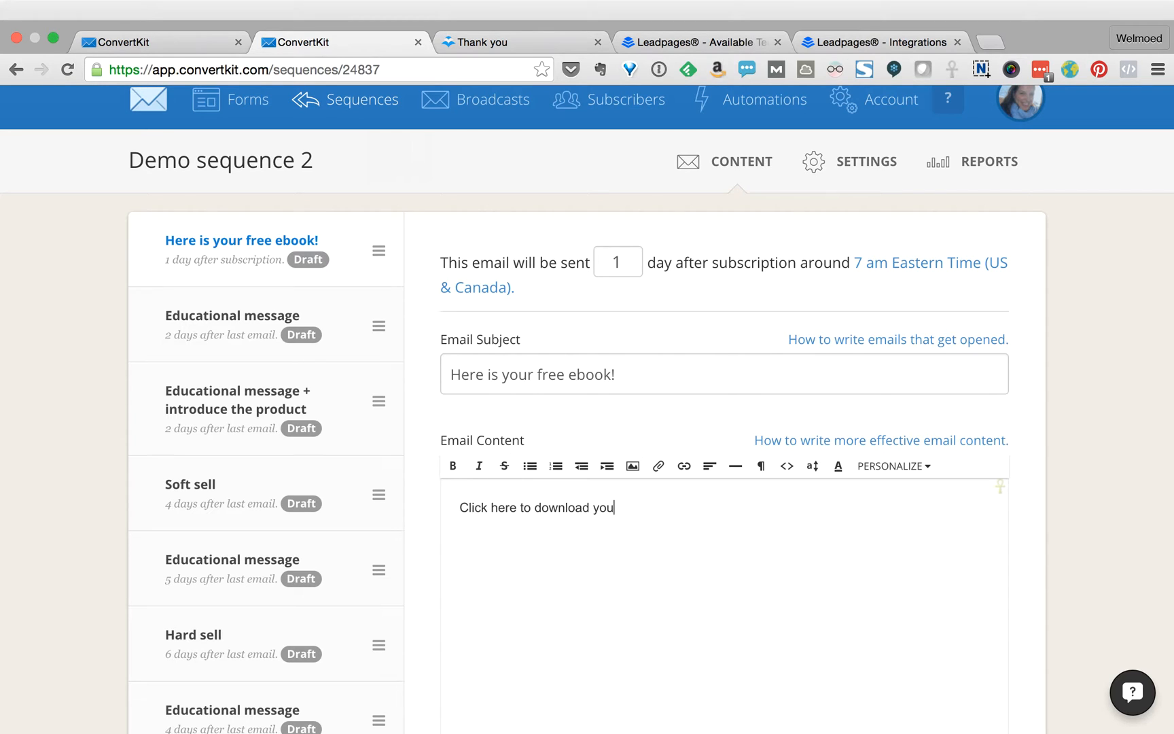
{"action": "type", "text": "r free ebook."}
{"action": "left_click", "coordinate": [500, 509]}
{"action": "double_click", "coordinate": [500, 508]}
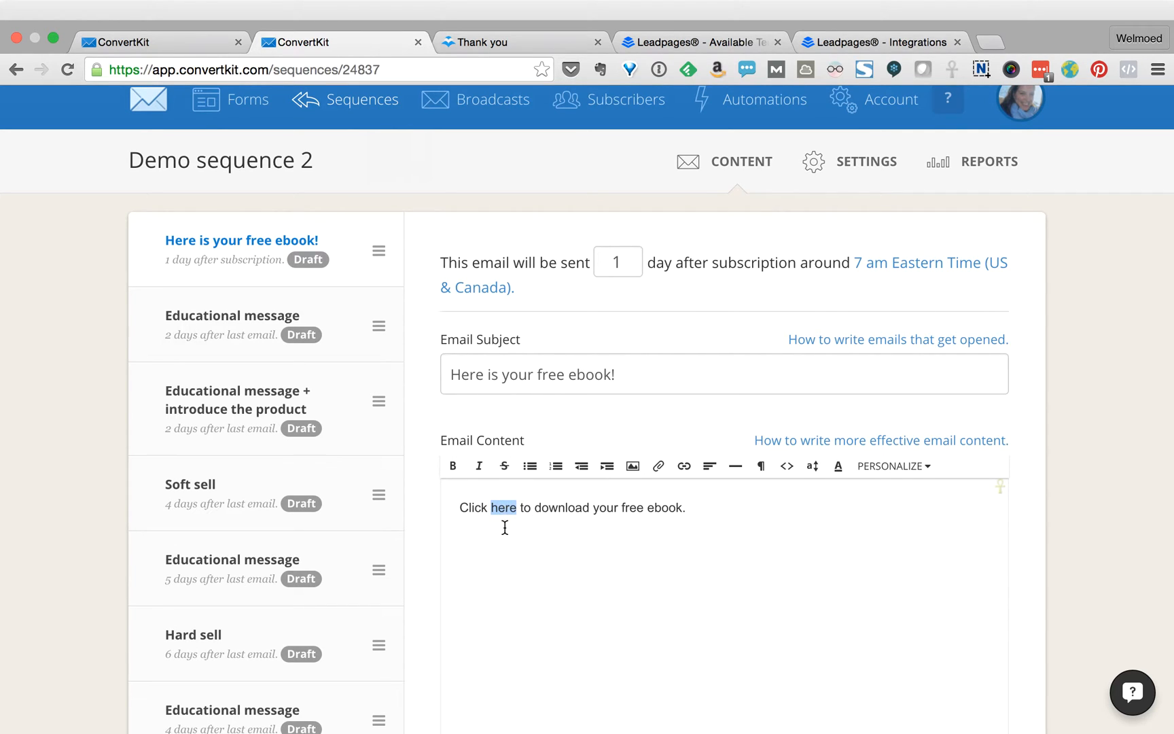
- Add a second paragraph reading "Did you know I have this great Facebook community in which I share evenmore tips about"
{"action": "left_click", "coordinate": [505, 528]}
{"action": "key", "text": "Return"}
{"action": "key", "text": "Return"}
{"action": "type", "text": "Did yo"}
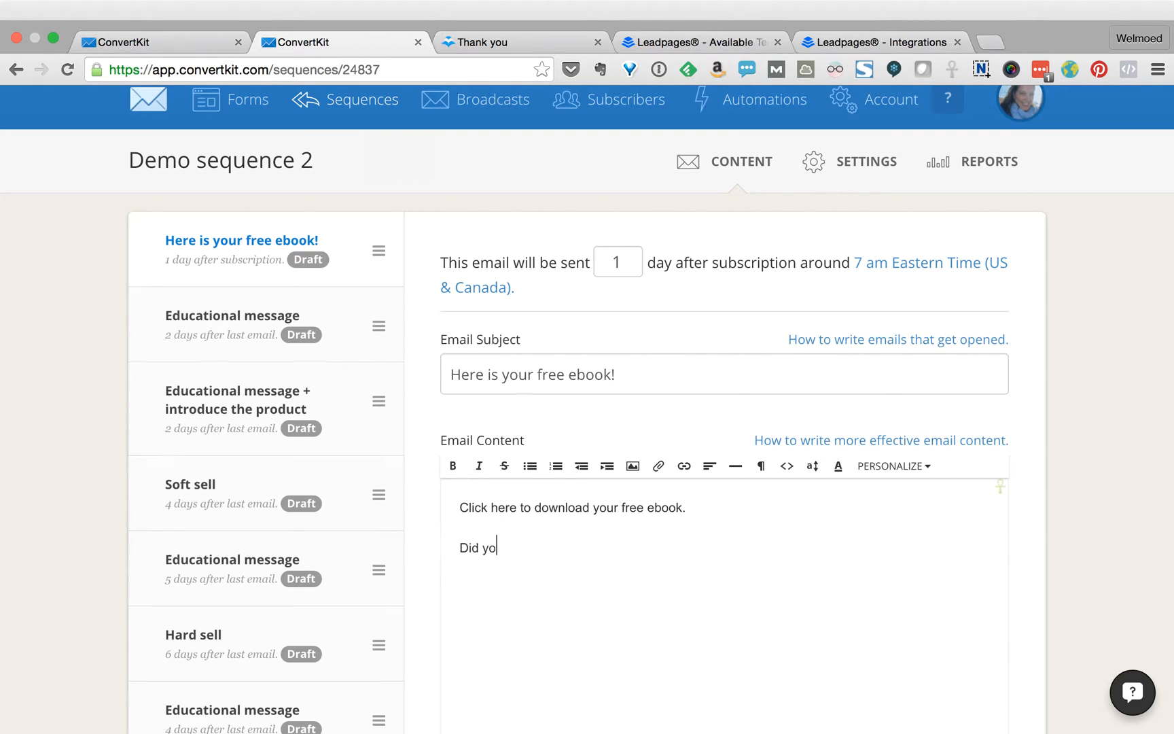
{"action": "type", "text": "u know I have this gear"}
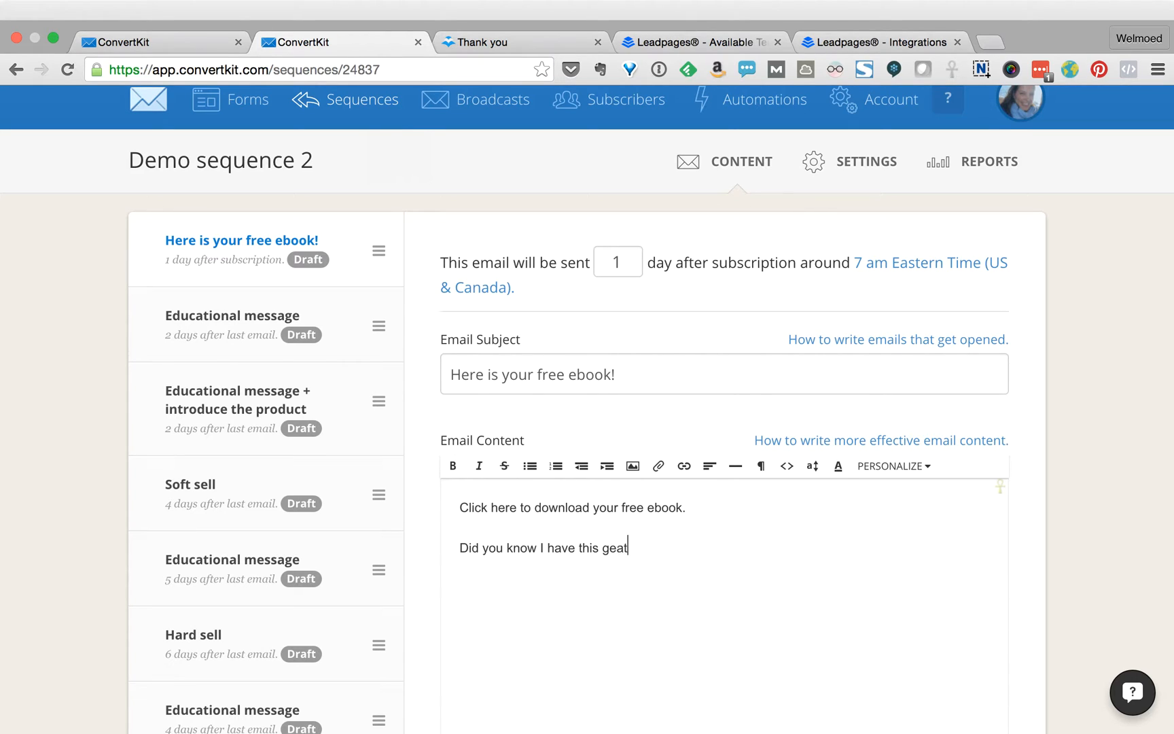
{"action": "key", "text": "BackSpace"}
{"action": "key", "text": "BackSpace"}
{"action": "key", "text": "BackSpace"}
{"action": "type", "text": "reat Faceb"}
{"action": "key", "text": "BackSpace"}
{"action": "key", "text": "BackSpace"}
{"action": "key", "text": "BackSpace"}
{"action": "type", "text": "cebook commu"}
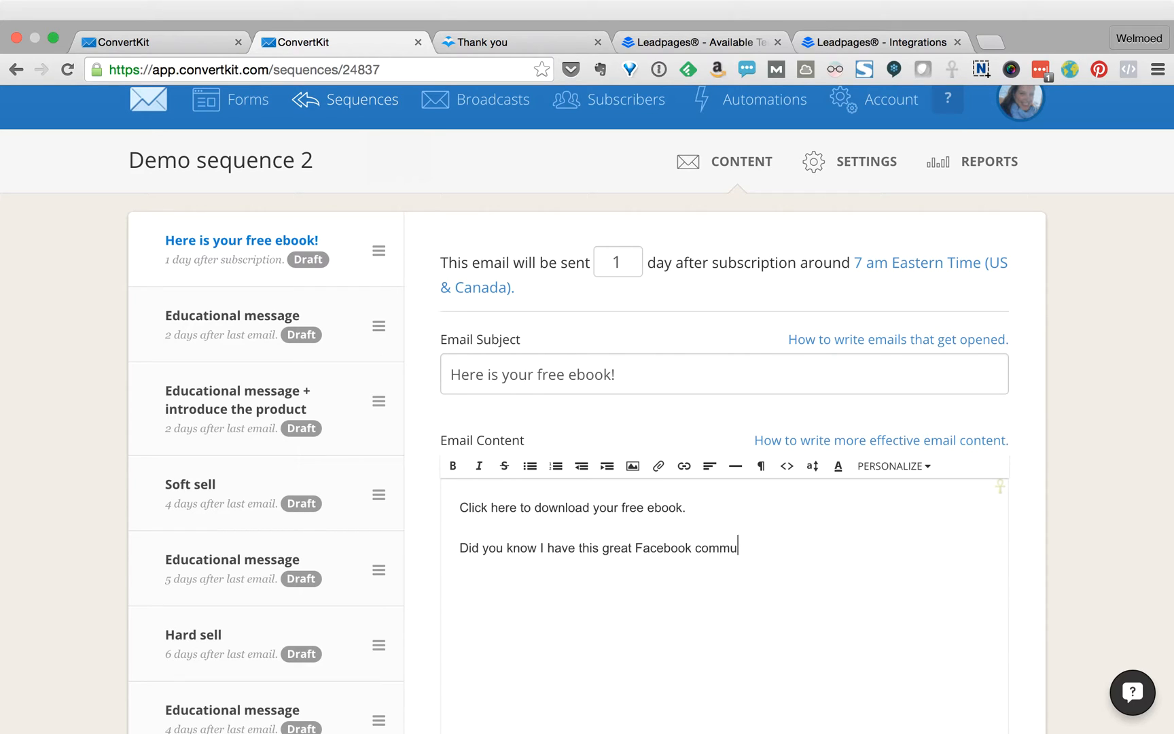
{"action": "type", "text": "nity in which I share evenmore tips about "}
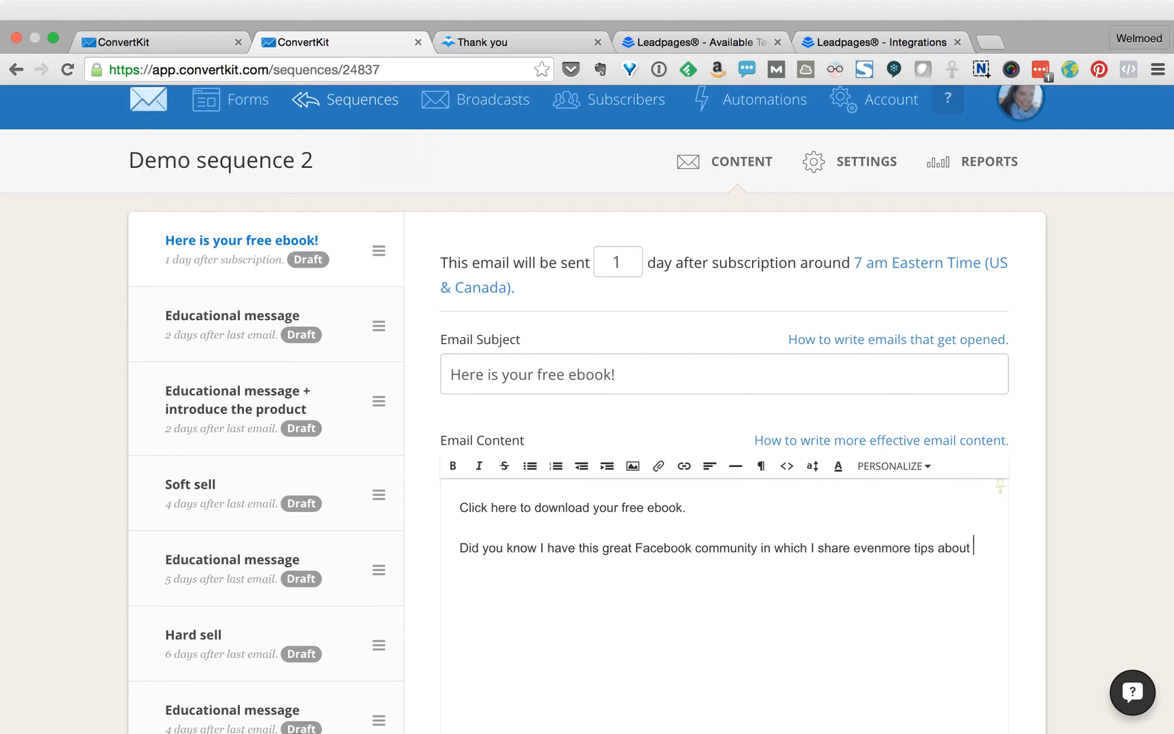
- Finish the second paragraph with "[insert your topic here]? Head over and join us!"
{"action": "type", "text": "[insert your topic here"}
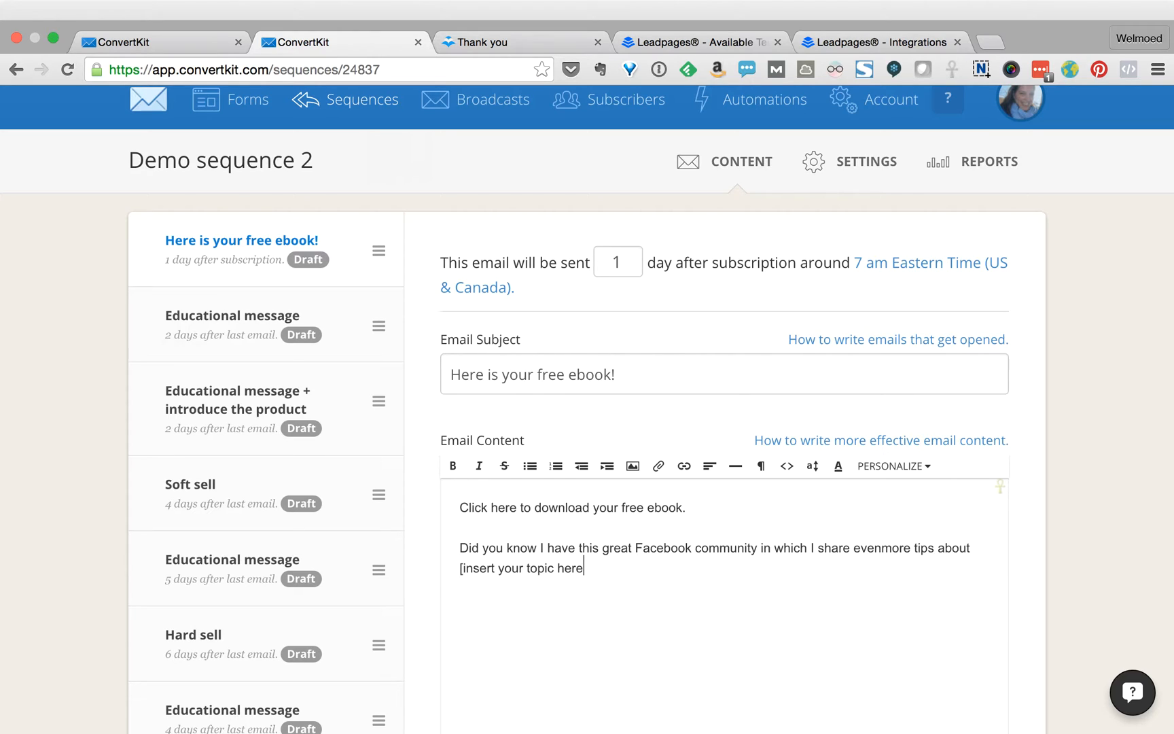
{"action": "type", "text": "]? Head over and join us!"}
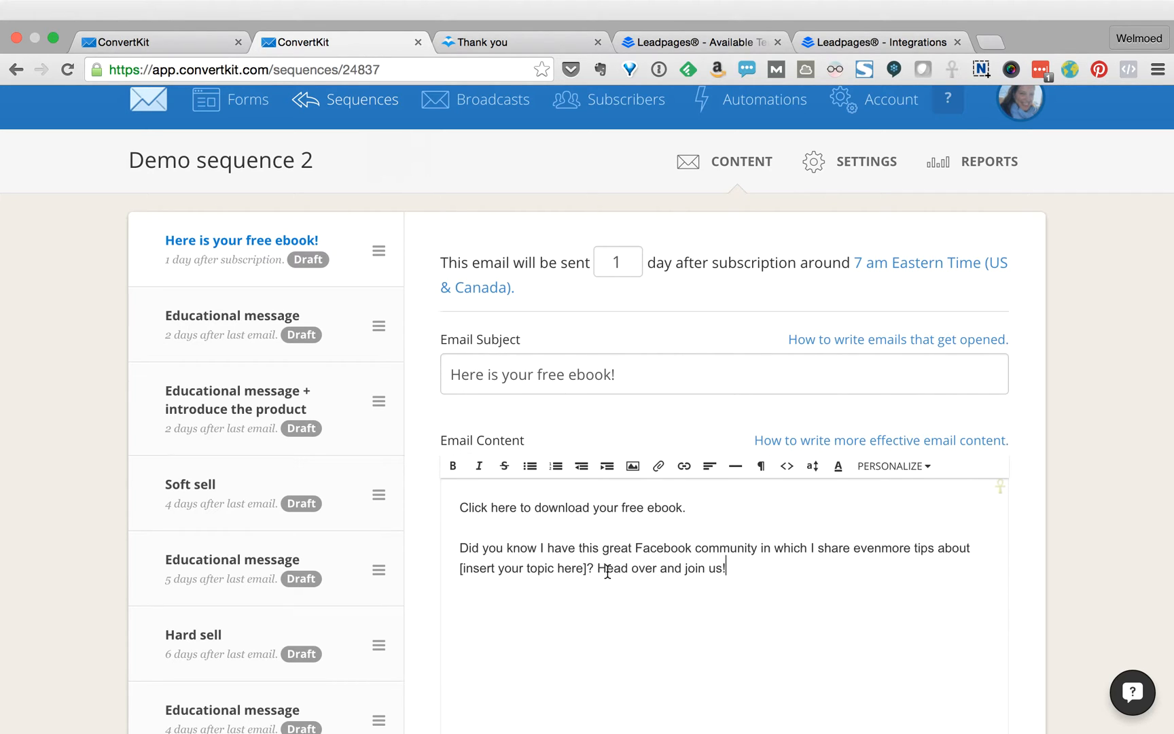
- Set the first email to be sent 0 days after subscription
{"action": "left_click_drag", "start_coordinate": [599, 567], "coordinate": [731, 566]}
{"action": "left_click", "coordinate": [672, 577]}
{"action": "left_click", "coordinate": [736, 567]}
{"action": "left_click", "coordinate": [630, 261]}
{"action": "key", "text": "BackSpace"}
{"action": "type", "text": "0"}
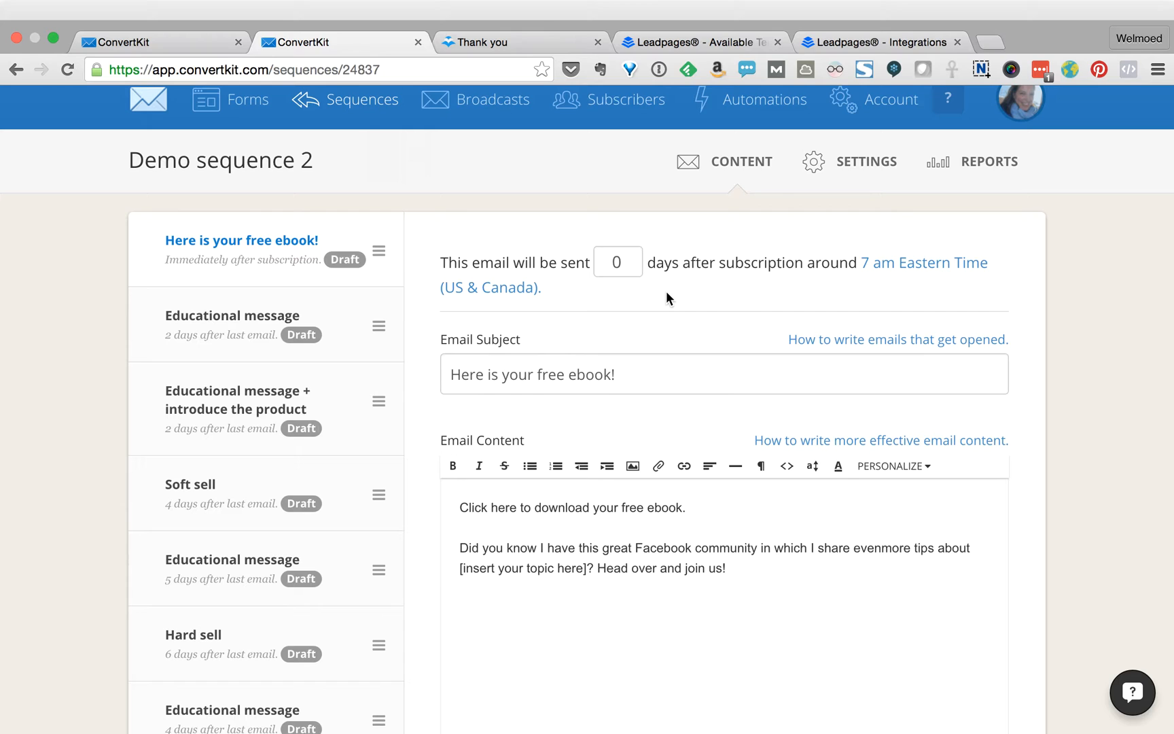
- Set the first email's status to Published and save all the sequence's emails
{"action": "scroll", "coordinate": [666, 292], "scroll_direction": "down", "scroll_amount": 5}
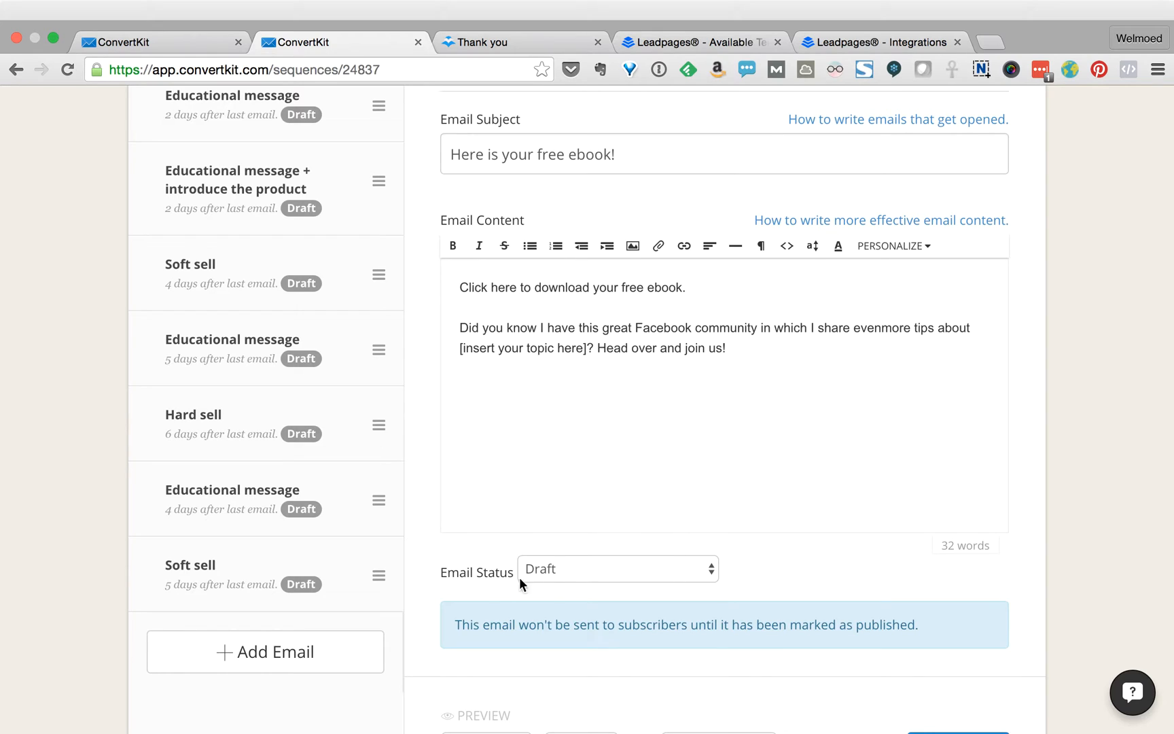
{"action": "left_click", "coordinate": [569, 570]}
{"action": "left_click", "coordinate": [576, 587]}
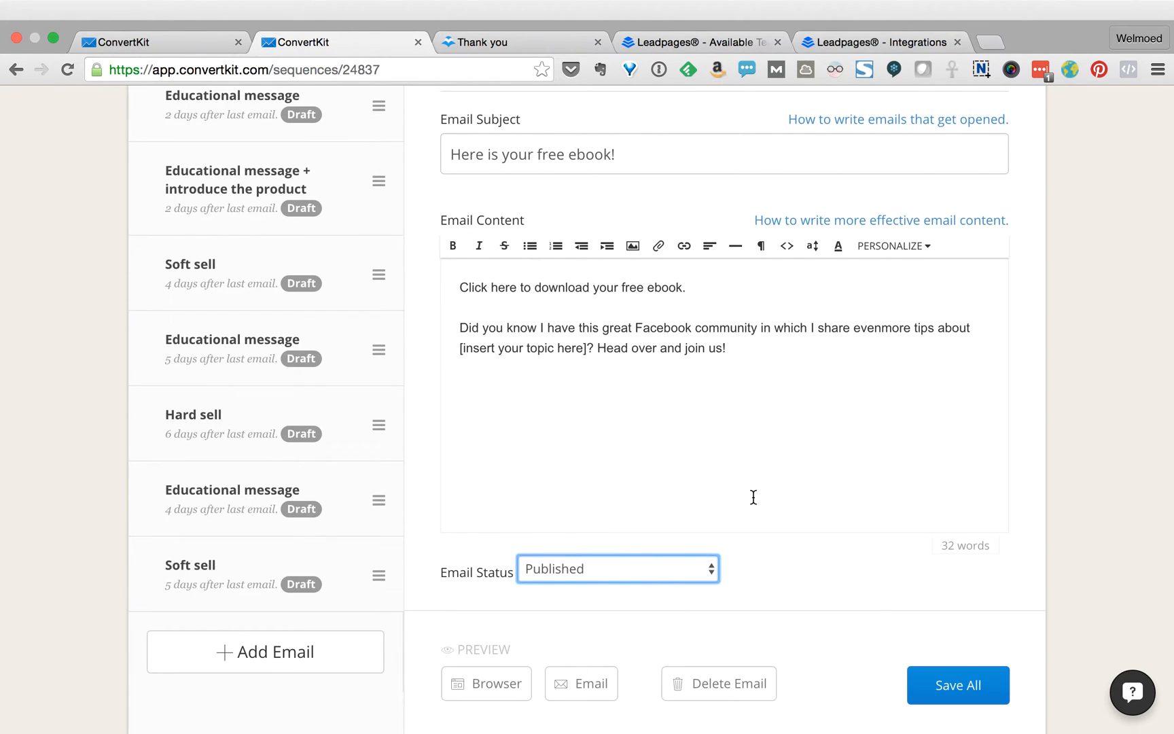
{"action": "scroll", "coordinate": [752, 496], "scroll_direction": "up", "scroll_amount": 4}
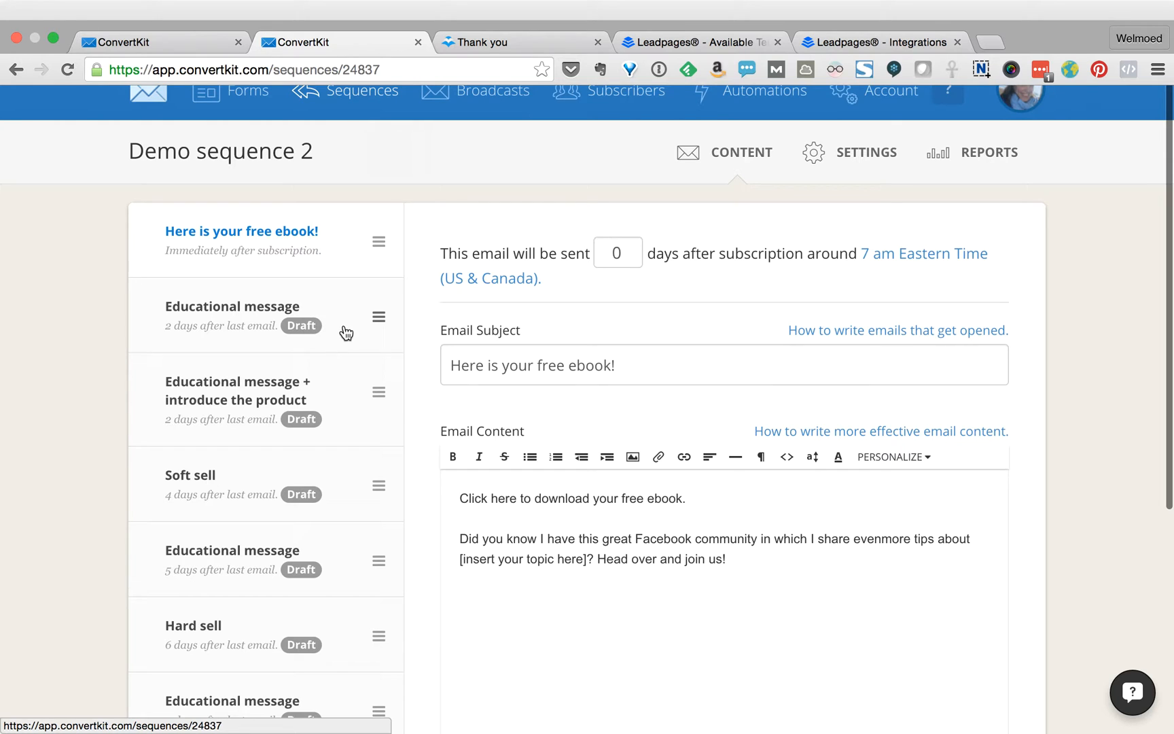
{"action": "scroll", "coordinate": [529, 435], "scroll_direction": "down", "scroll_amount": 5}
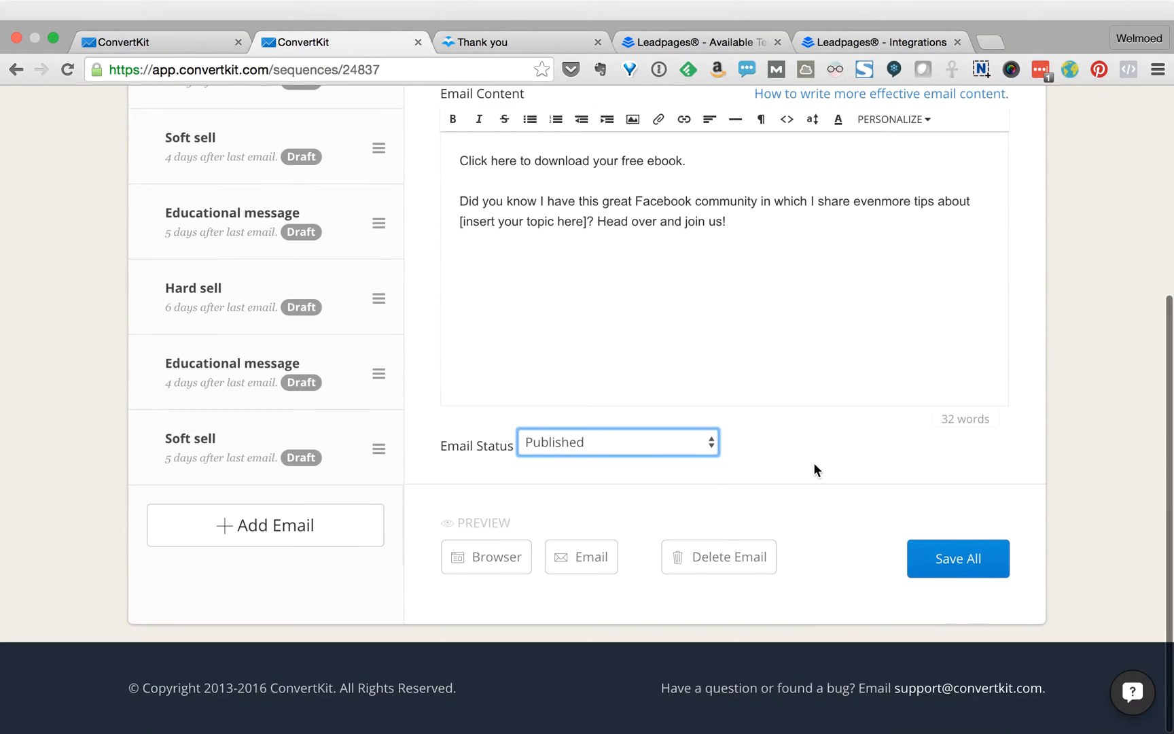
{"action": "left_click", "coordinate": [934, 560]}
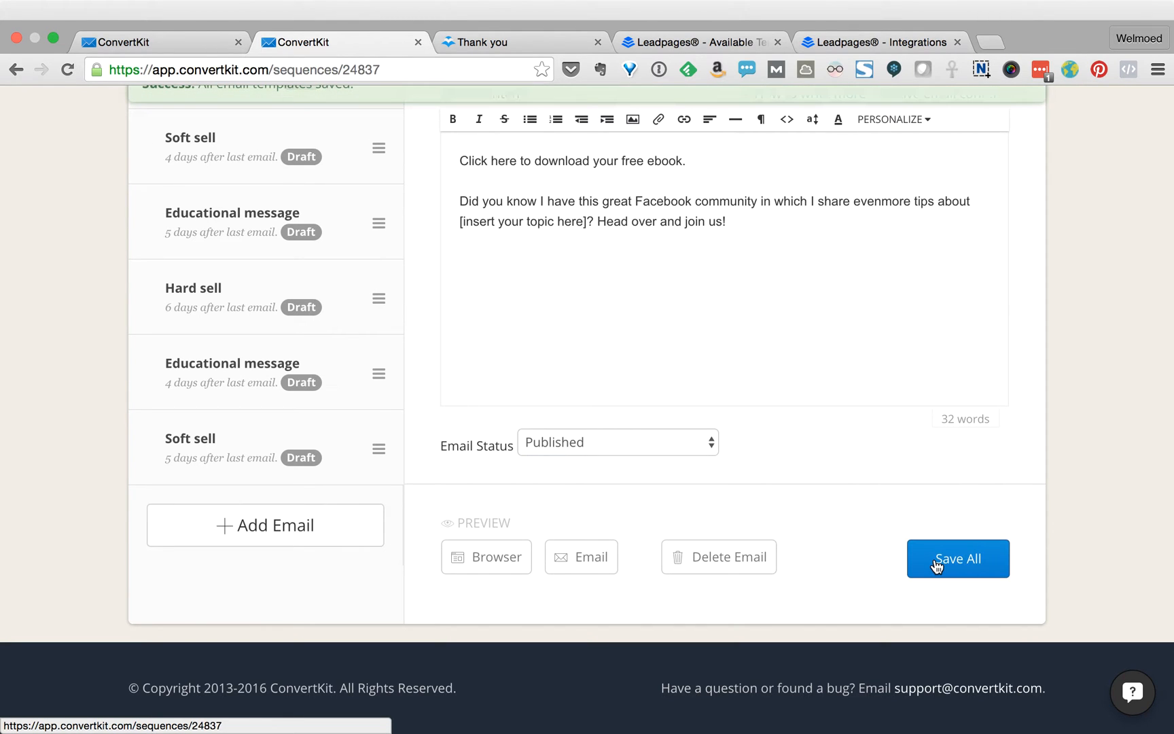
- Create a new form using the single-row style with first name, email address and subscribe button
{"action": "scroll", "coordinate": [875, 469], "scroll_direction": "up", "scroll_amount": 5}
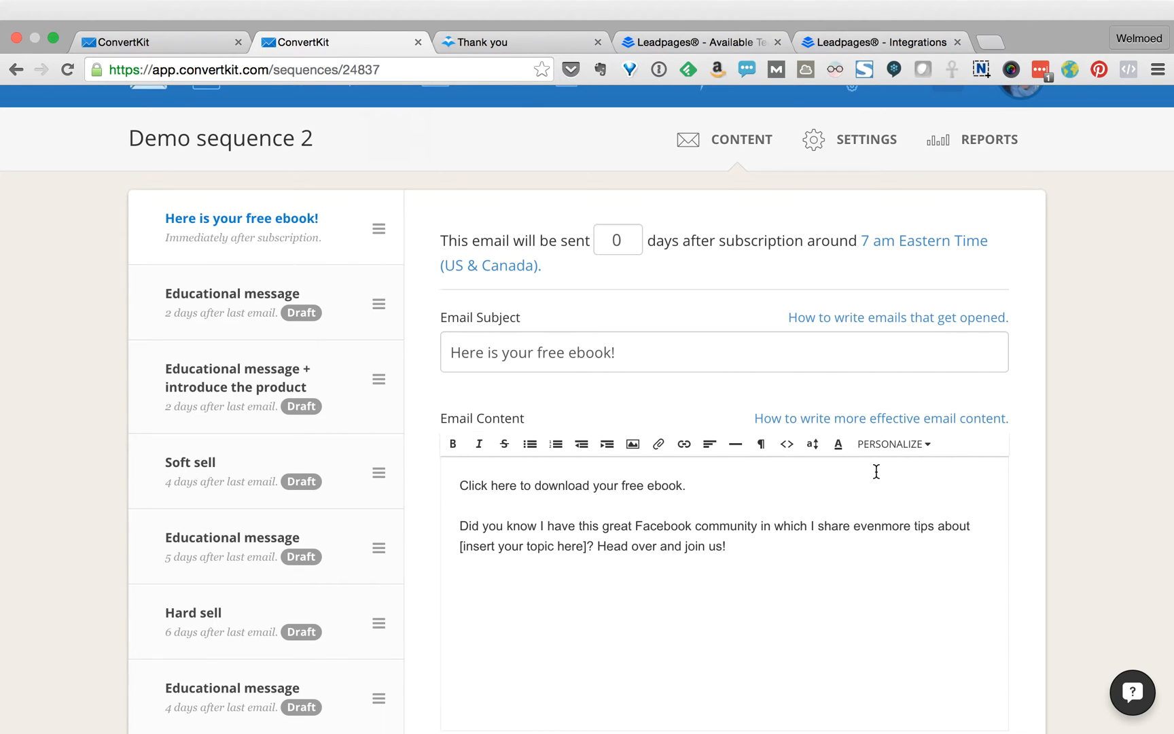
{"action": "scroll", "coordinate": [877, 471], "scroll_direction": "up", "scroll_amount": 1}
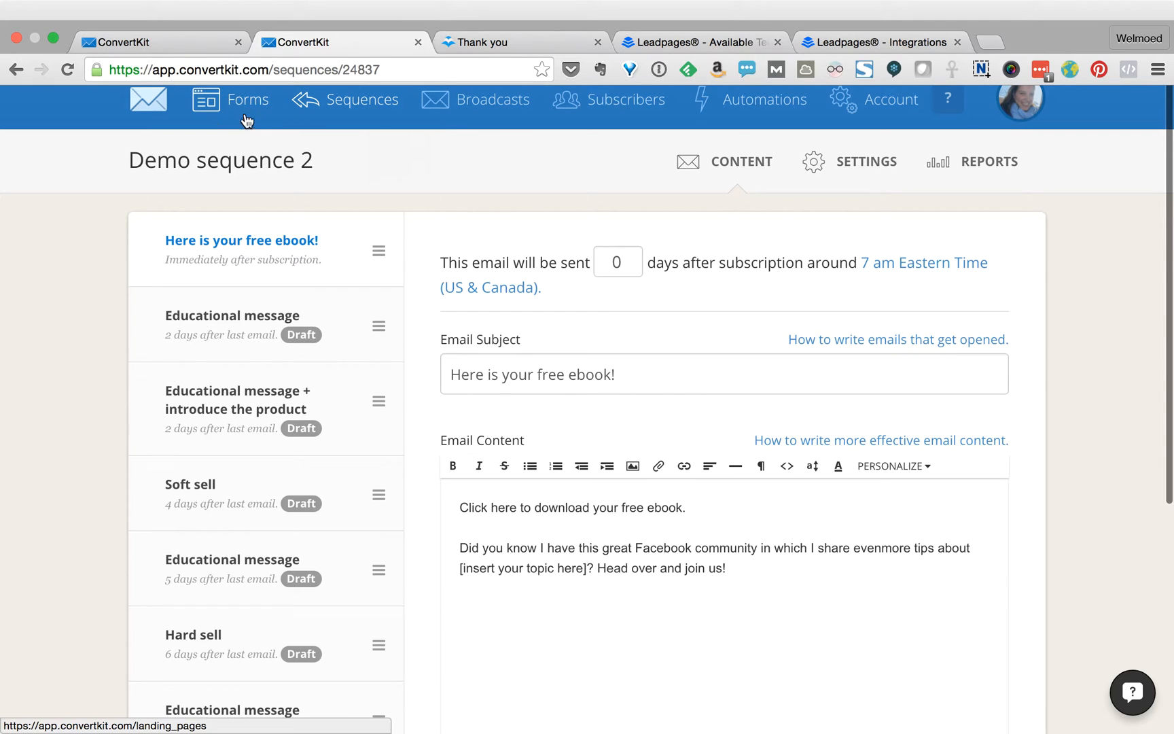
{"action": "left_click", "coordinate": [163, 42]}
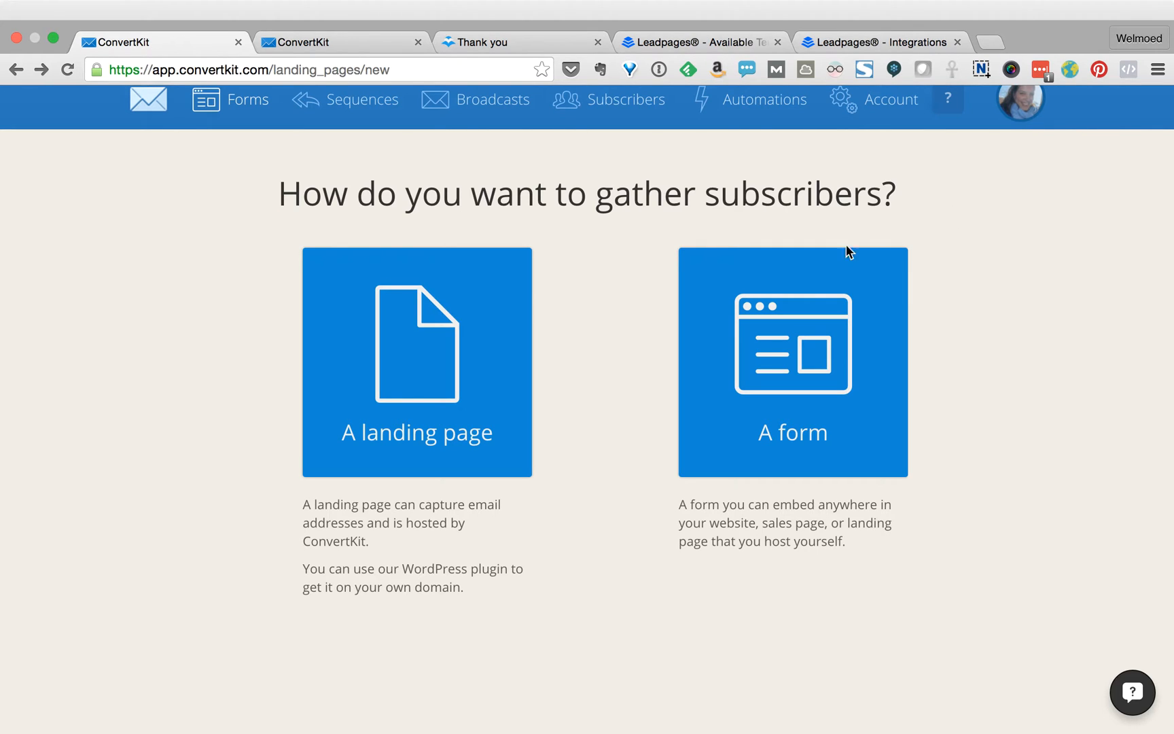
{"action": "left_click", "coordinate": [732, 412]}
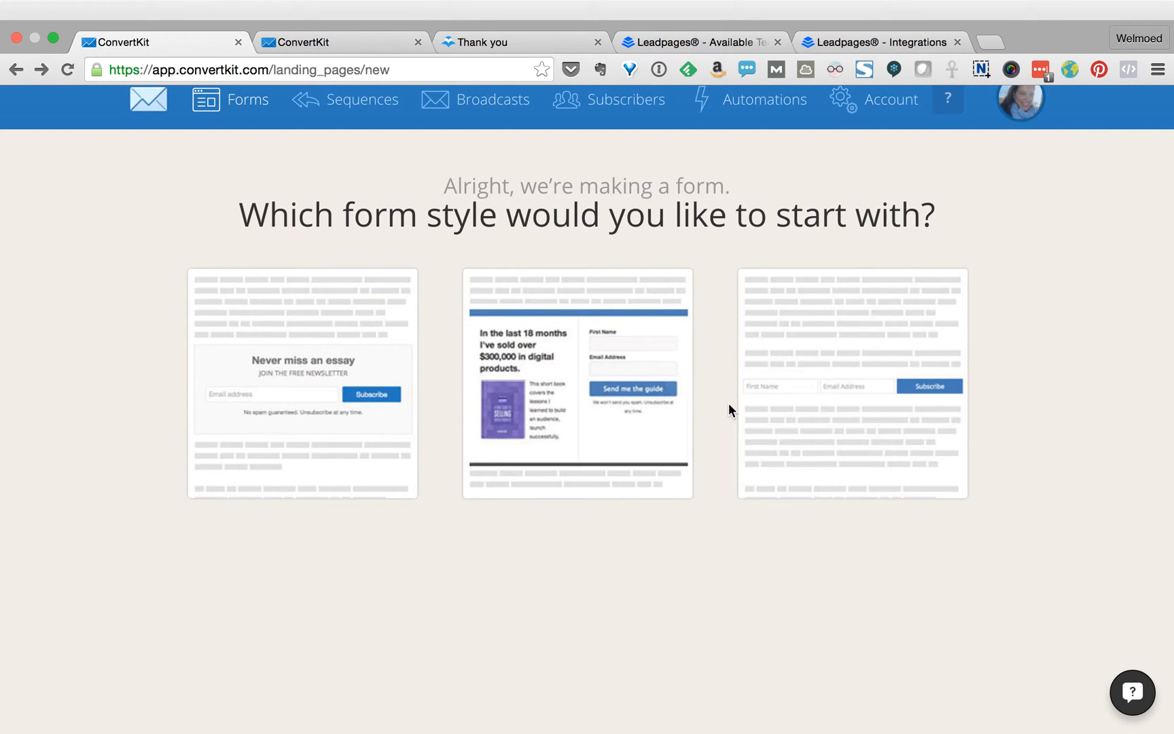
{"action": "left_click", "coordinate": [860, 432]}
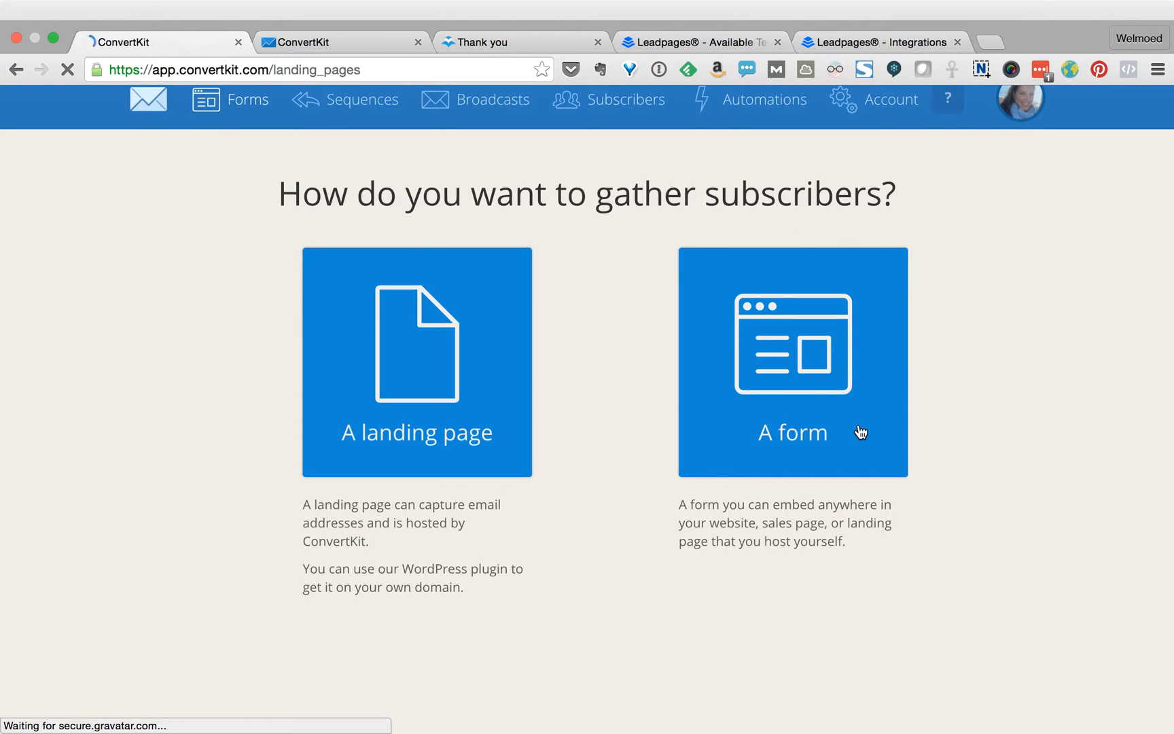
{"action": "left_click", "coordinate": [858, 423]}
{"action": "left_click", "coordinate": [859, 430]}
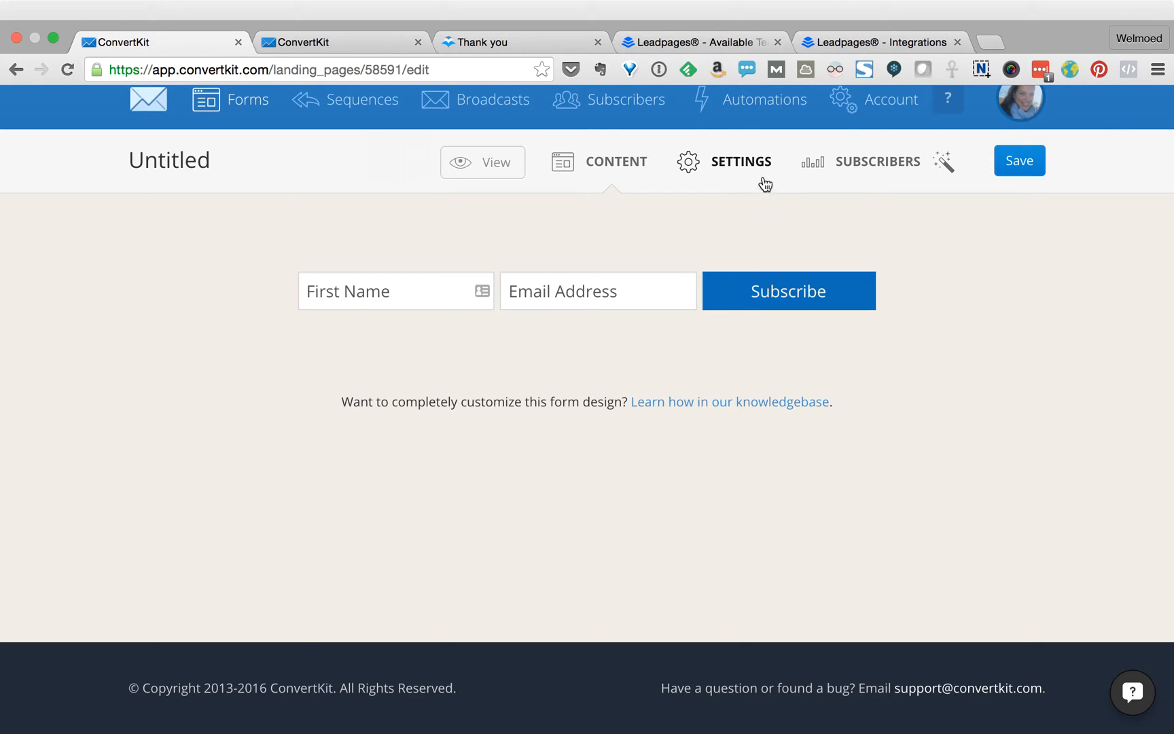
- Name the new form "Demo form 3" in its main settings
{"action": "left_click", "coordinate": [739, 165]}
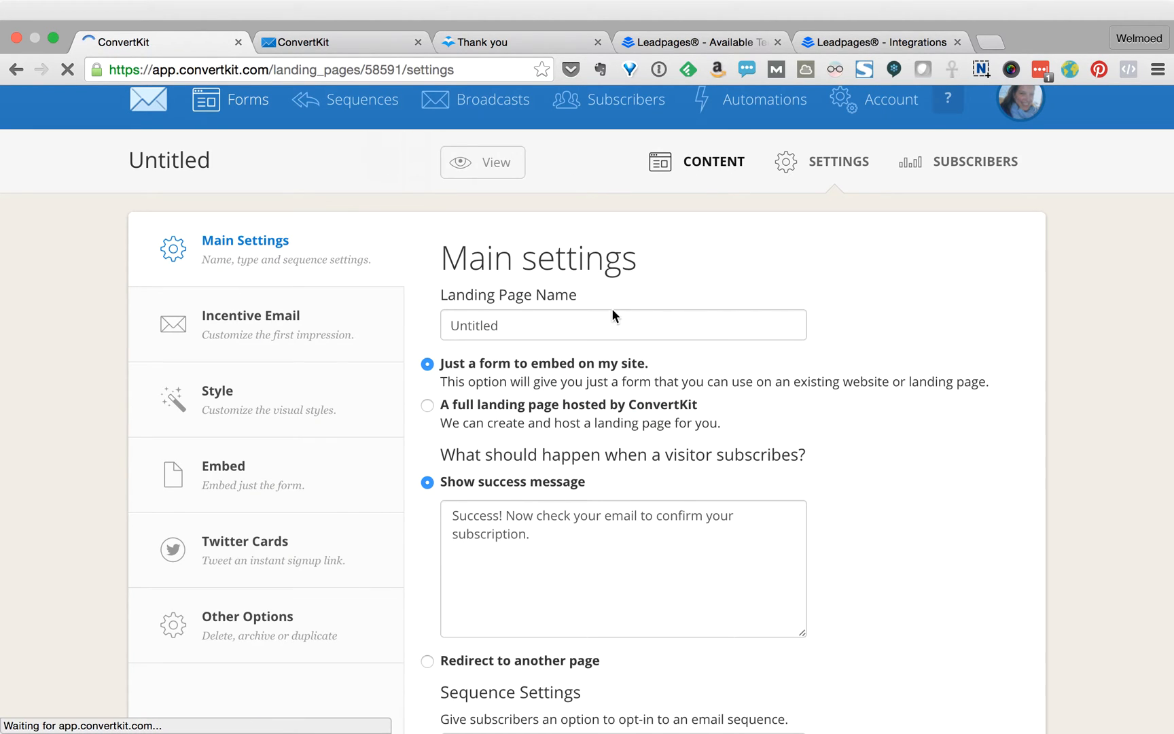
{"action": "double_click", "coordinate": [604, 328]}
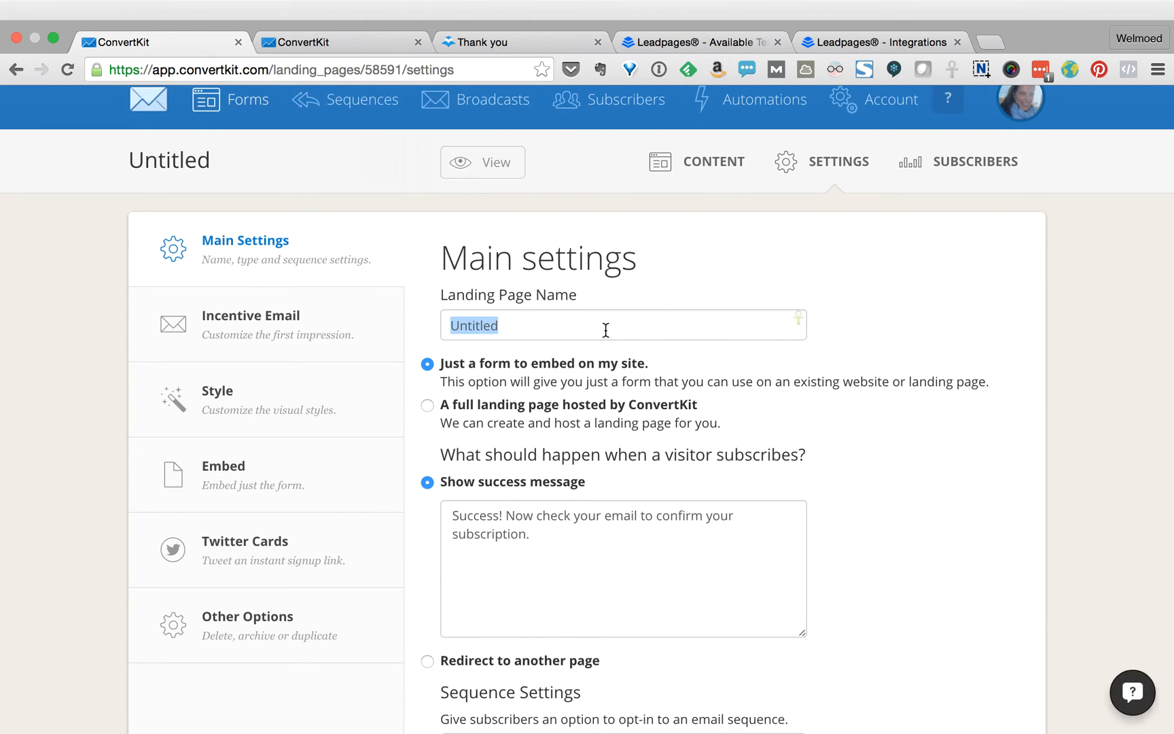
{"action": "type", "text": "Demo form "}
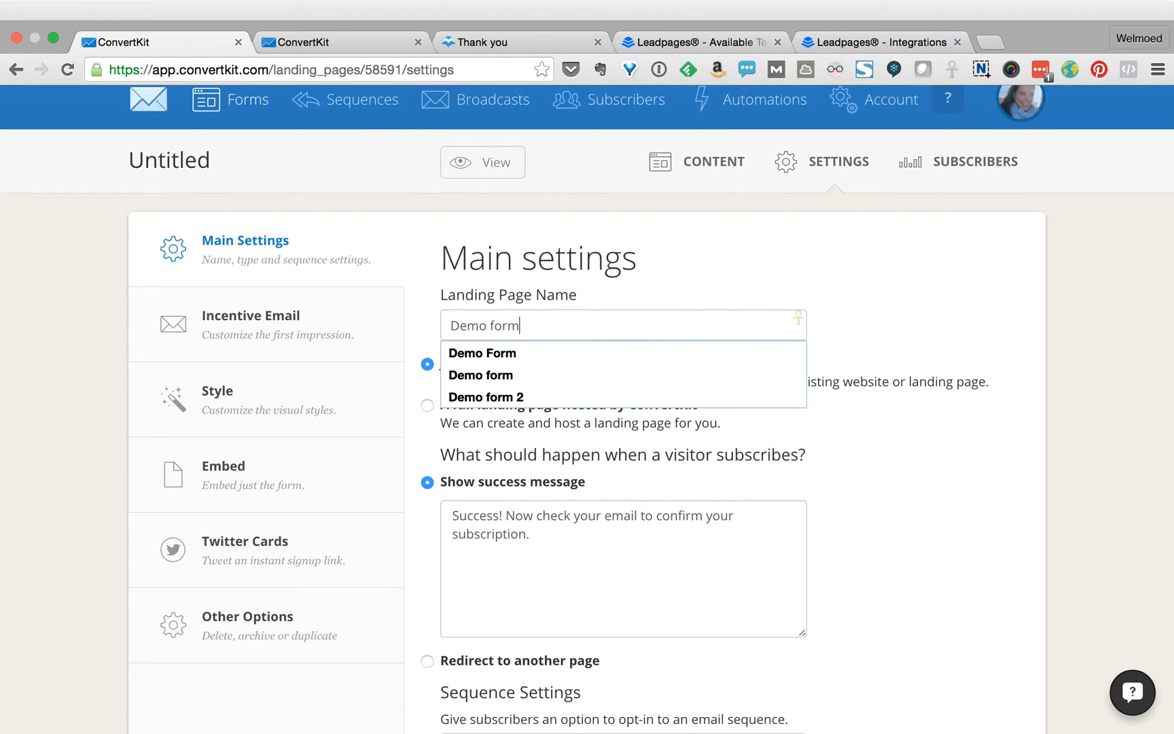
{"action": "type", "text": "3"}
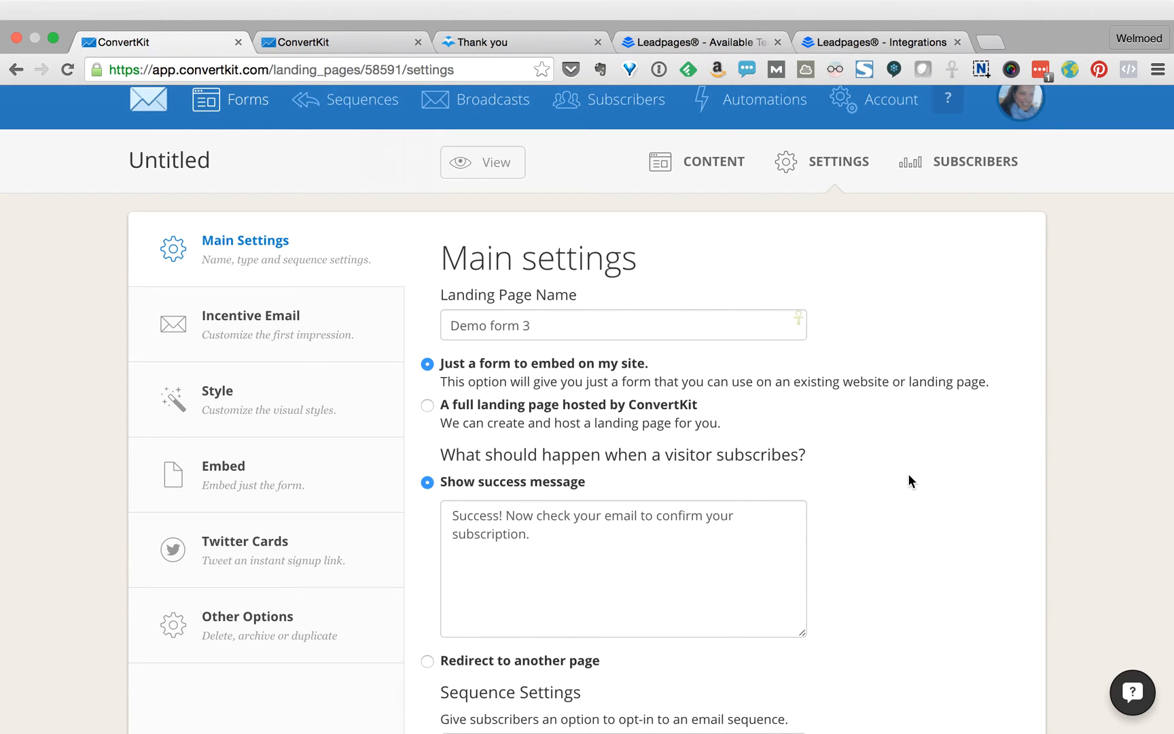
- Choose "Demo sequence 2" as the form's opt-in email sequence
{"action": "scroll", "coordinate": [911, 480], "scroll_direction": "down", "scroll_amount": 2}
{"action": "scroll", "coordinate": [911, 480], "scroll_direction": "down", "scroll_amount": 4}
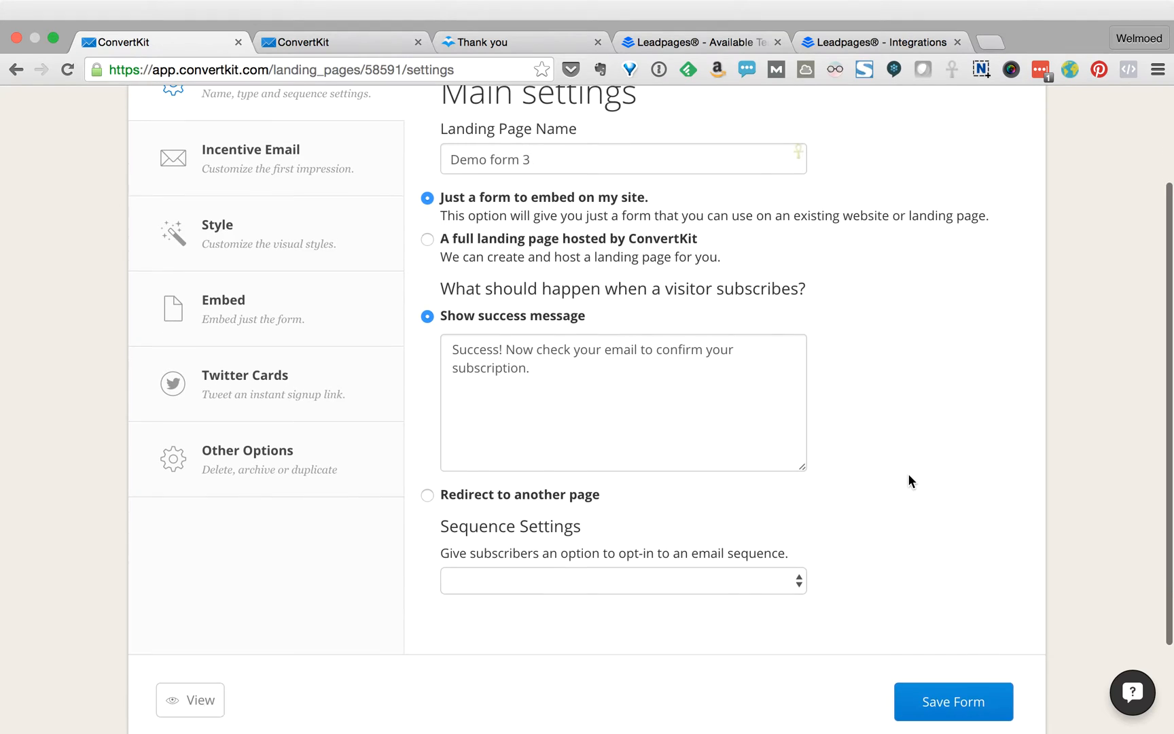
{"action": "scroll", "coordinate": [911, 480], "scroll_direction": "down", "scroll_amount": 3}
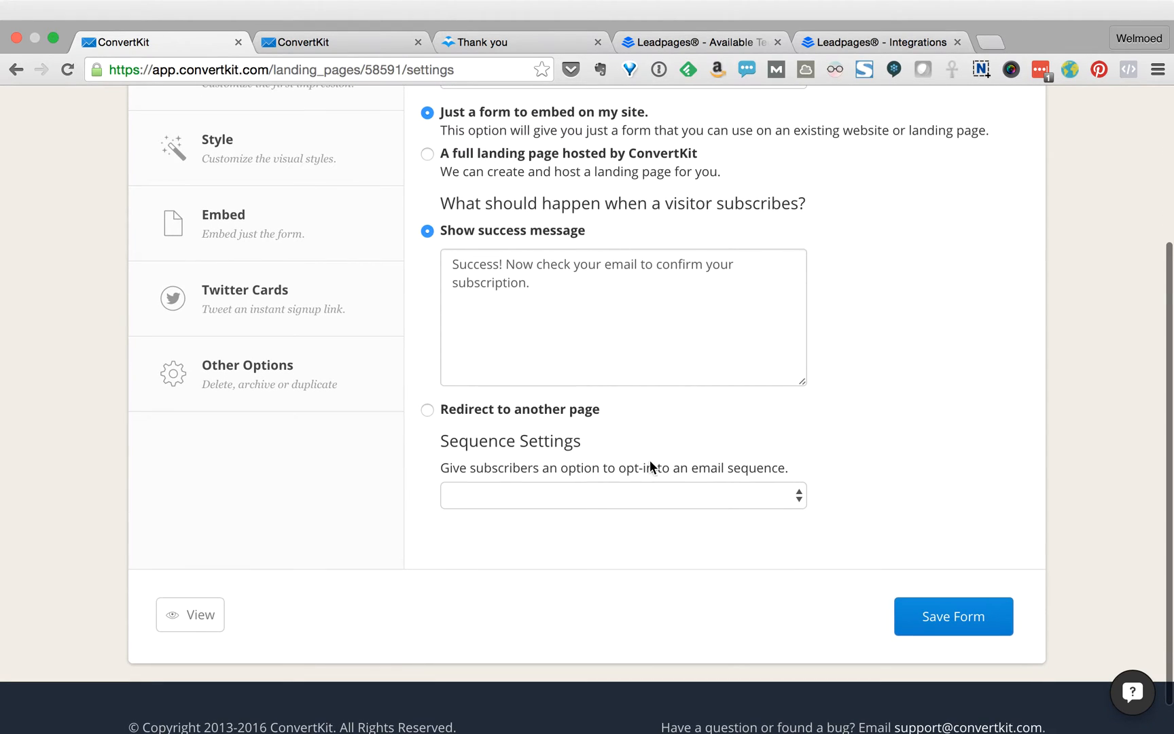
{"action": "left_click_drag", "start_coordinate": [443, 440], "coordinate": [590, 441]}
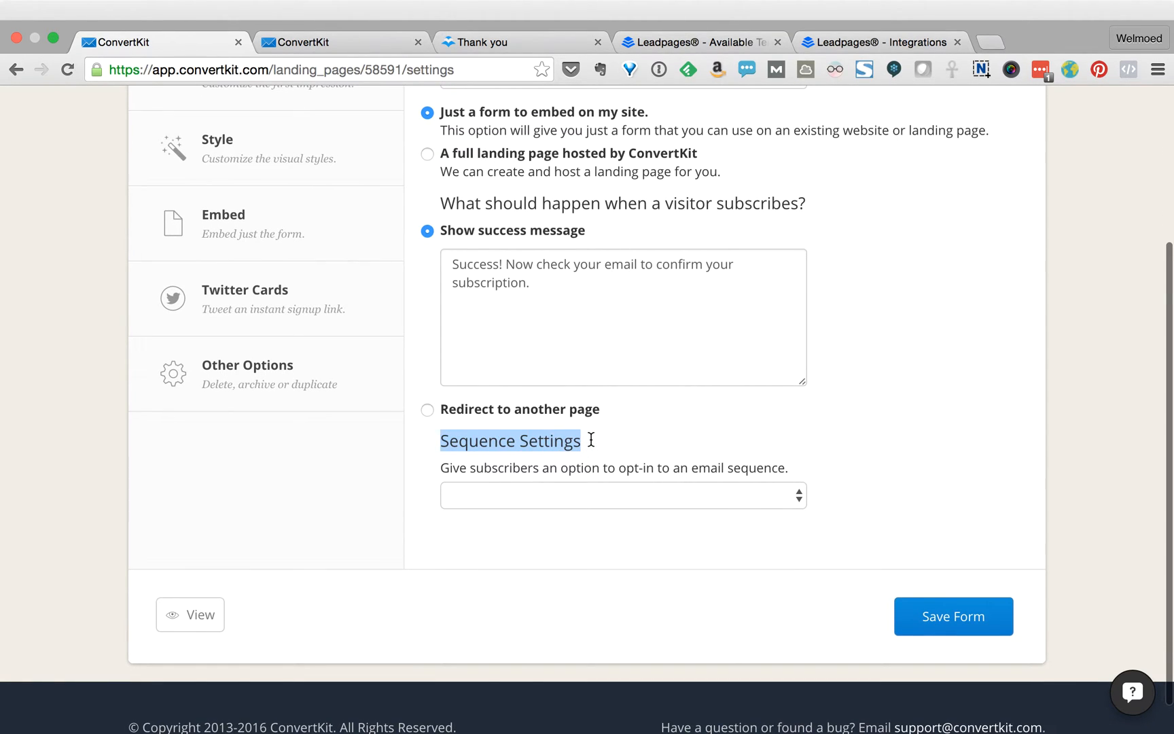
{"action": "left_click", "coordinate": [598, 494]}
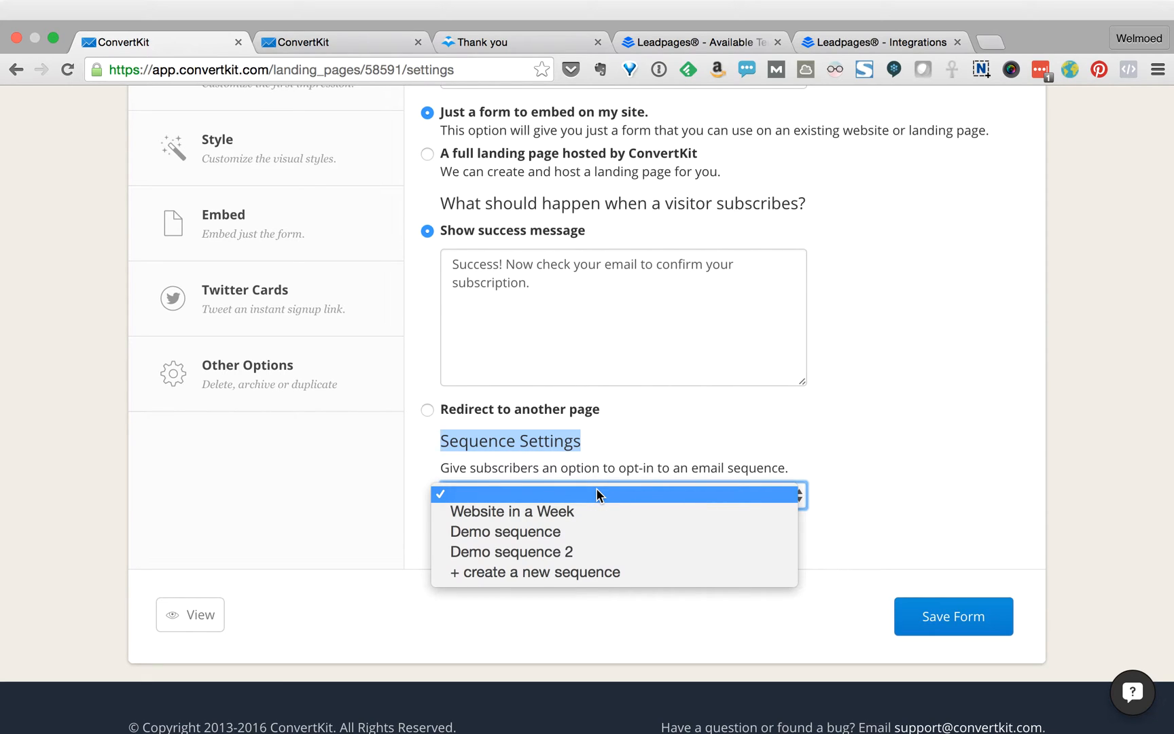
{"action": "left_click", "coordinate": [614, 554]}
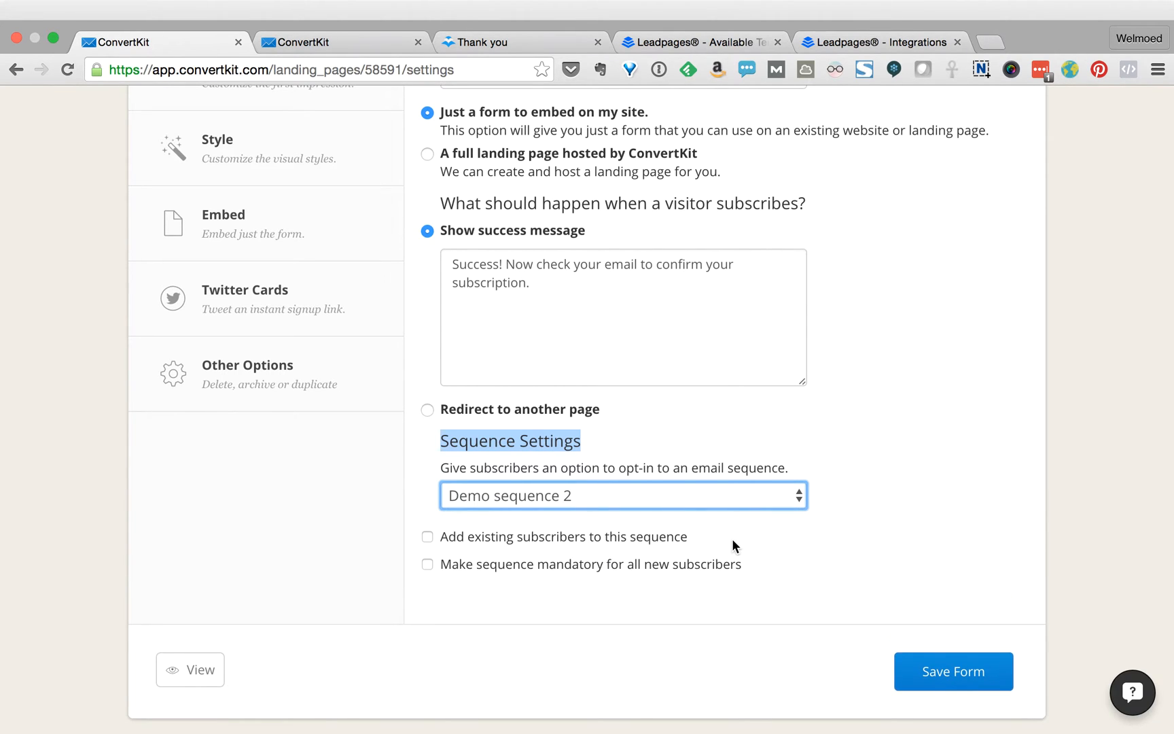
- Make the sequence mandatory for all new subscribers and save the form
{"action": "mouse_move", "coordinate": [732, 545]}
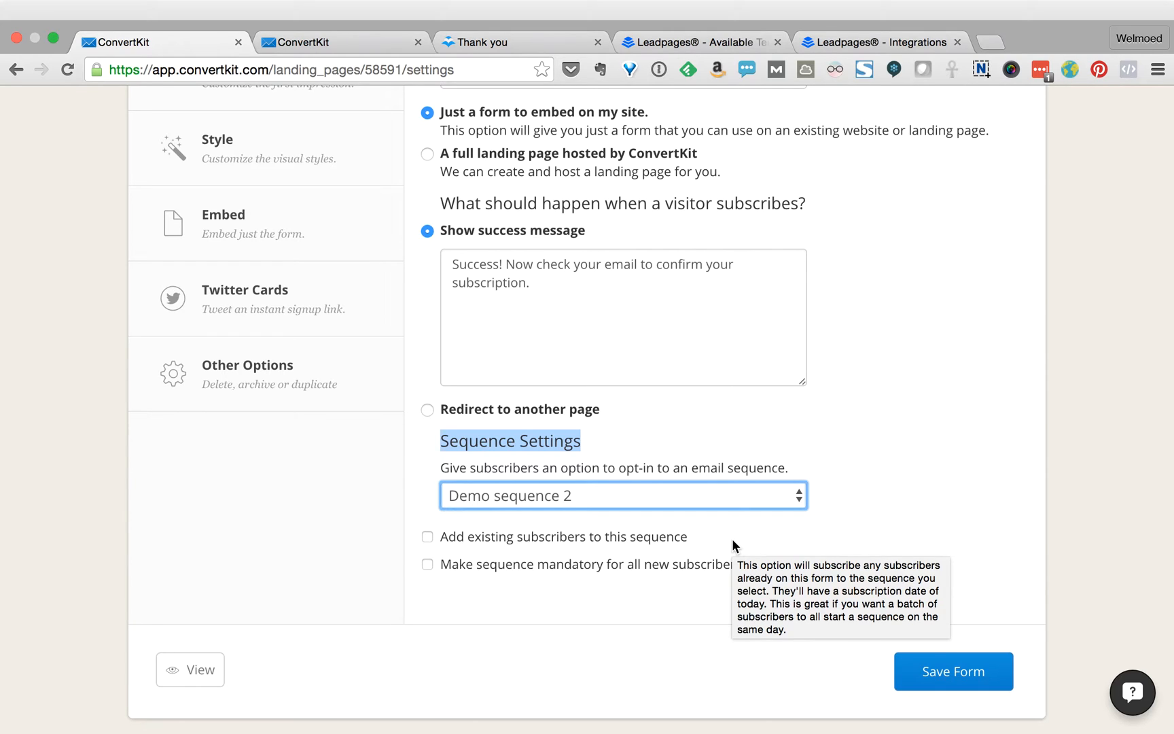
{"action": "left_click", "coordinate": [733, 527]}
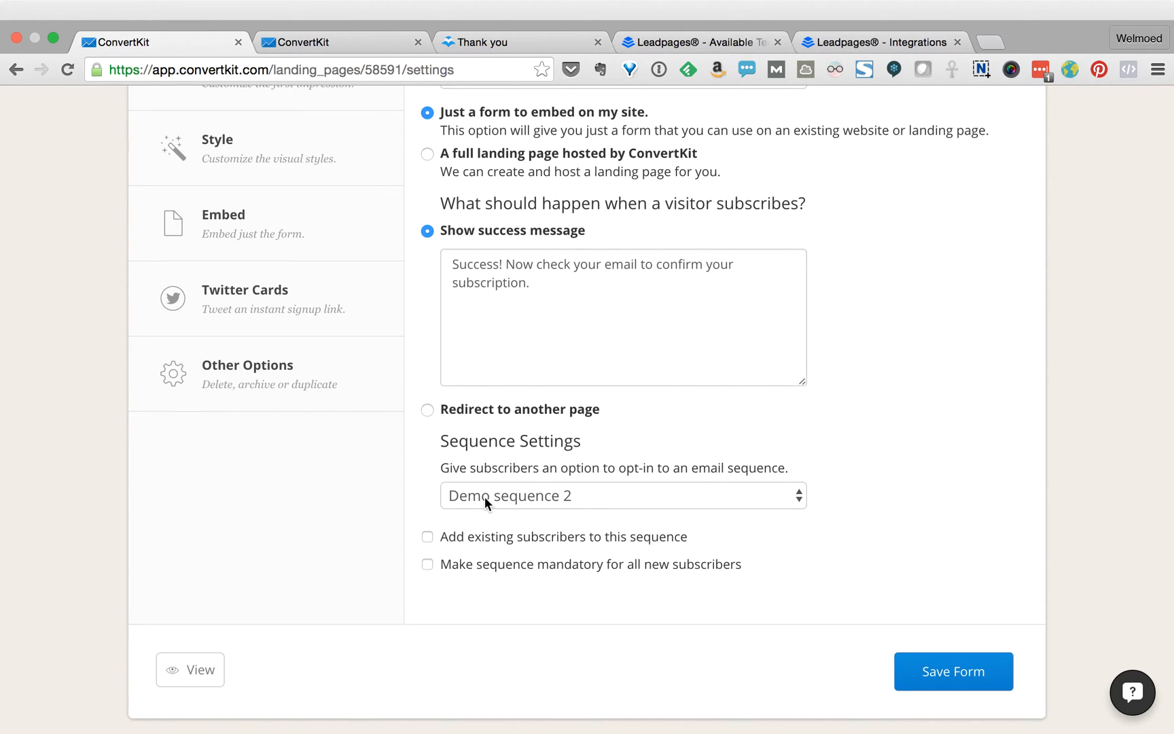
{"action": "left_click", "coordinate": [427, 566]}
{"action": "left_click", "coordinate": [948, 671]}
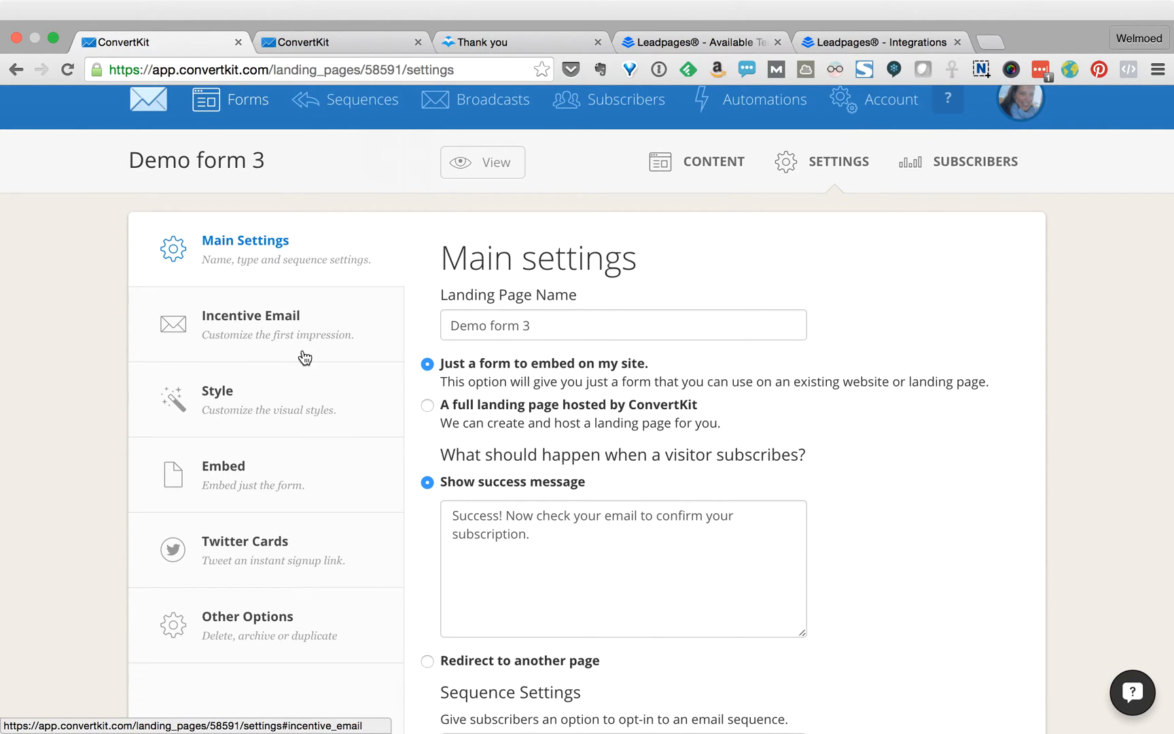
- Open the form's incentive email settings and toggle the double opt-in confirmation email off and back on
{"action": "left_click", "coordinate": [341, 323]}
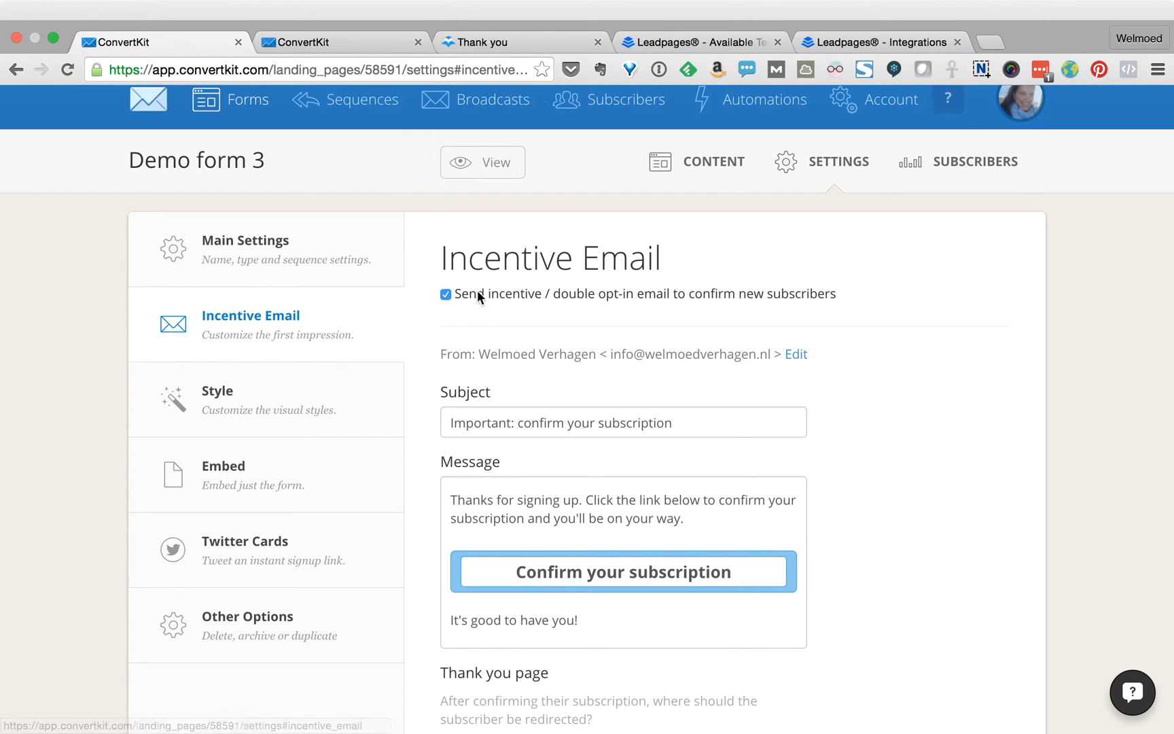
{"action": "left_click", "coordinate": [446, 296]}
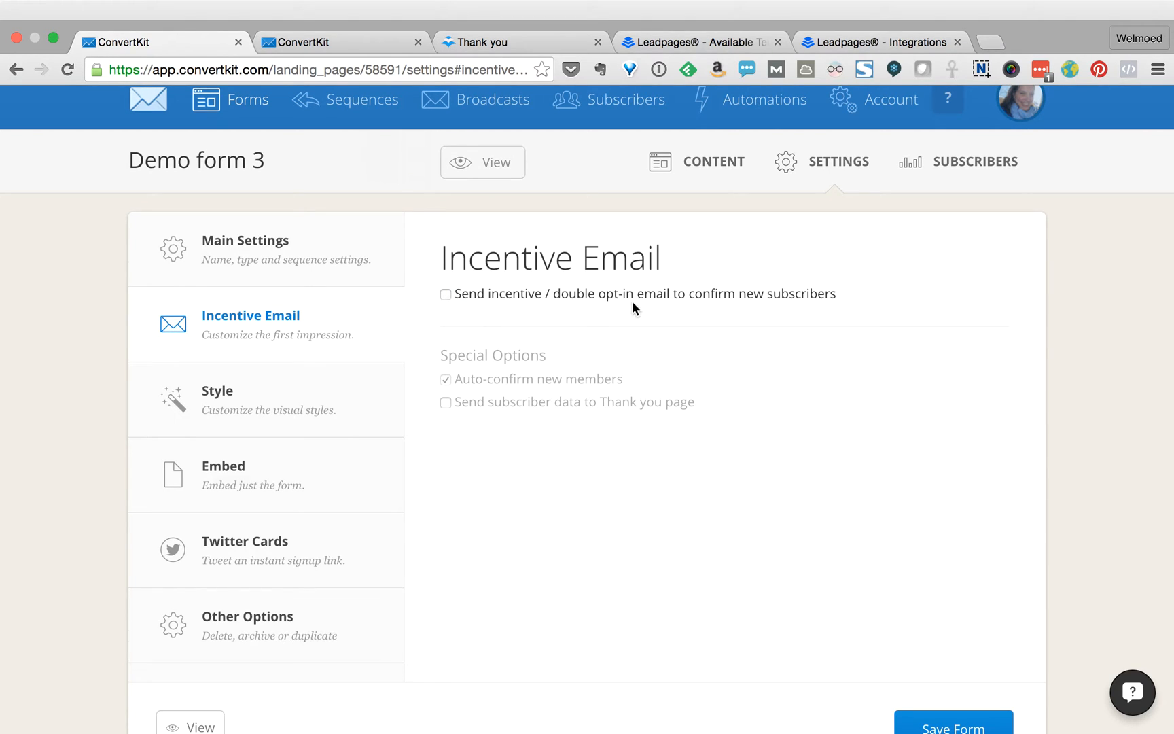
{"action": "left_click", "coordinate": [445, 294]}
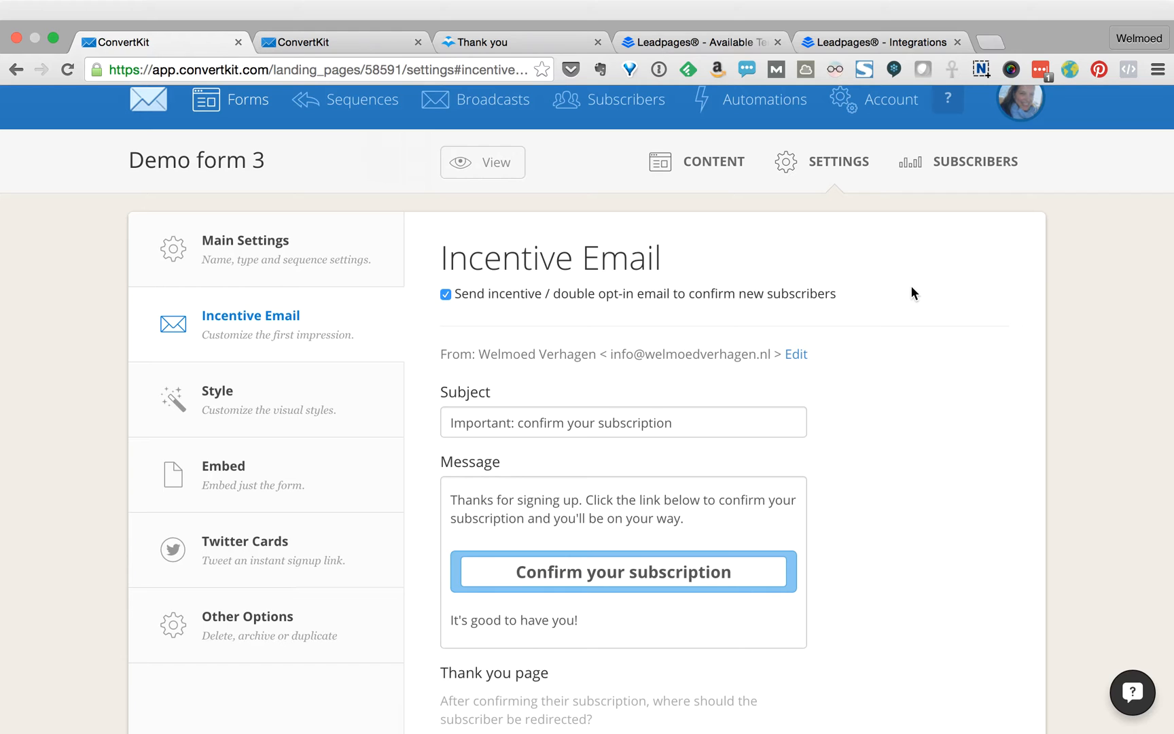
- Set the thank-you page URL to the owner's website domain followed by "/thankyou"
{"action": "scroll", "coordinate": [913, 293], "scroll_direction": "down", "scroll_amount": 5}
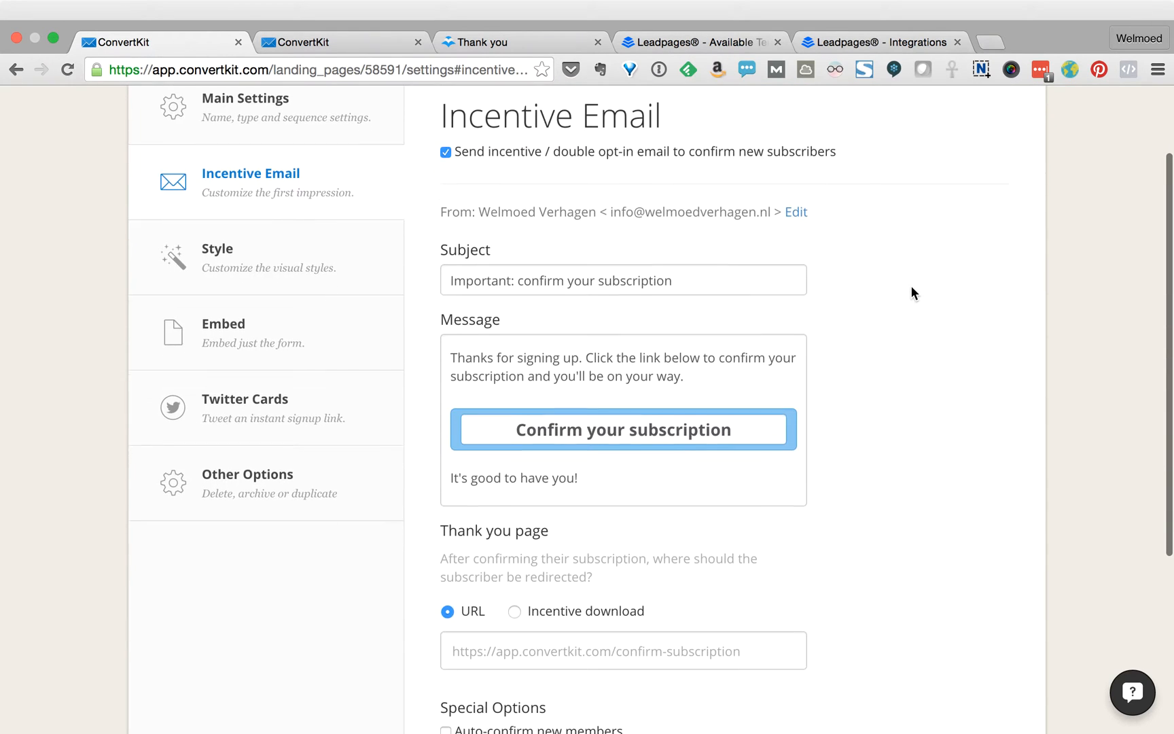
{"action": "scroll", "coordinate": [913, 293], "scroll_direction": "down", "scroll_amount": 2}
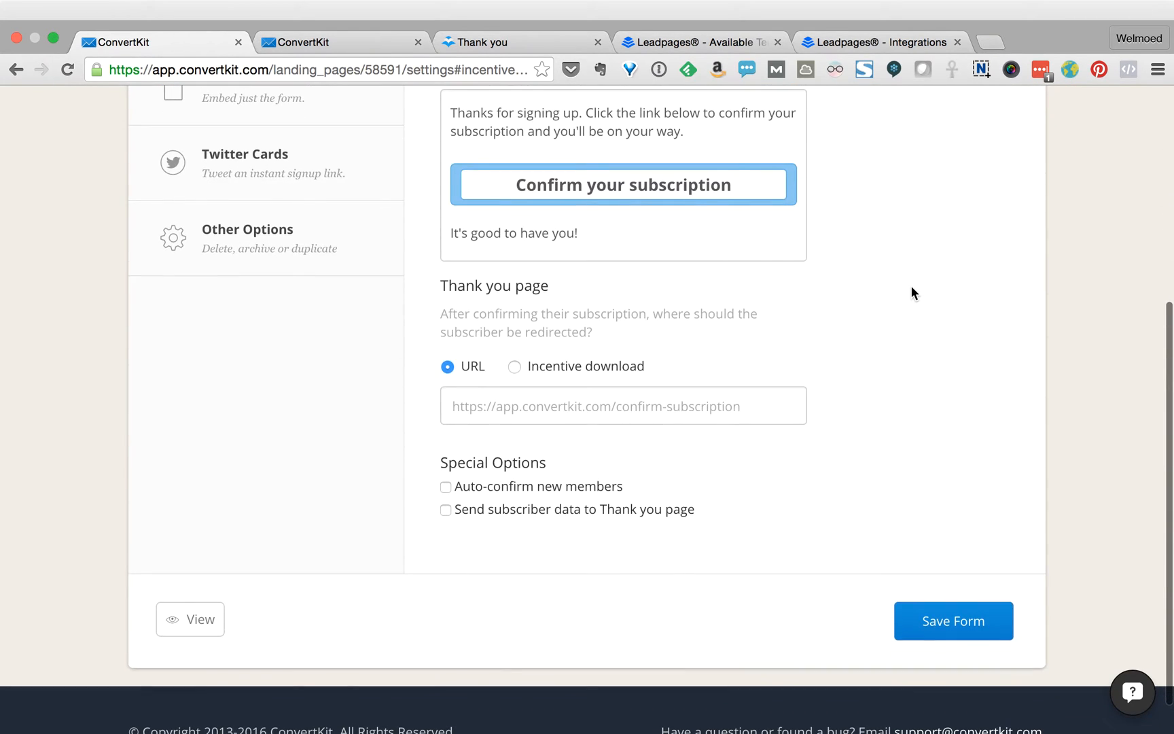
{"action": "left_click_drag", "start_coordinate": [441, 286], "coordinate": [556, 283]}
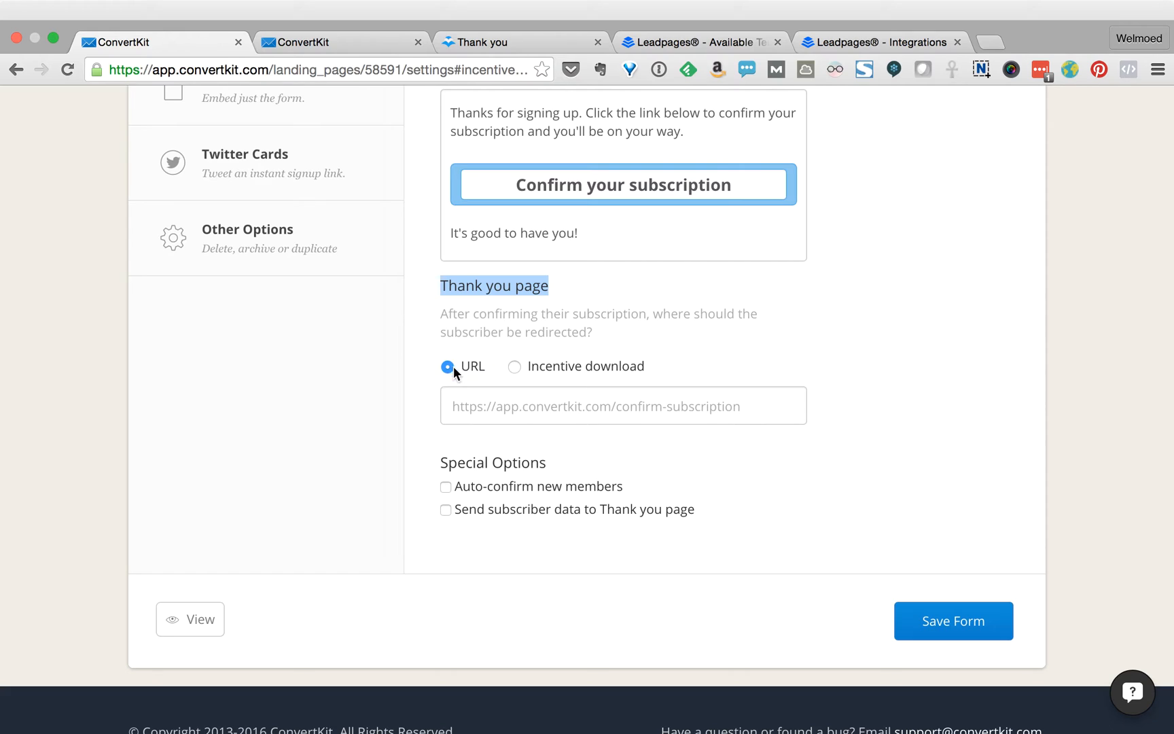
{"action": "left_click", "coordinate": [465, 406]}
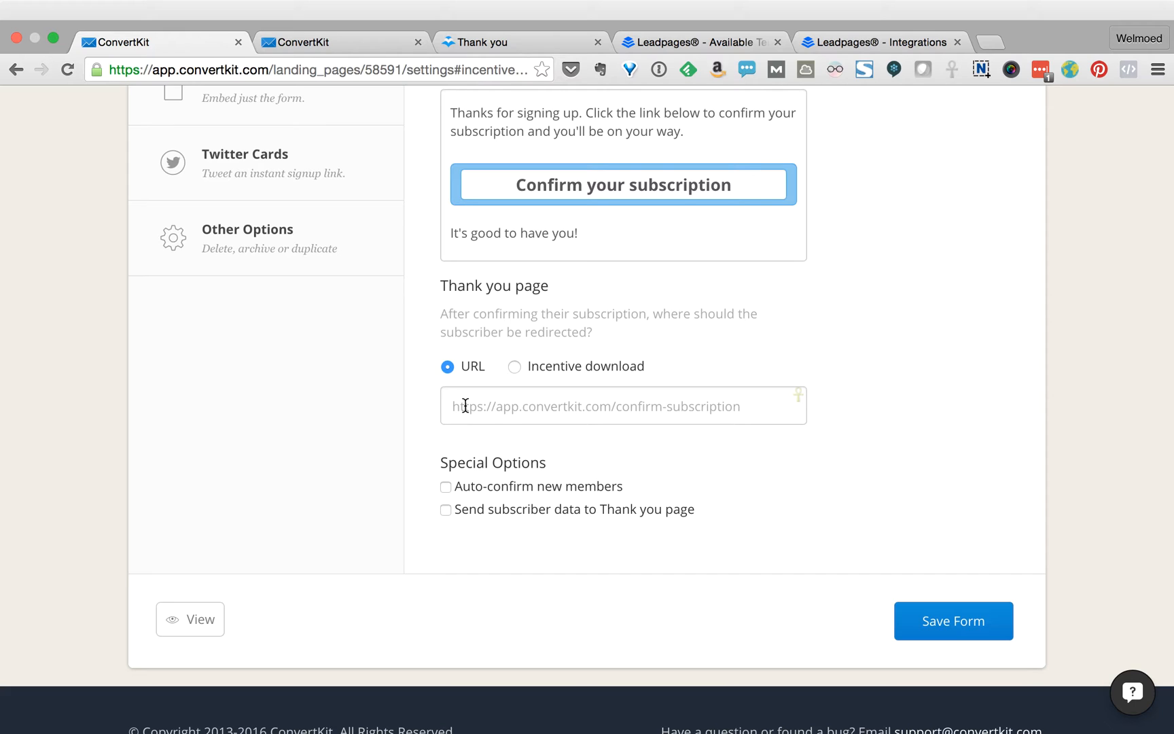
{"action": "type", "text": "www.welm"}
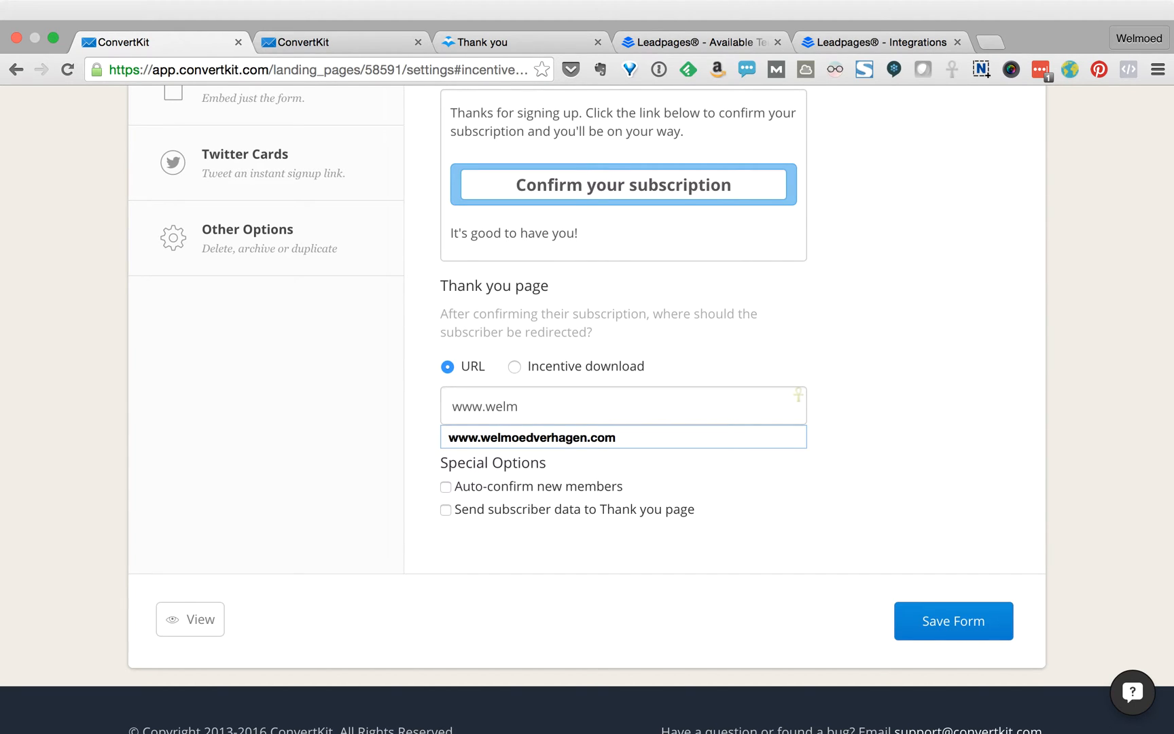
{"action": "key", "text": "Down"}
{"action": "key", "text": "Return"}
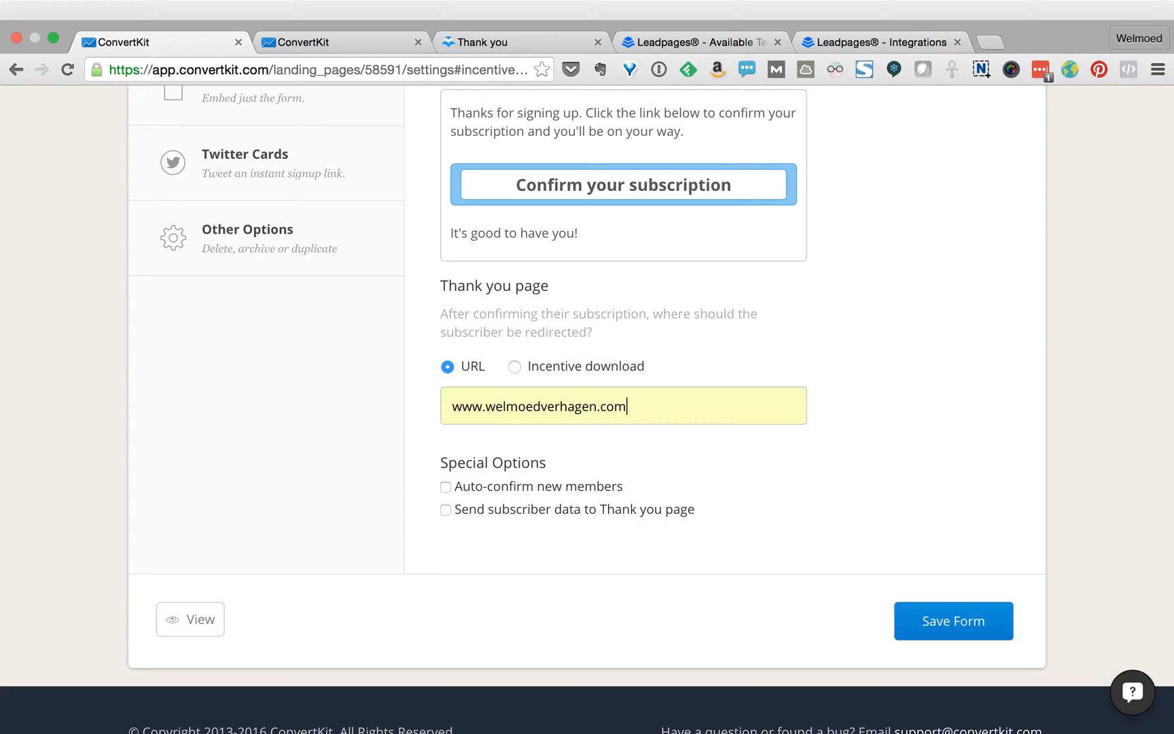
{"action": "type", "text": "/thankyou"}
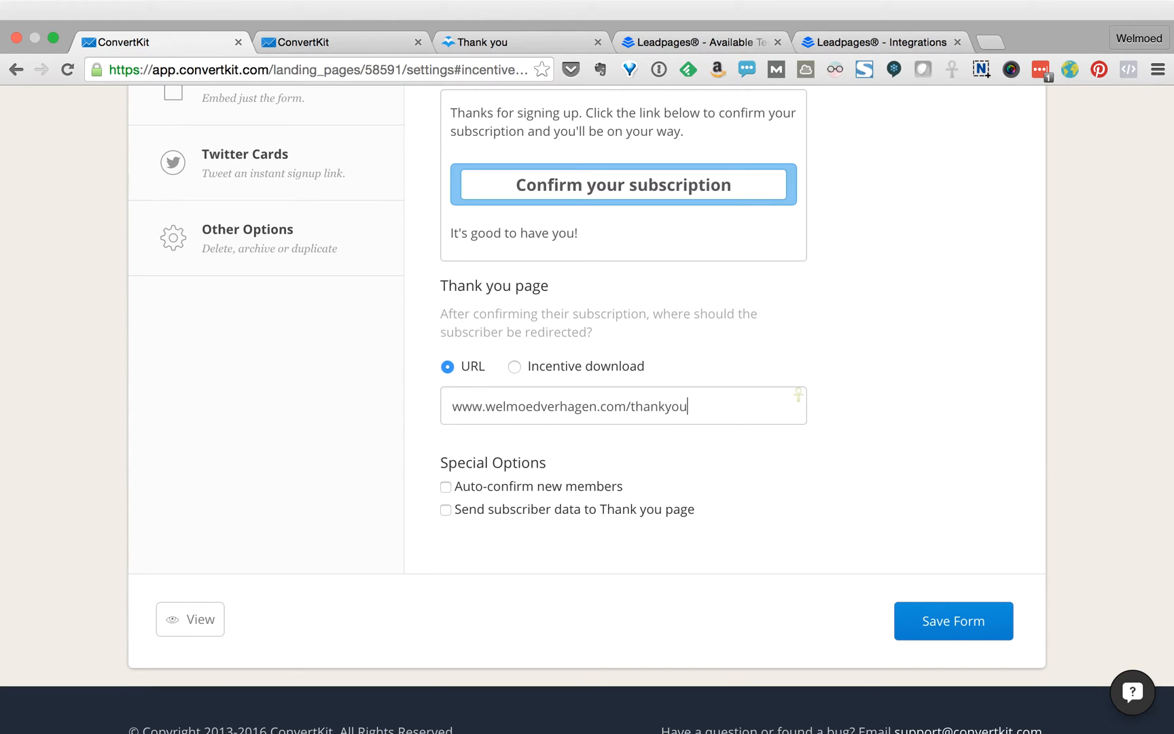
- Insert a hyphen so the thank-you page URL ends in "/thank-you" and save the form
{"action": "left_click", "coordinate": [672, 406]}
{"action": "key", "text": "Left"}
{"action": "type", "text": "-"}
{"action": "left_click", "coordinate": [952, 623]}
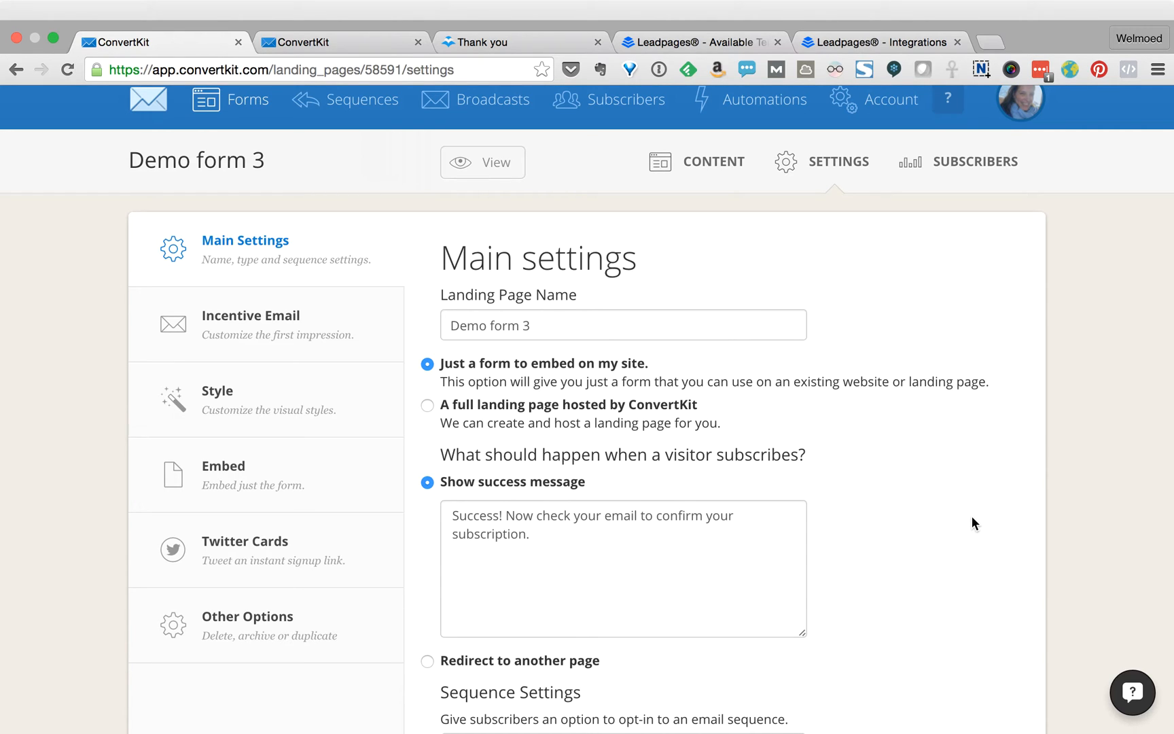
- Switch to Leadpages and open the account's Integrations page
{"action": "left_click", "coordinate": [902, 44]}
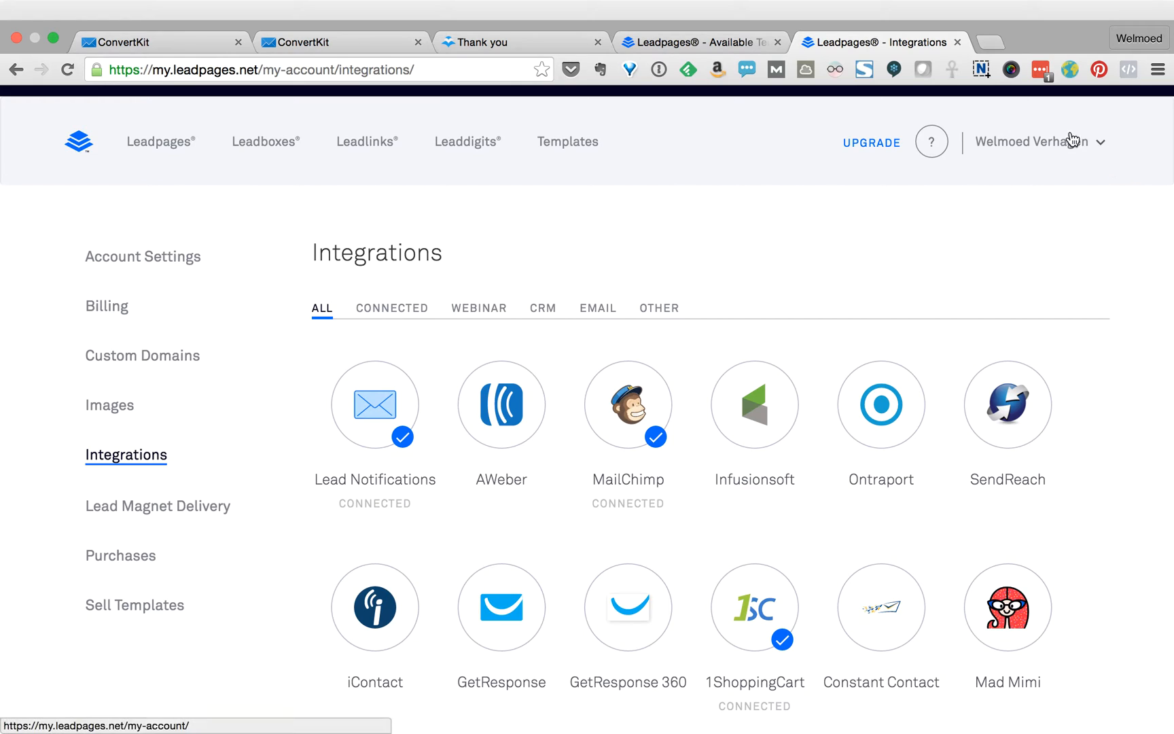
{"action": "left_click", "coordinate": [1106, 146]}
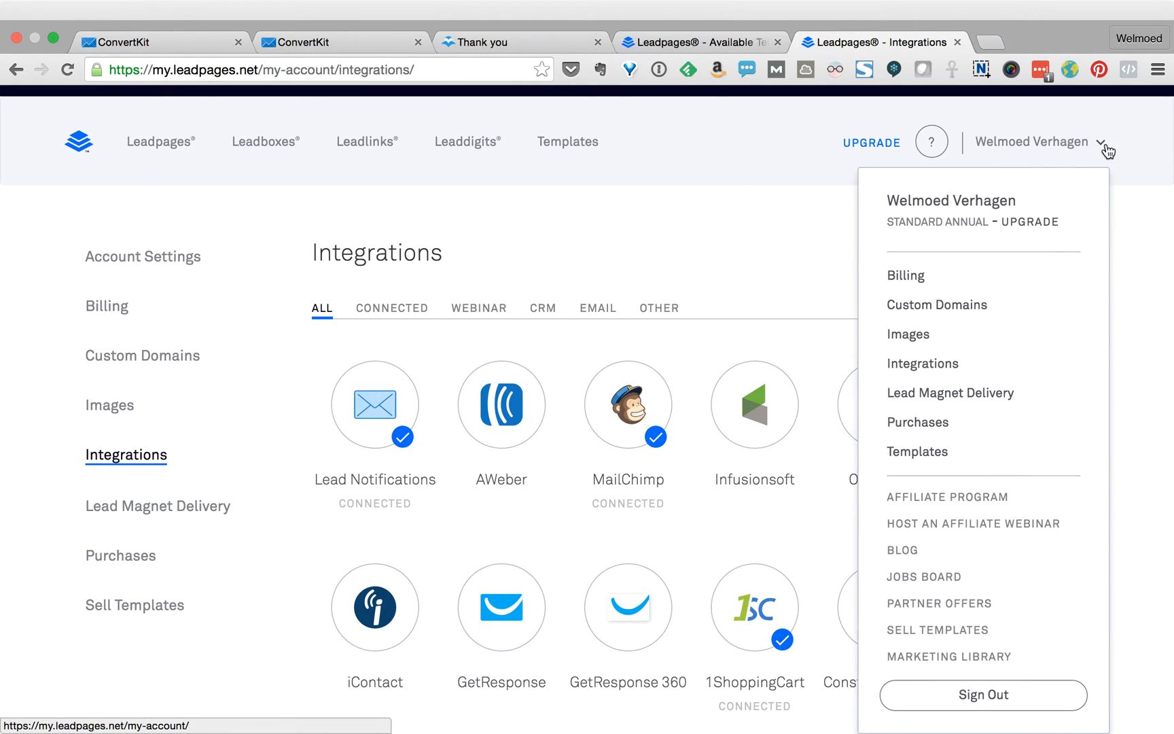
{"action": "left_click", "coordinate": [945, 360]}
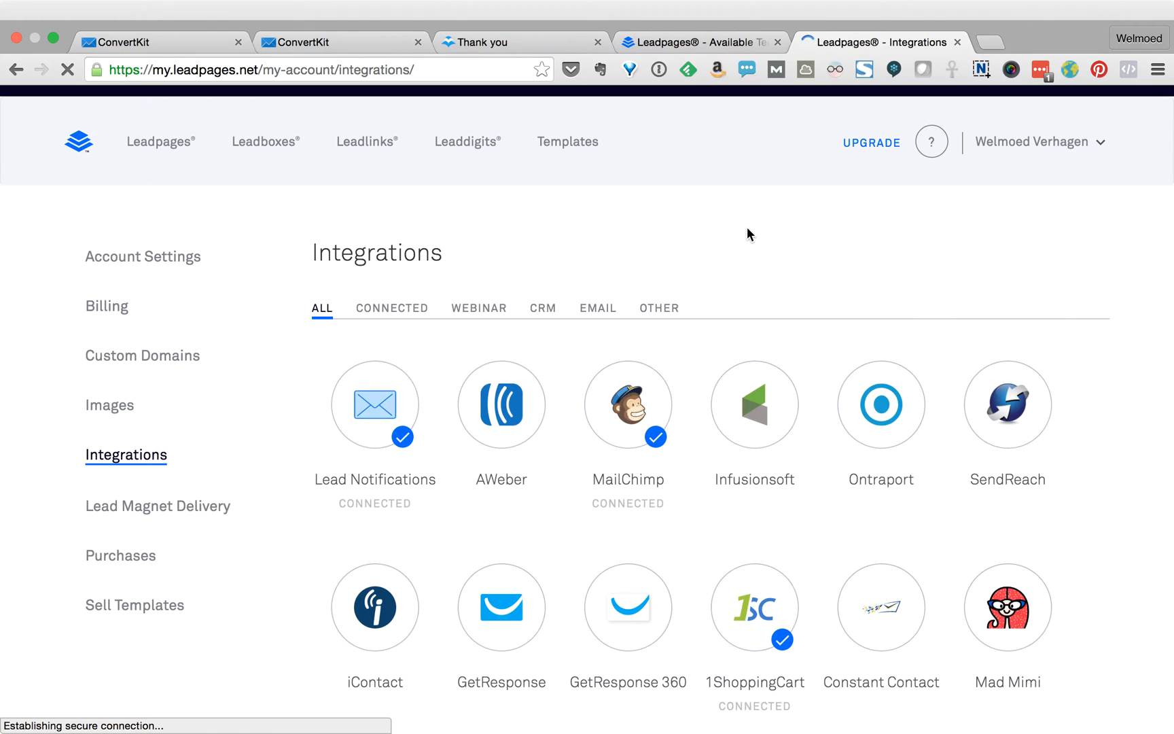
- Look through the available integrations and open the Other Copy/Paste integration's account details
{"action": "scroll", "coordinate": [746, 235], "scroll_direction": "down", "scroll_amount": 1}
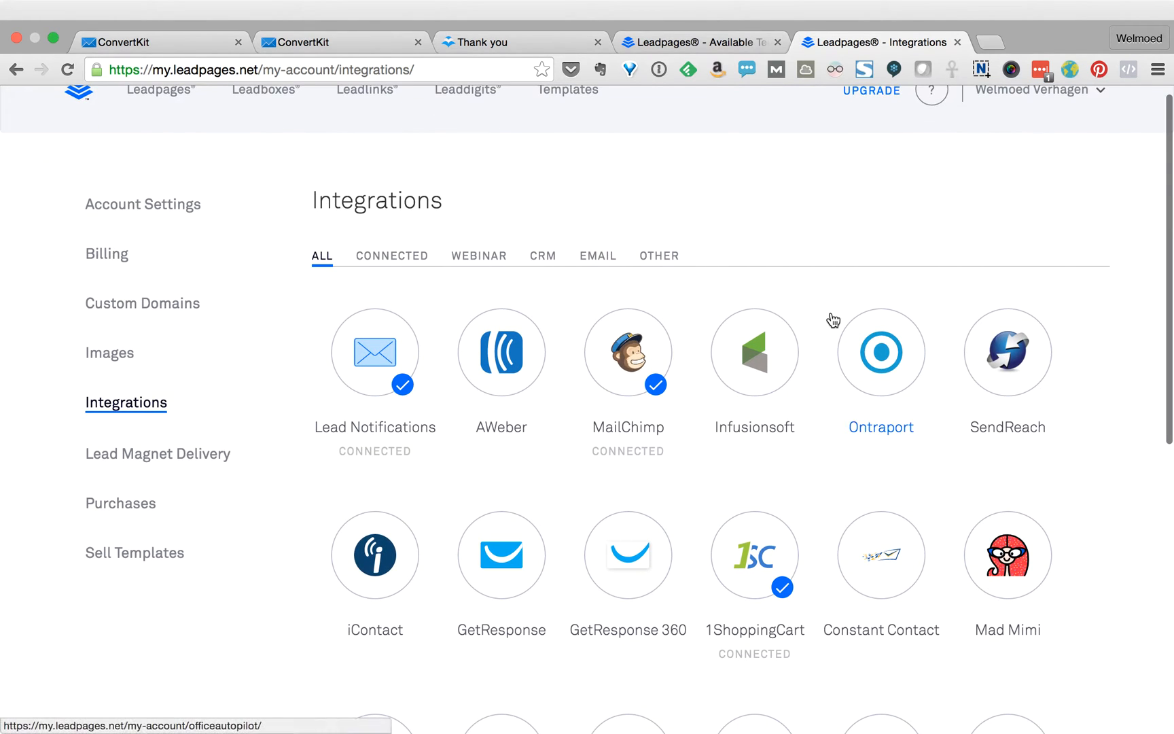
{"action": "scroll", "coordinate": [808, 283], "scroll_direction": "down", "scroll_amount": 4}
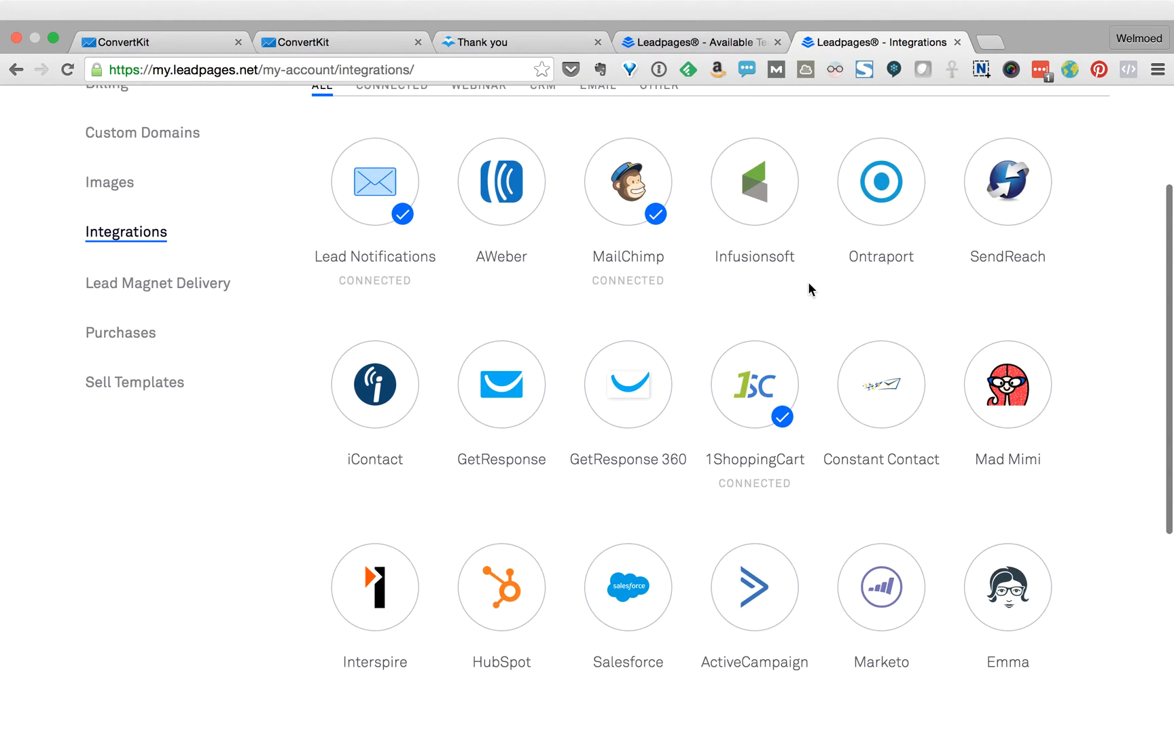
{"action": "scroll", "coordinate": [809, 289], "scroll_direction": "down", "scroll_amount": 4}
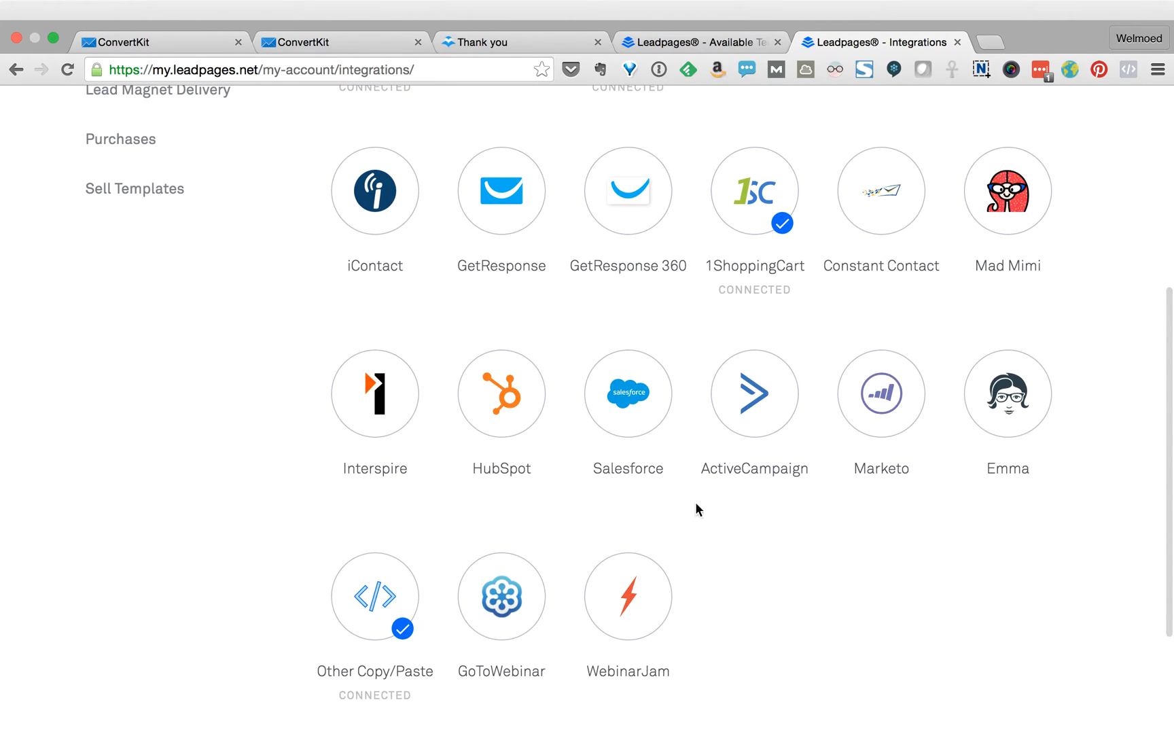
{"action": "scroll", "coordinate": [304, 481], "scroll_direction": "up", "scroll_amount": 3}
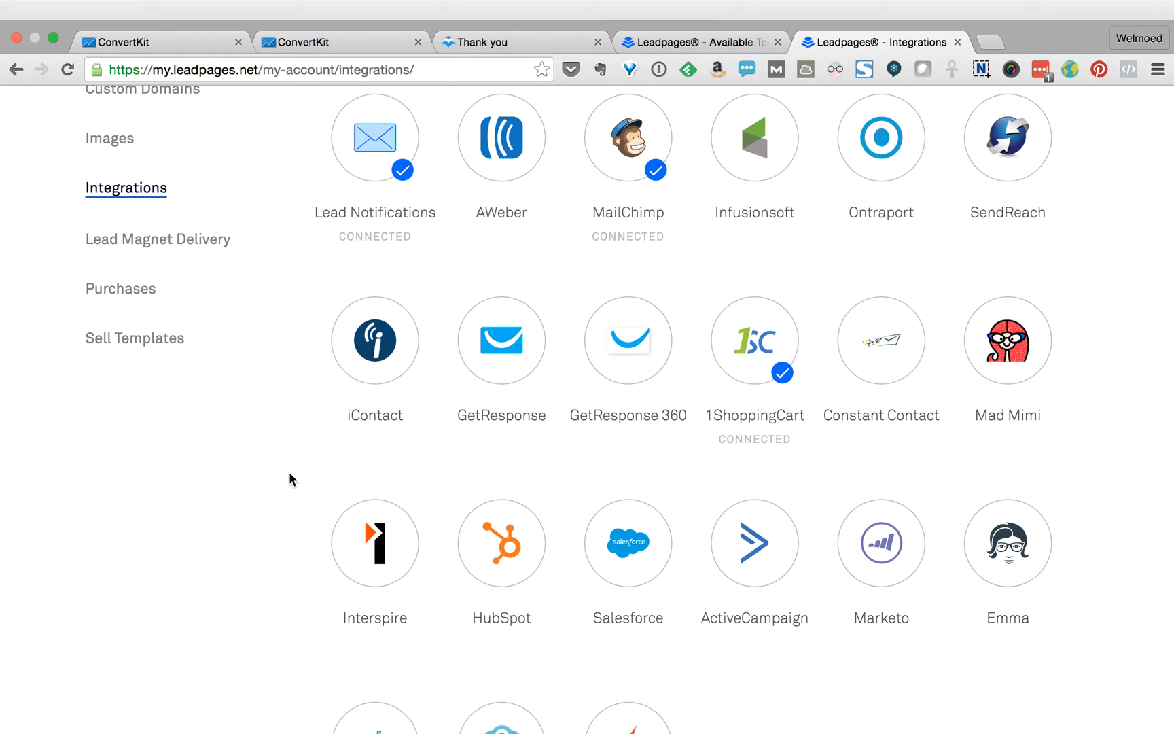
{"action": "scroll", "coordinate": [290, 476], "scroll_direction": "down", "scroll_amount": 4}
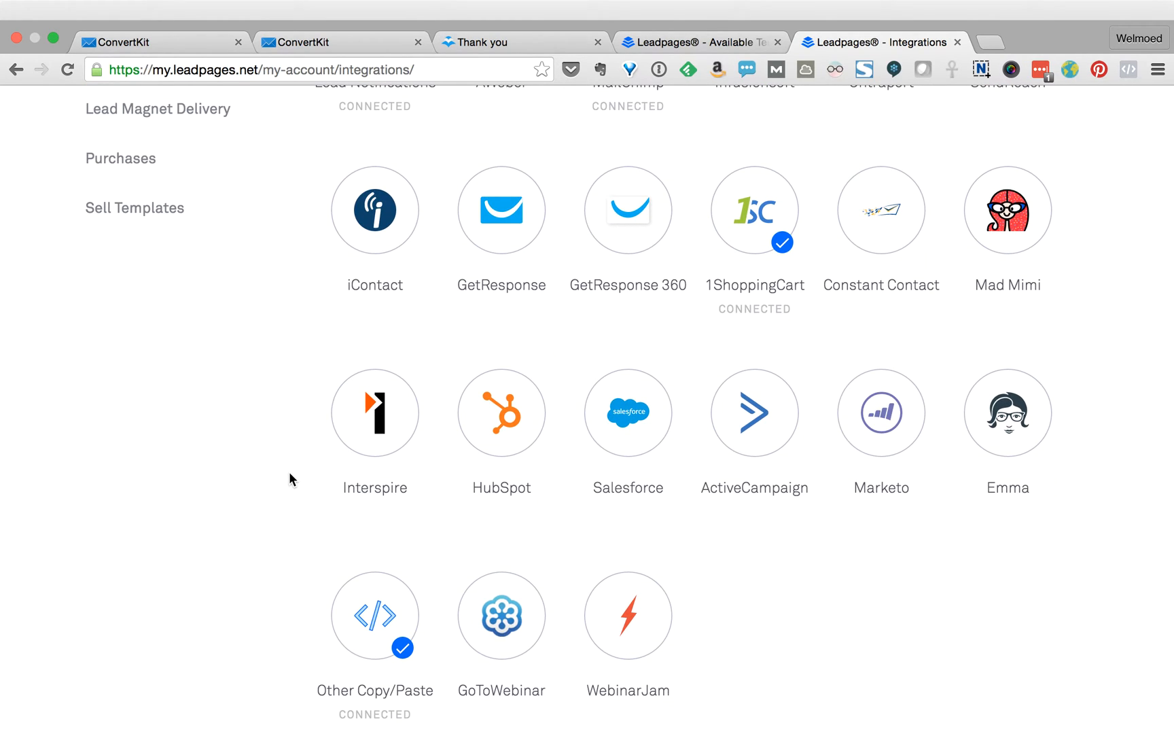
{"action": "scroll", "coordinate": [289, 479], "scroll_direction": "down", "scroll_amount": 2}
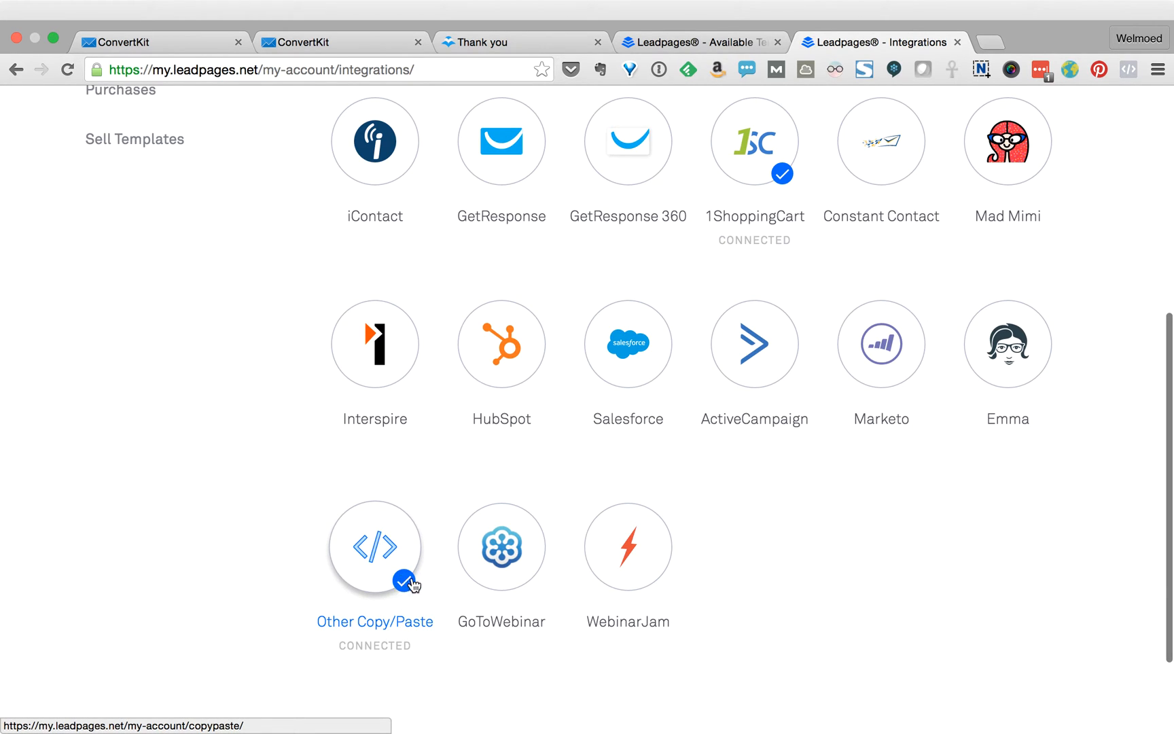
{"action": "left_click", "coordinate": [374, 550]}
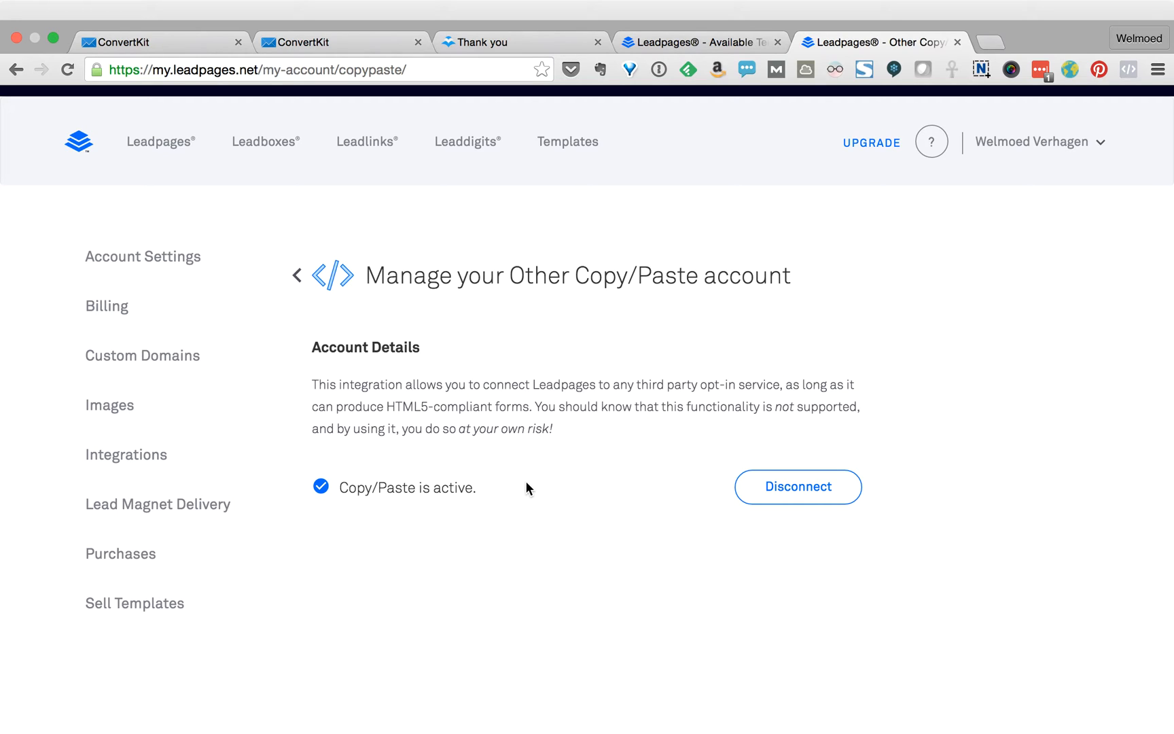
- Return to the Leadpages template gallery and filter the standard templates by Opt-In
{"action": "left_click", "coordinate": [711, 45]}
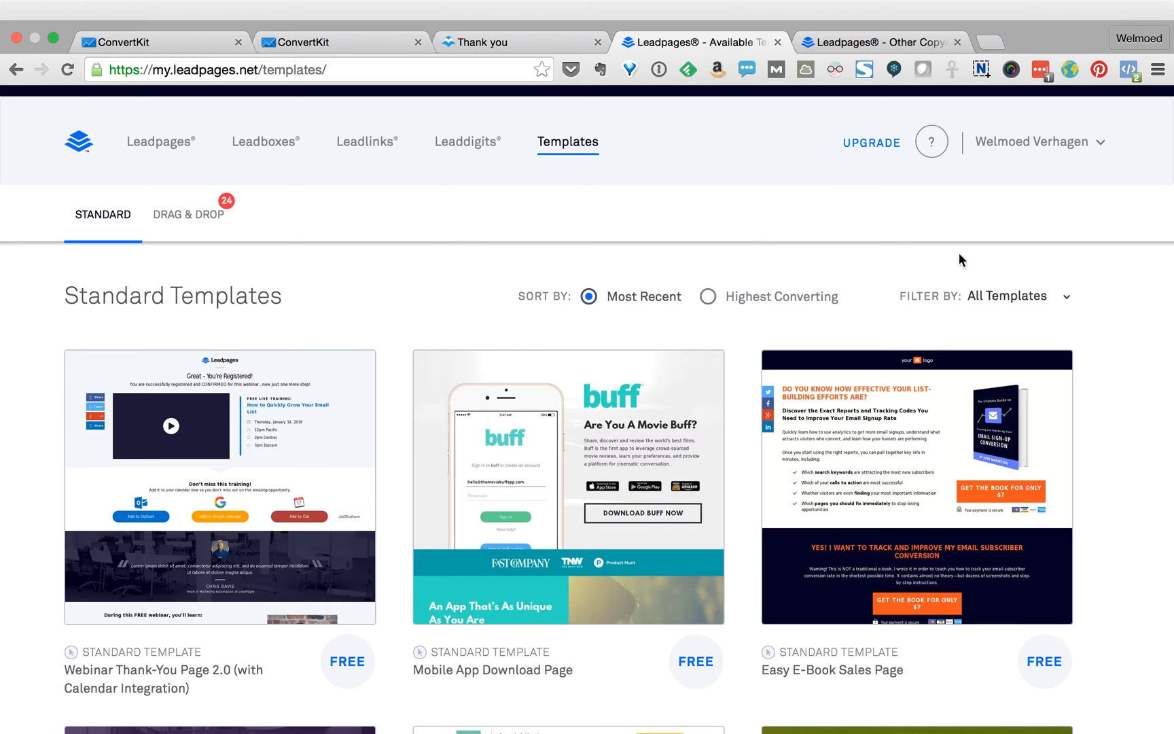
{"action": "left_click", "coordinate": [1065, 297]}
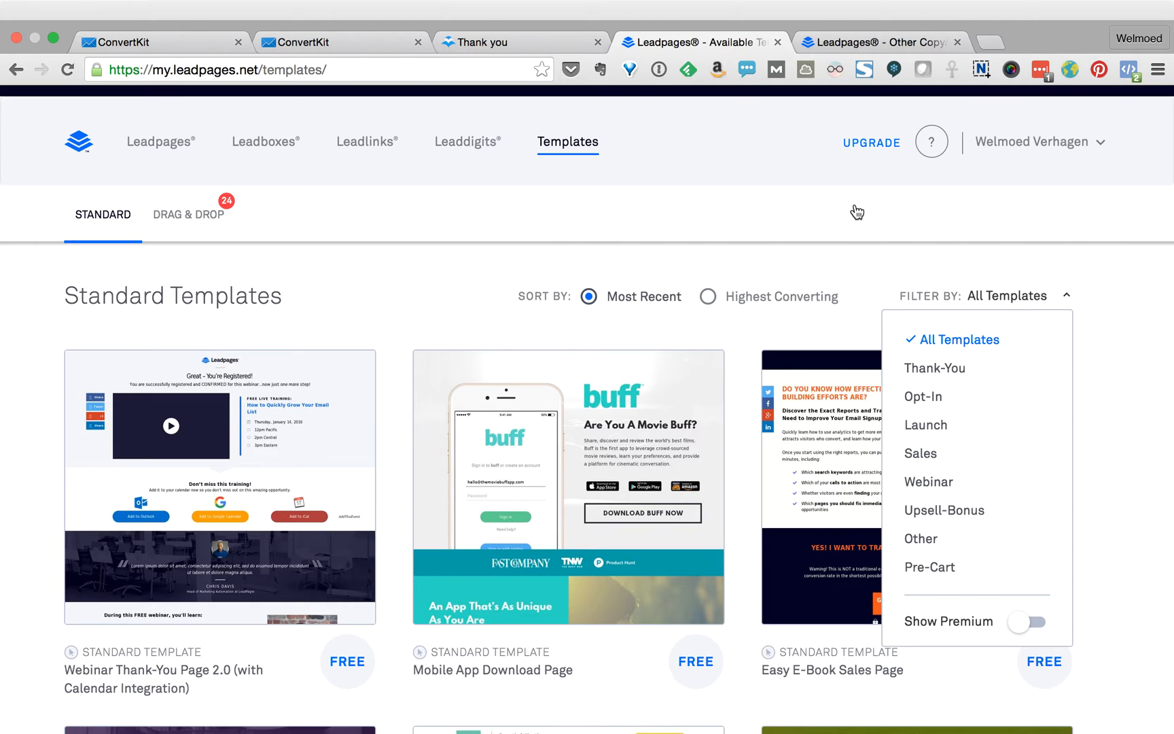
{"action": "left_click", "coordinate": [1063, 302]}
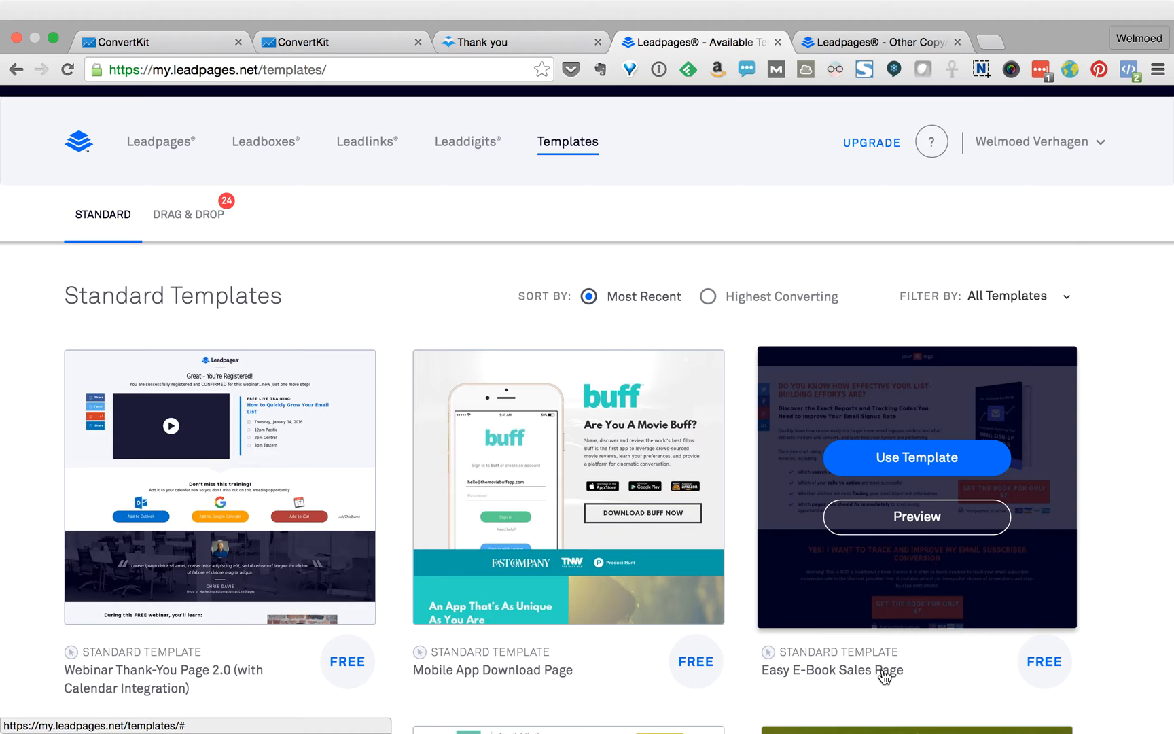
{"action": "scroll", "coordinate": [884, 673], "scroll_direction": "down", "scroll_amount": 5}
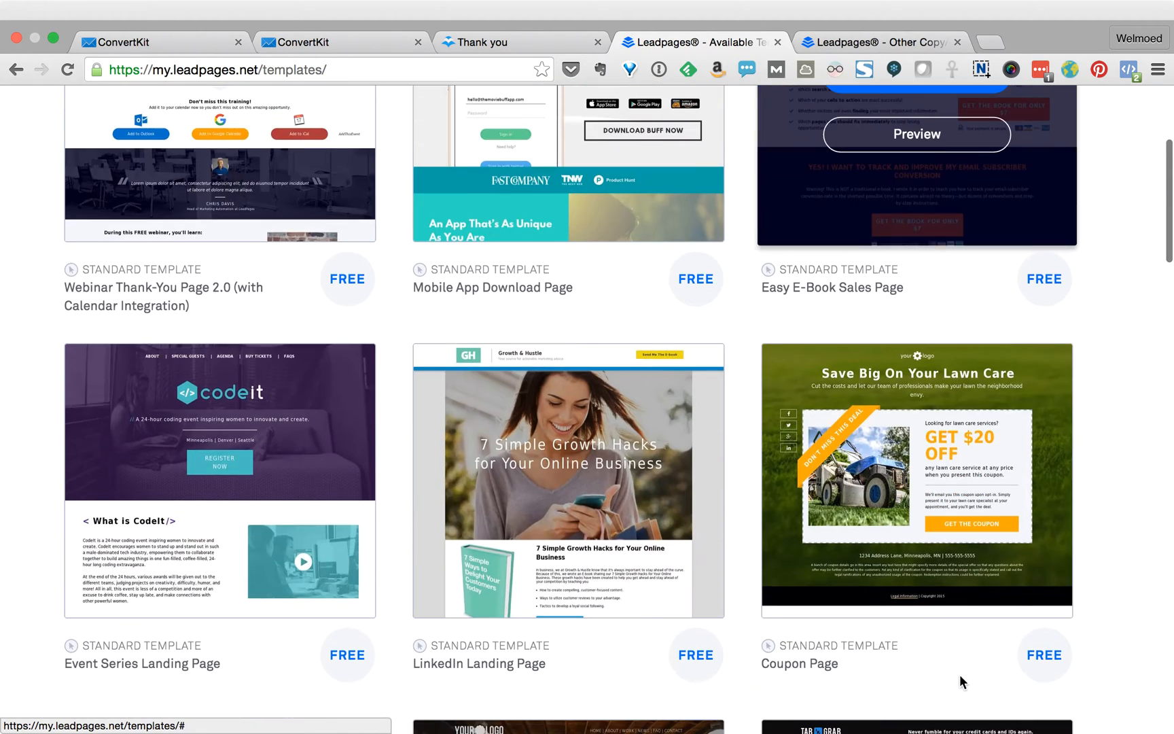
{"action": "scroll", "coordinate": [960, 674], "scroll_direction": "down", "scroll_amount": 8}
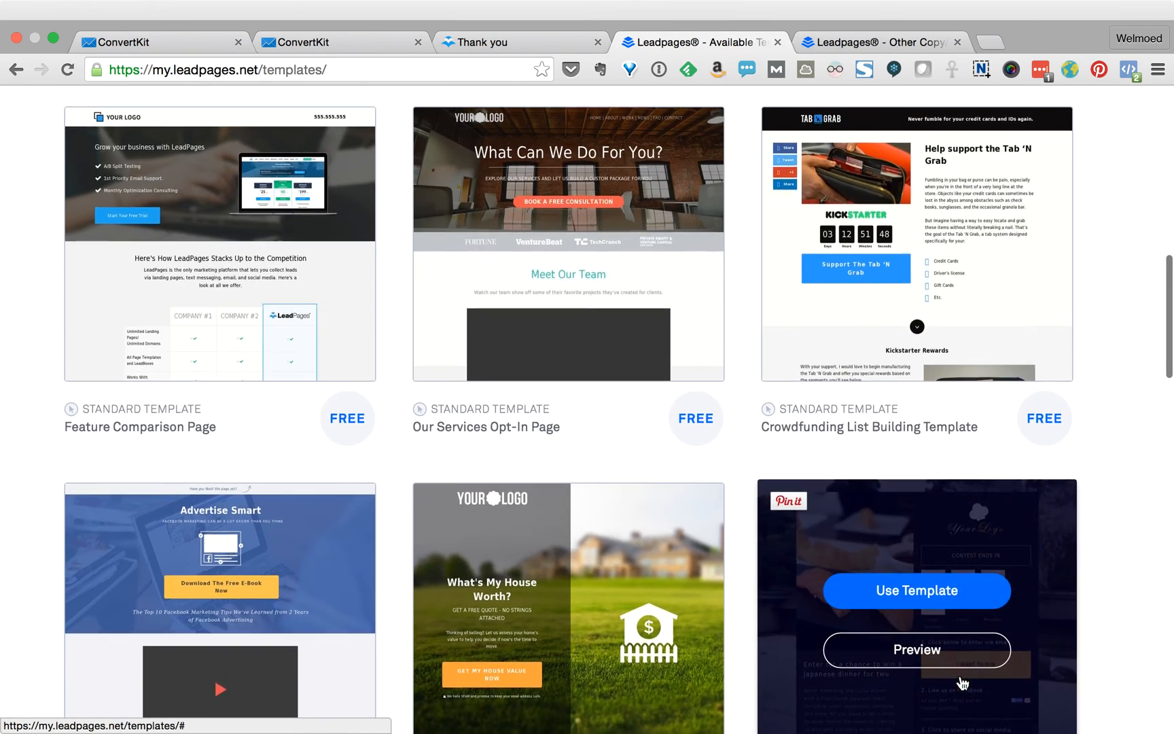
{"action": "scroll", "coordinate": [957, 682], "scroll_direction": "up", "scroll_amount": 15}
{"action": "left_click", "coordinate": [1050, 294]}
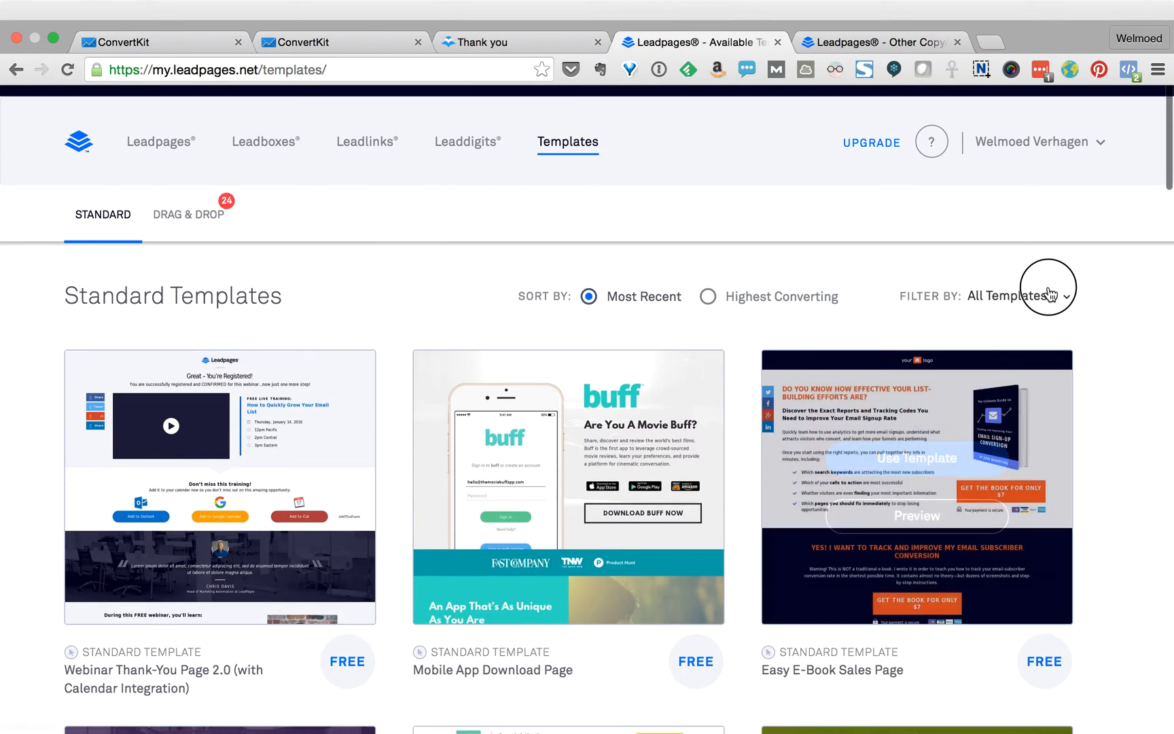
{"action": "left_click", "coordinate": [1066, 297]}
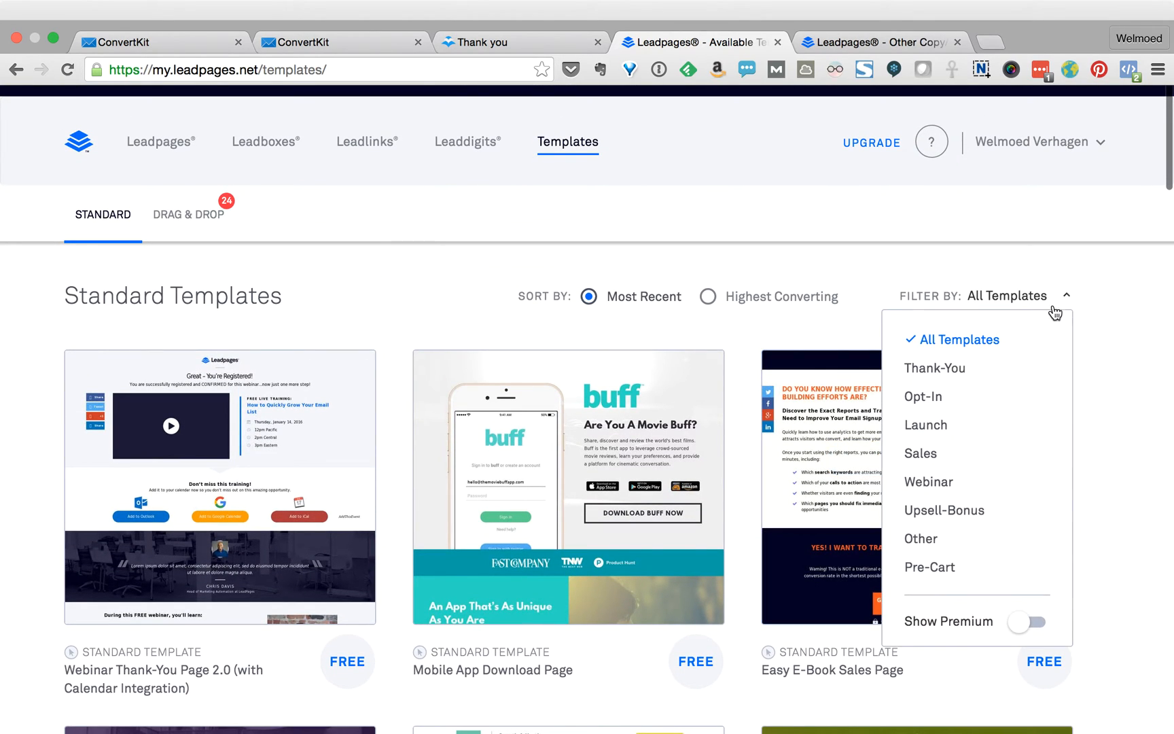
{"action": "left_click", "coordinate": [936, 405]}
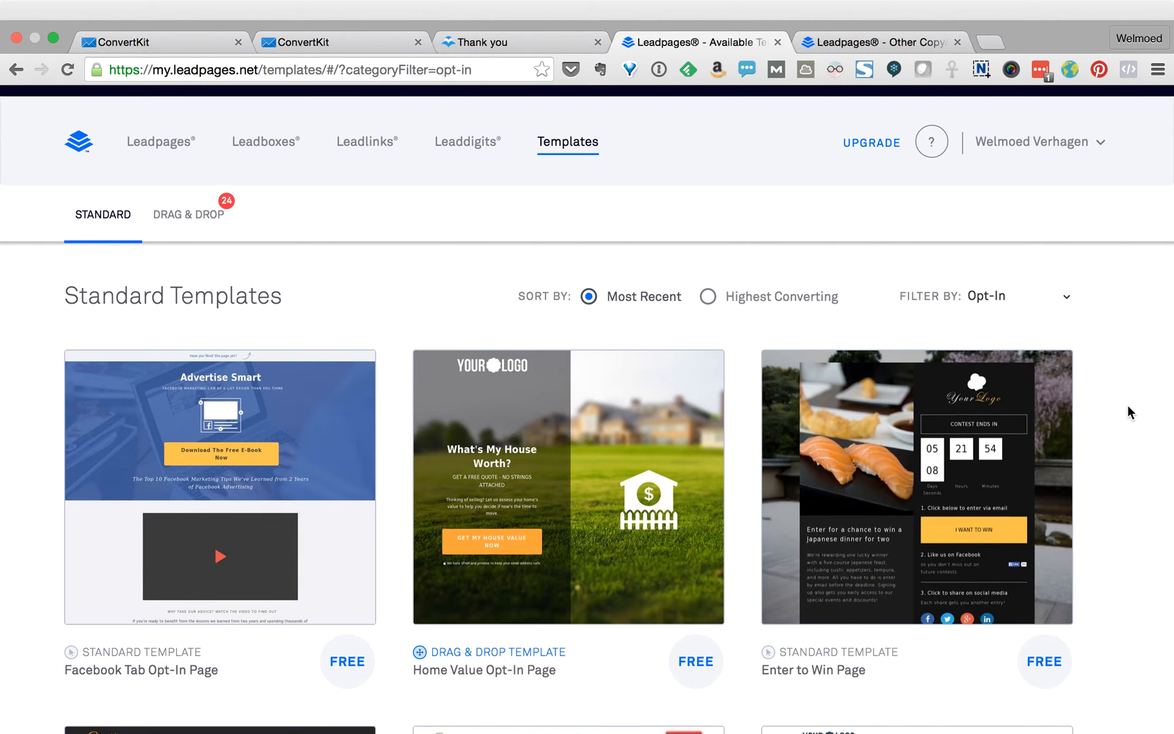
- Browse all three result pages of opt-in templates for a suitable landing page design
{"action": "scroll", "coordinate": [1128, 407], "scroll_direction": "down", "scroll_amount": 13}
{"action": "scroll", "coordinate": [1128, 413], "scroll_direction": "down", "scroll_amount": 16}
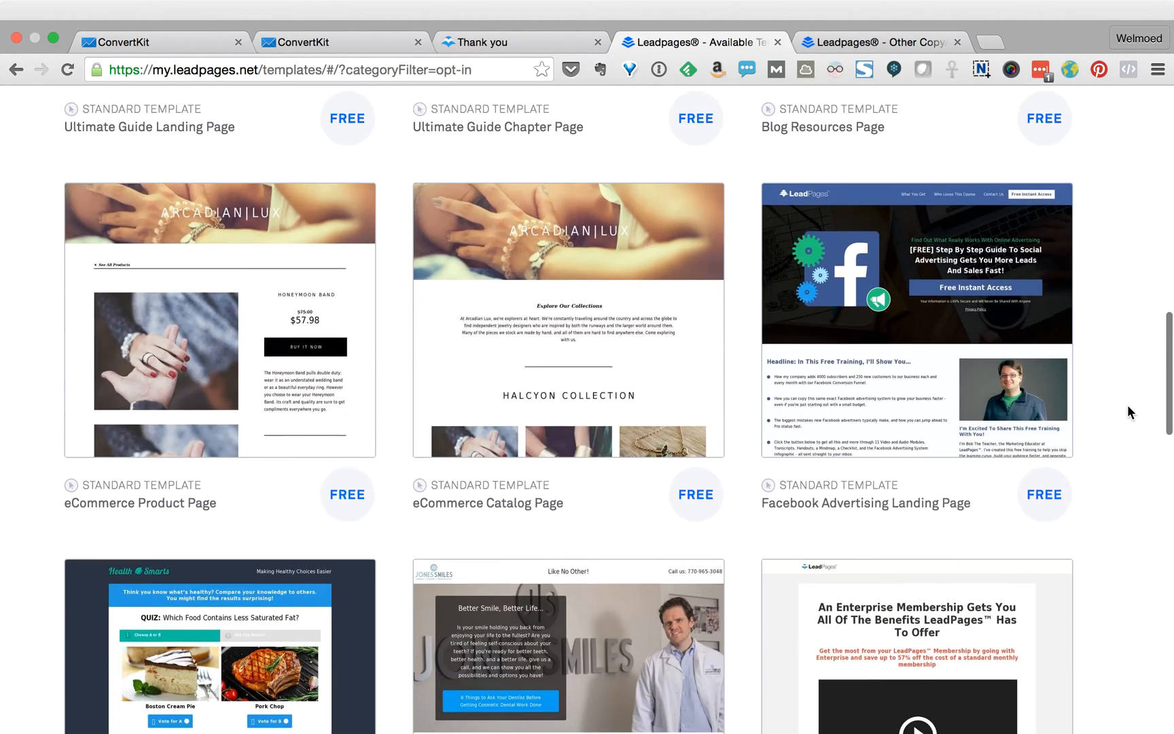
{"action": "scroll", "coordinate": [1127, 412], "scroll_direction": "down", "scroll_amount": 12}
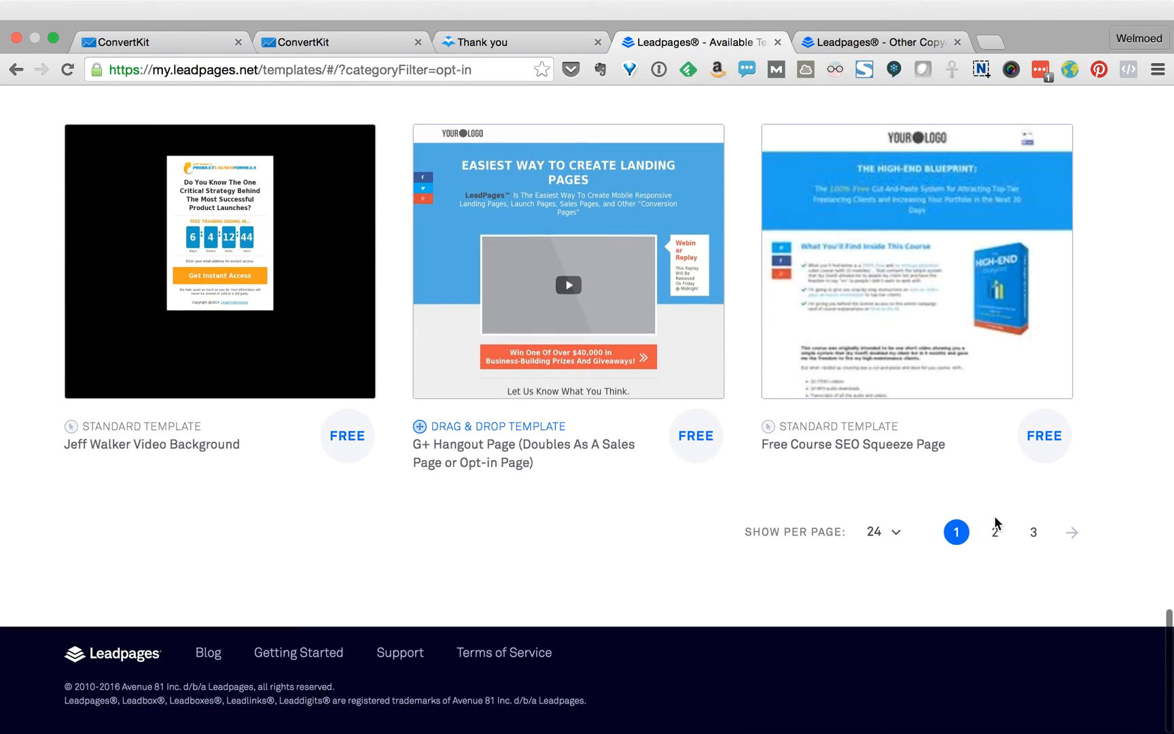
{"action": "left_click", "coordinate": [995, 543]}
{"action": "scroll", "coordinate": [1160, 359], "scroll_direction": "up", "scroll_amount": 9}
{"action": "scroll", "coordinate": [1161, 359], "scroll_direction": "down", "scroll_amount": 4}
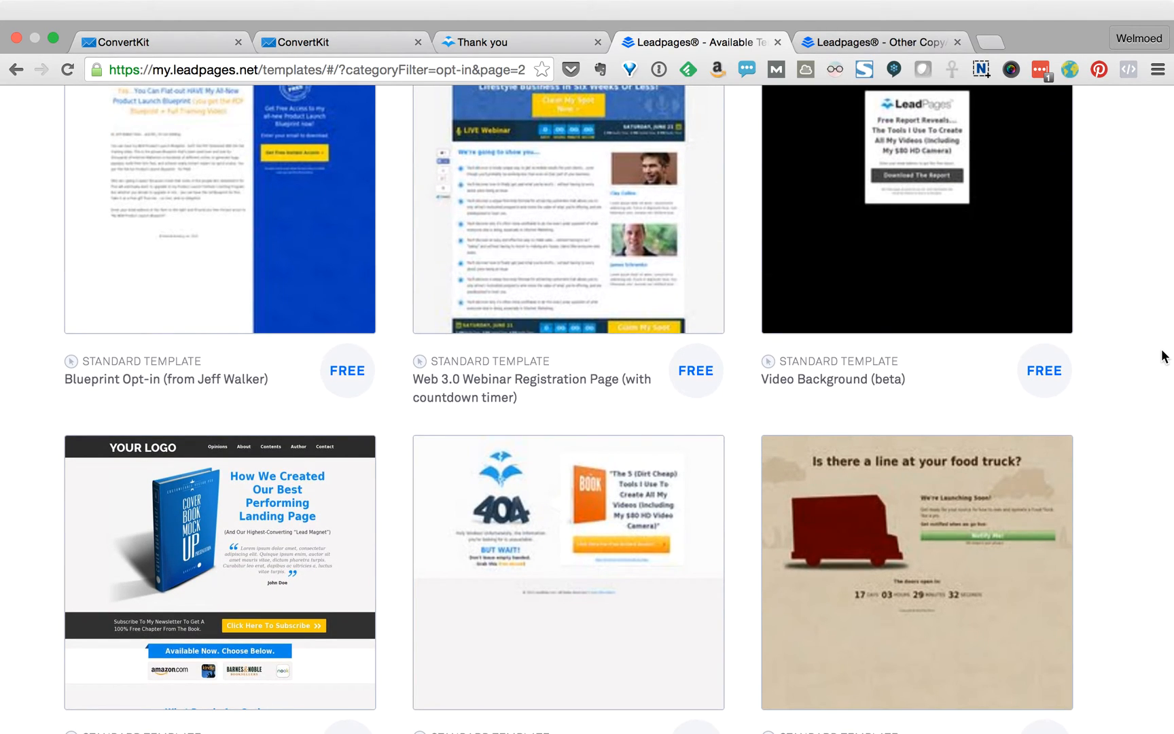
{"action": "scroll", "coordinate": [1162, 356], "scroll_direction": "up", "scroll_amount": 15}
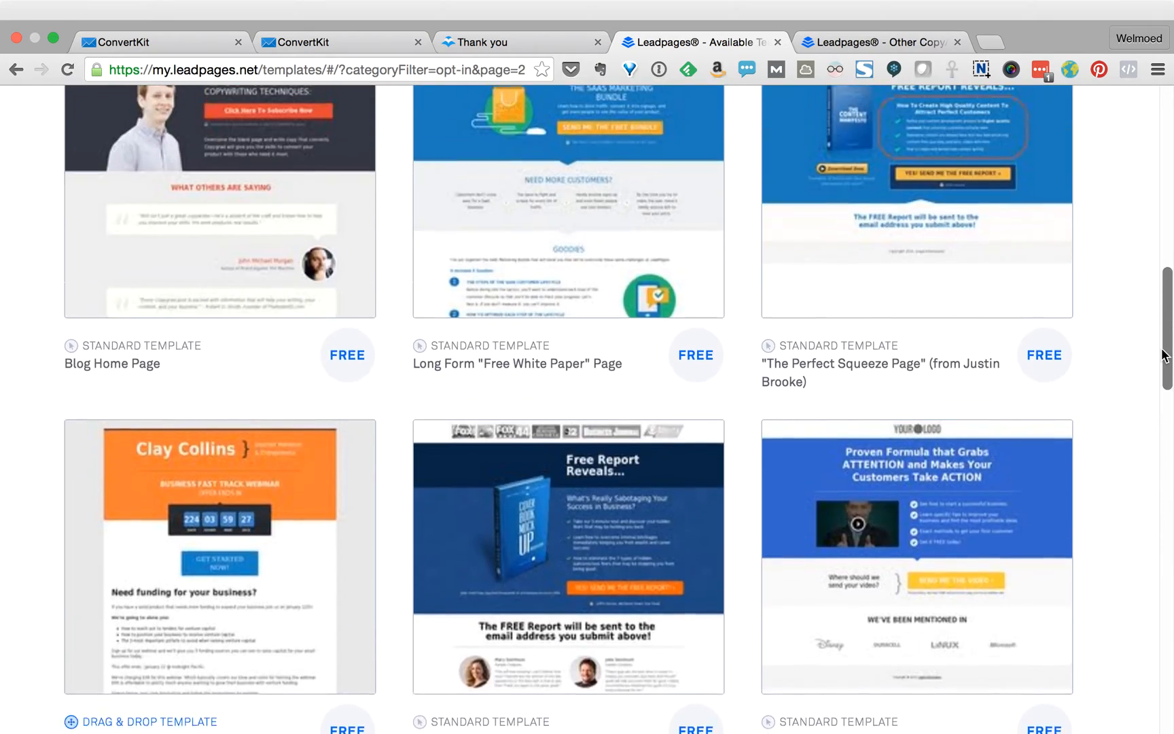
{"action": "scroll", "coordinate": [1162, 356], "scroll_direction": "up", "scroll_amount": 6}
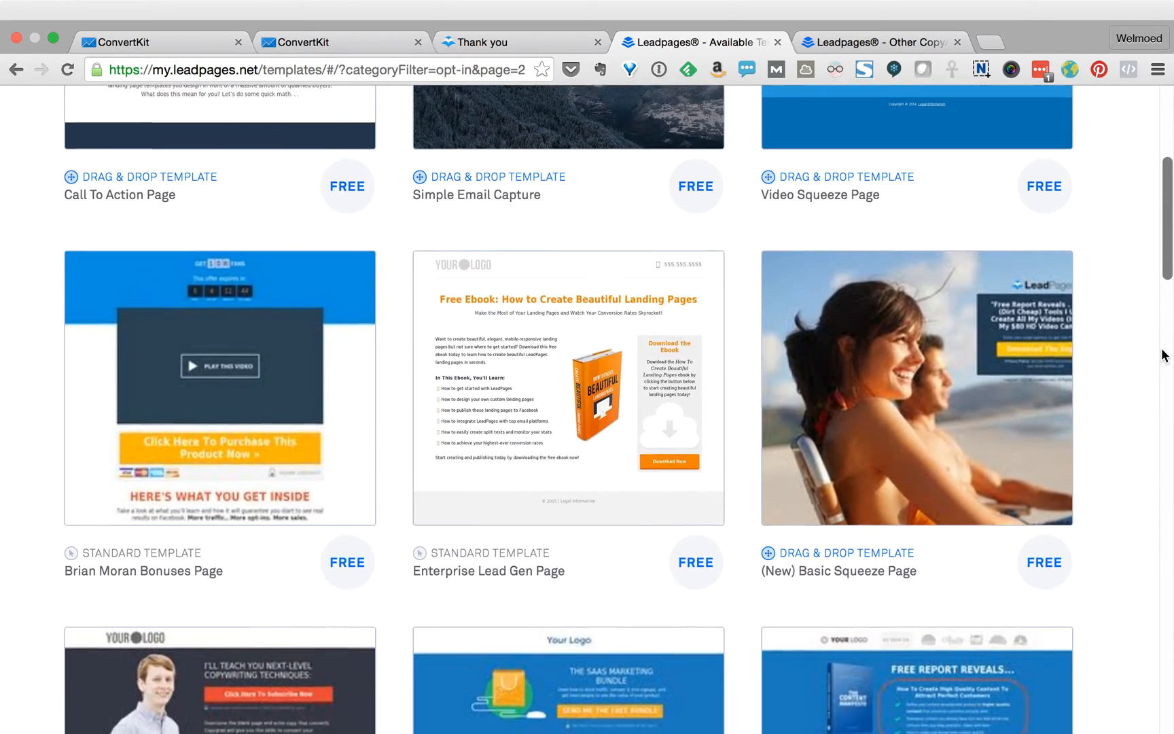
{"action": "scroll", "coordinate": [1163, 356], "scroll_direction": "up", "scroll_amount": 5}
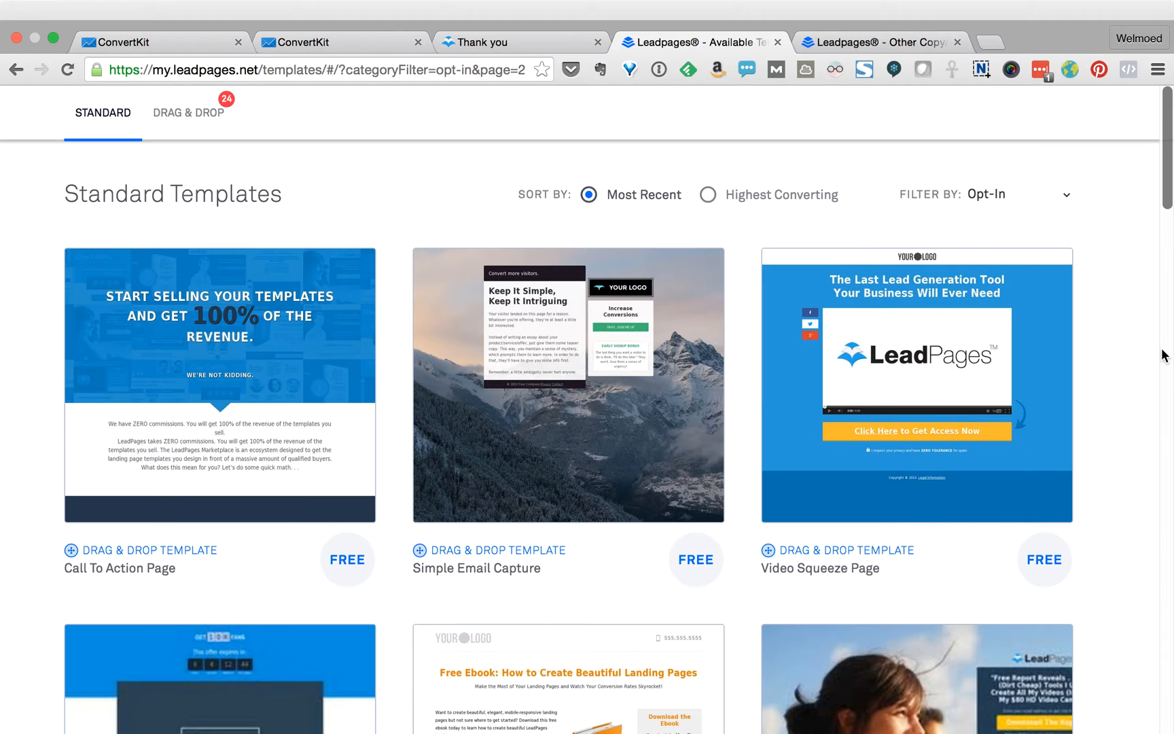
{"action": "scroll", "coordinate": [1162, 356], "scroll_direction": "down", "scroll_amount": 20}
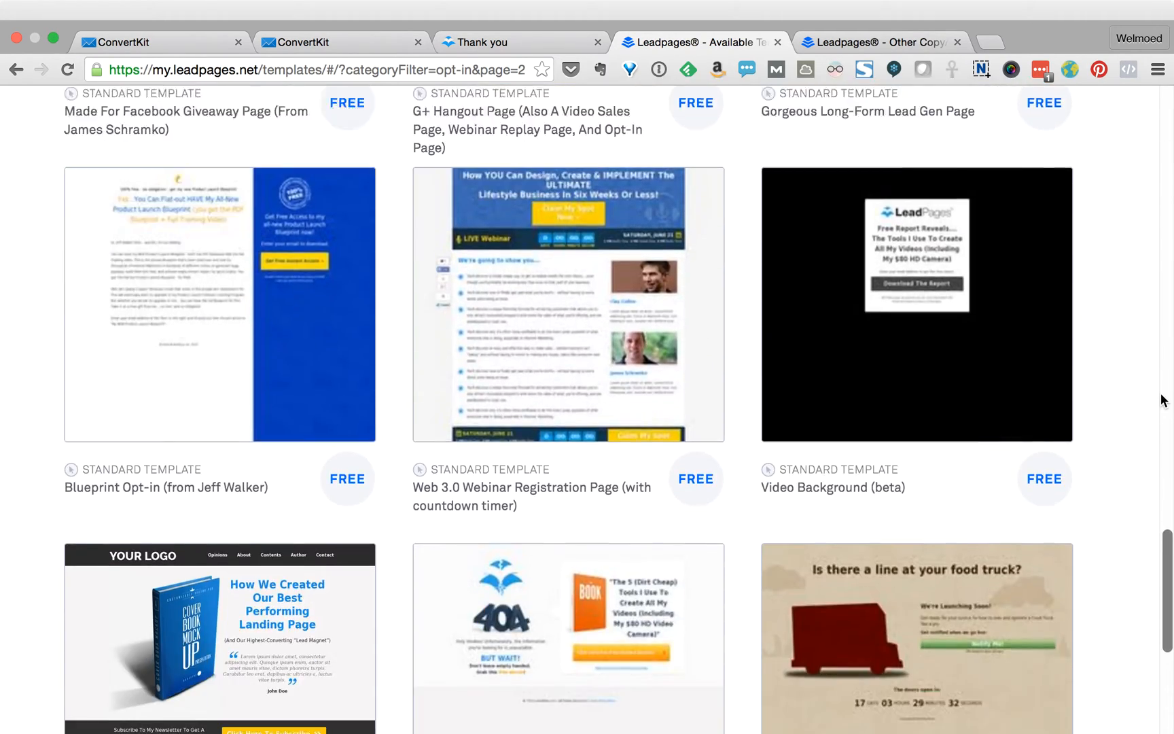
{"action": "scroll", "coordinate": [1164, 401], "scroll_direction": "down", "scroll_amount": 10}
{"action": "left_click", "coordinate": [1033, 531]}
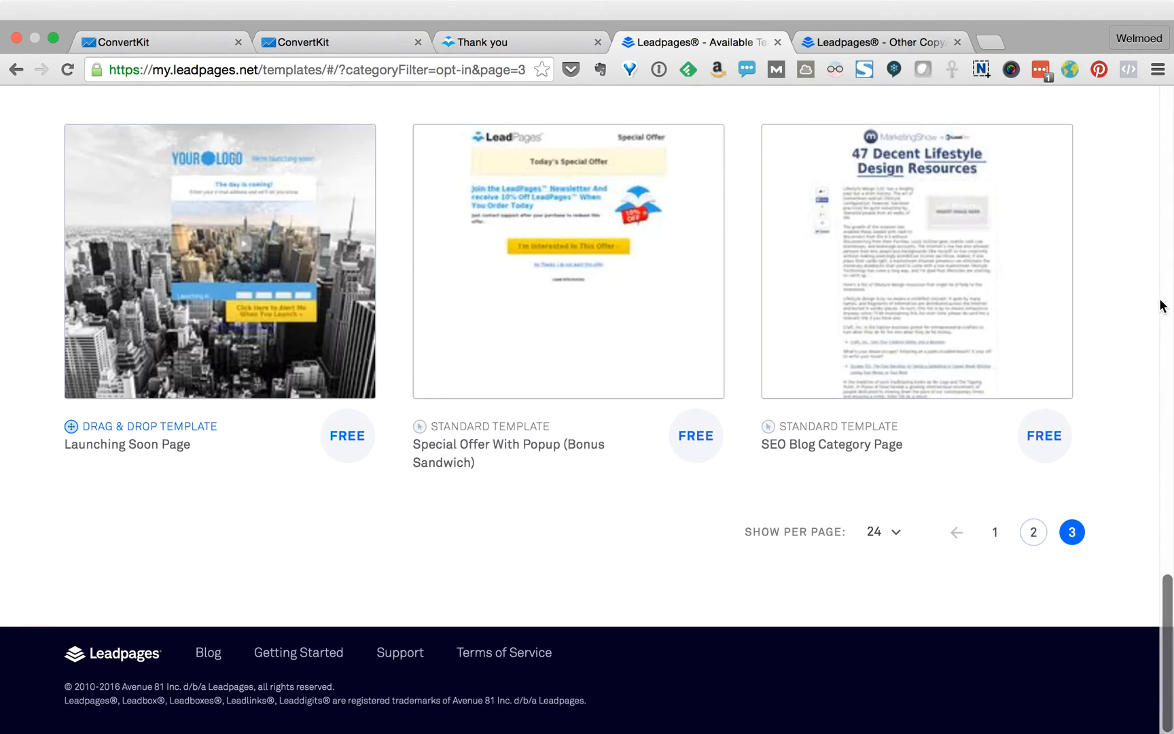
- Go back to the second page of opt-in templates and start a new page from the Coming Soon Page template
{"action": "left_click", "coordinate": [1034, 532]}
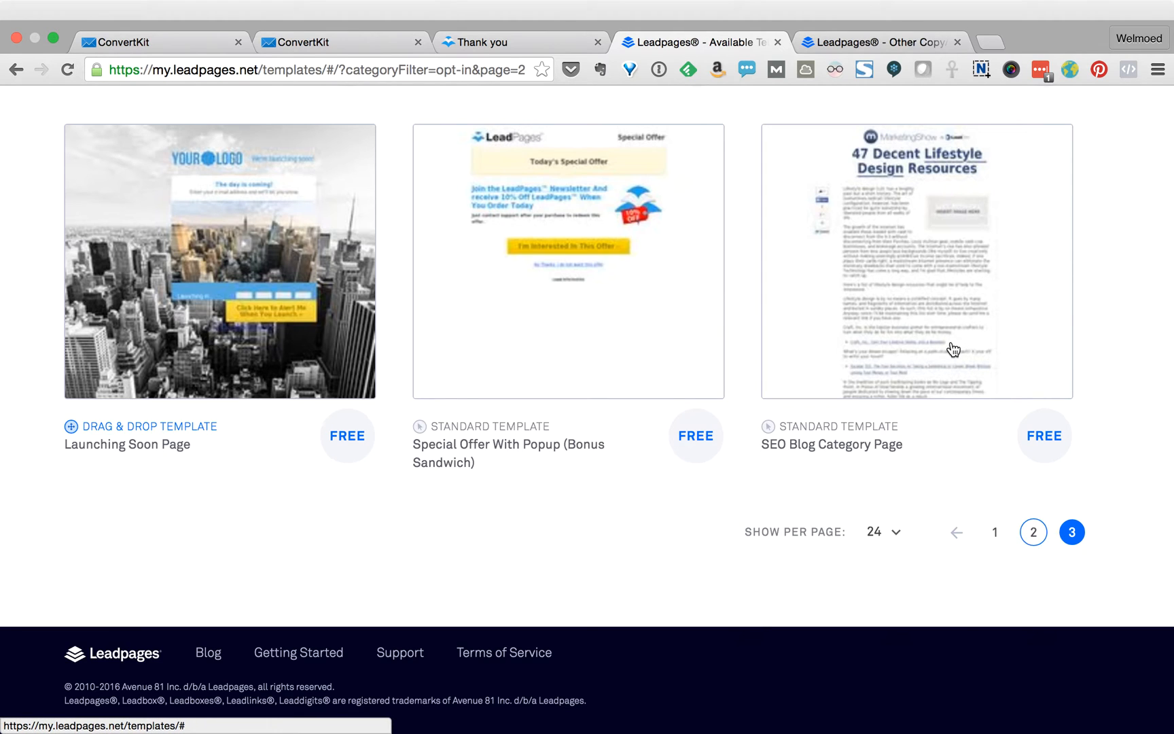
{"action": "scroll", "coordinate": [1038, 632], "scroll_direction": "down", "scroll_amount": 10}
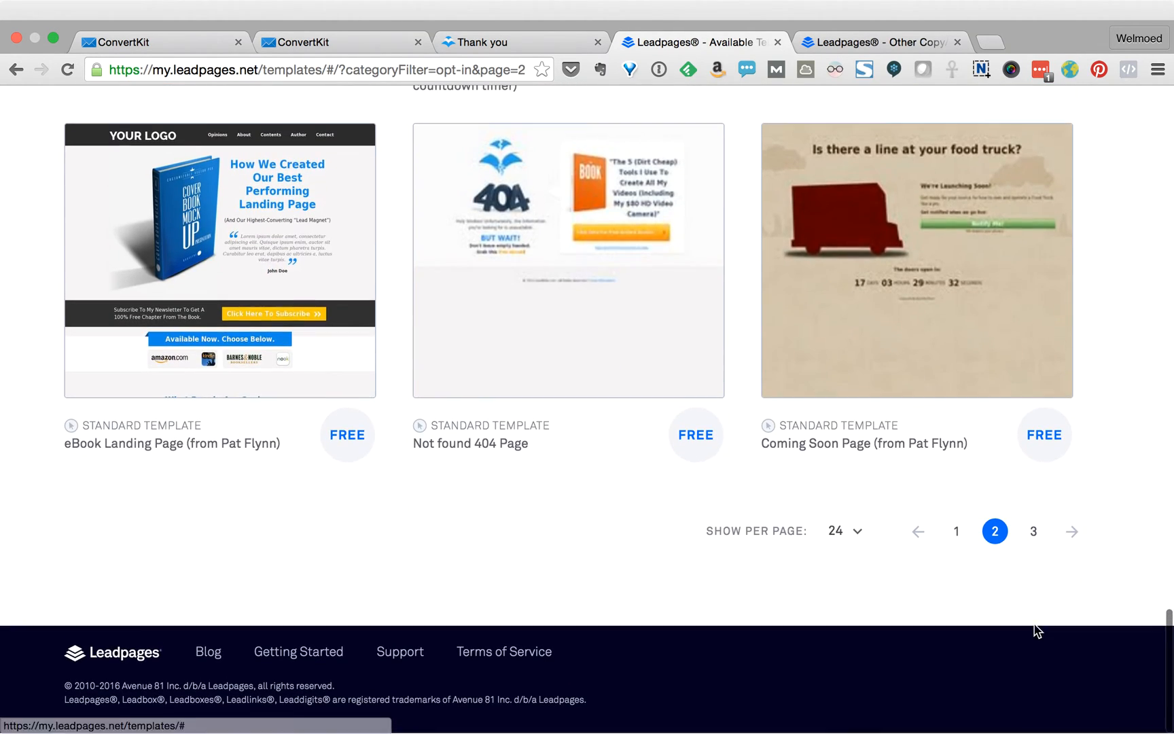
{"action": "mouse_move", "coordinate": [957, 283]}
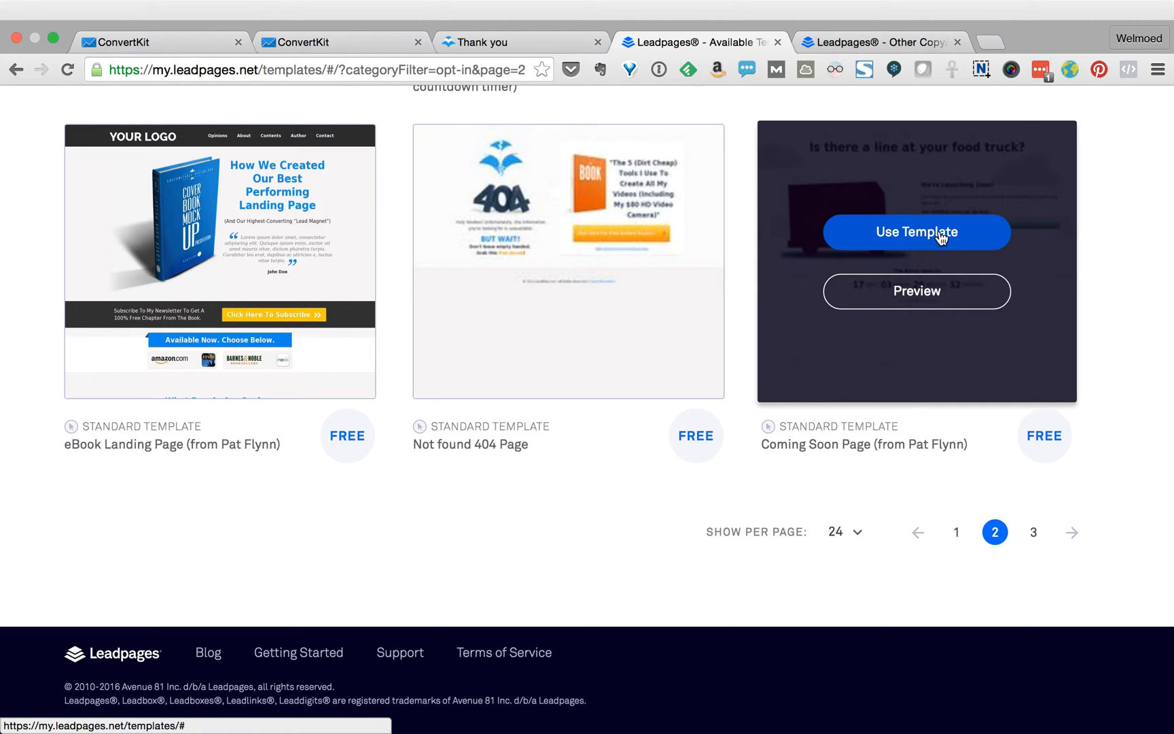
{"action": "left_click", "coordinate": [982, 235]}
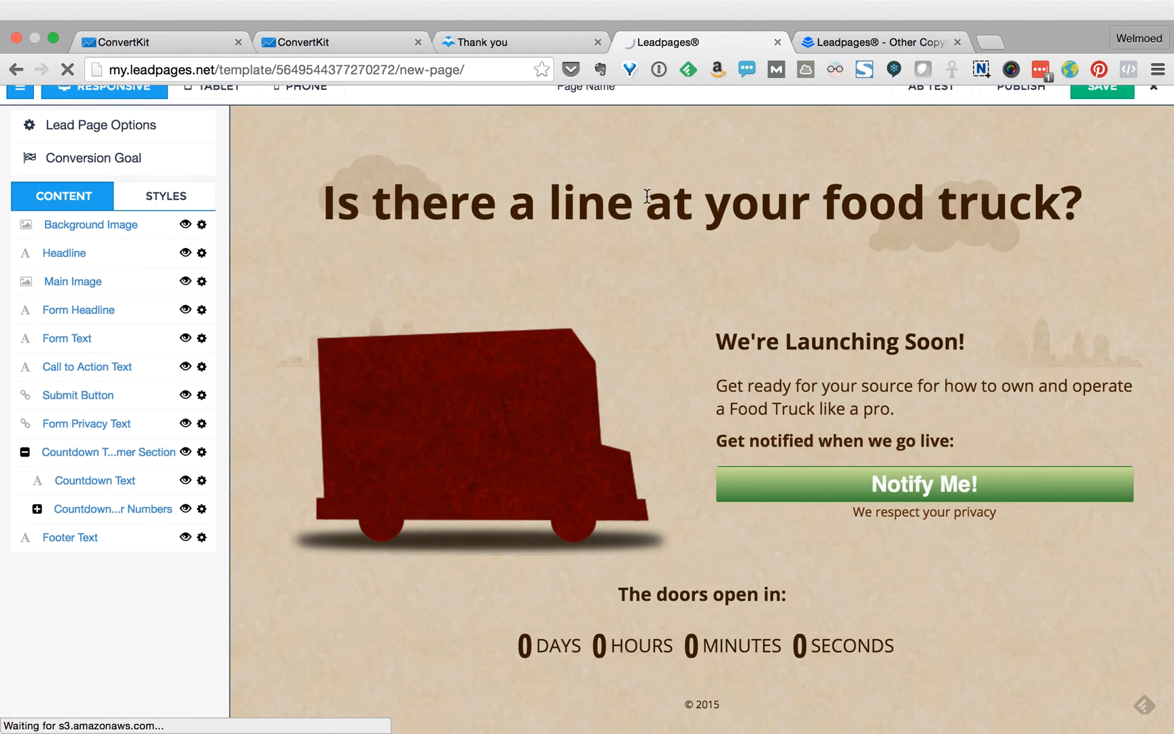
- Replace the landing page's main headline with "Get my free ebook below!"
{"action": "left_click", "coordinate": [314, 202]}
{"action": "triple_click", "coordinate": [338, 202]}
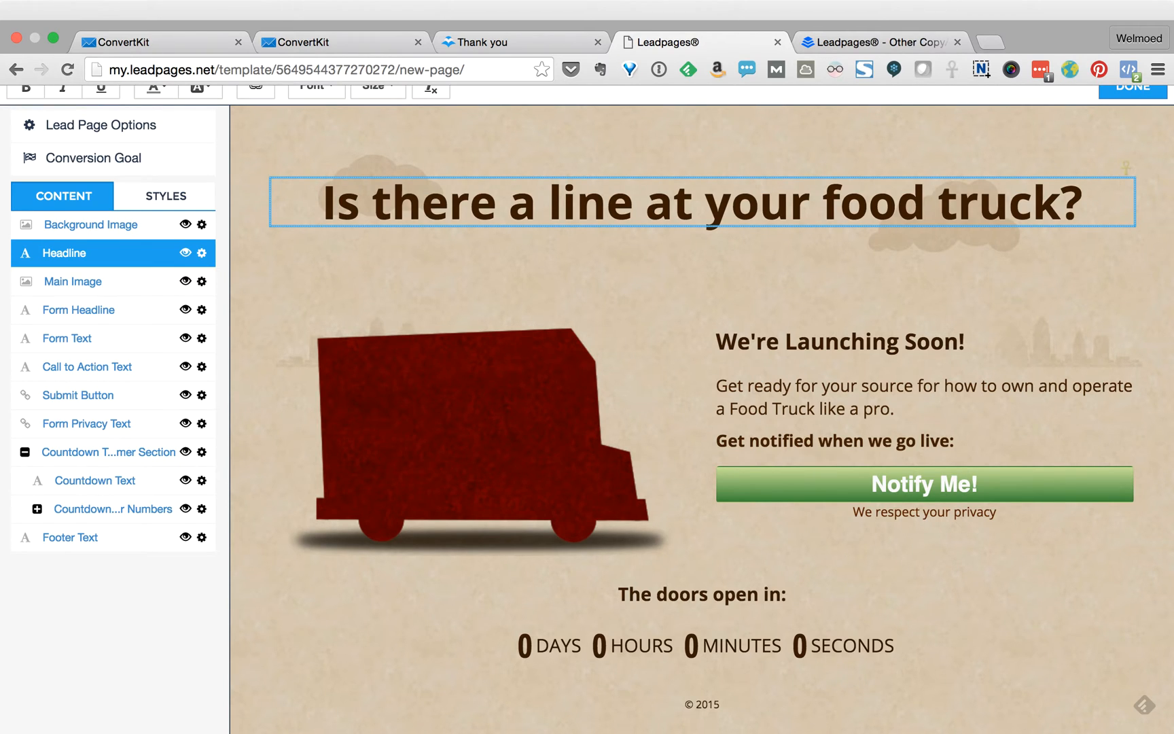
{"action": "type", "text": "Get my free ebo"}
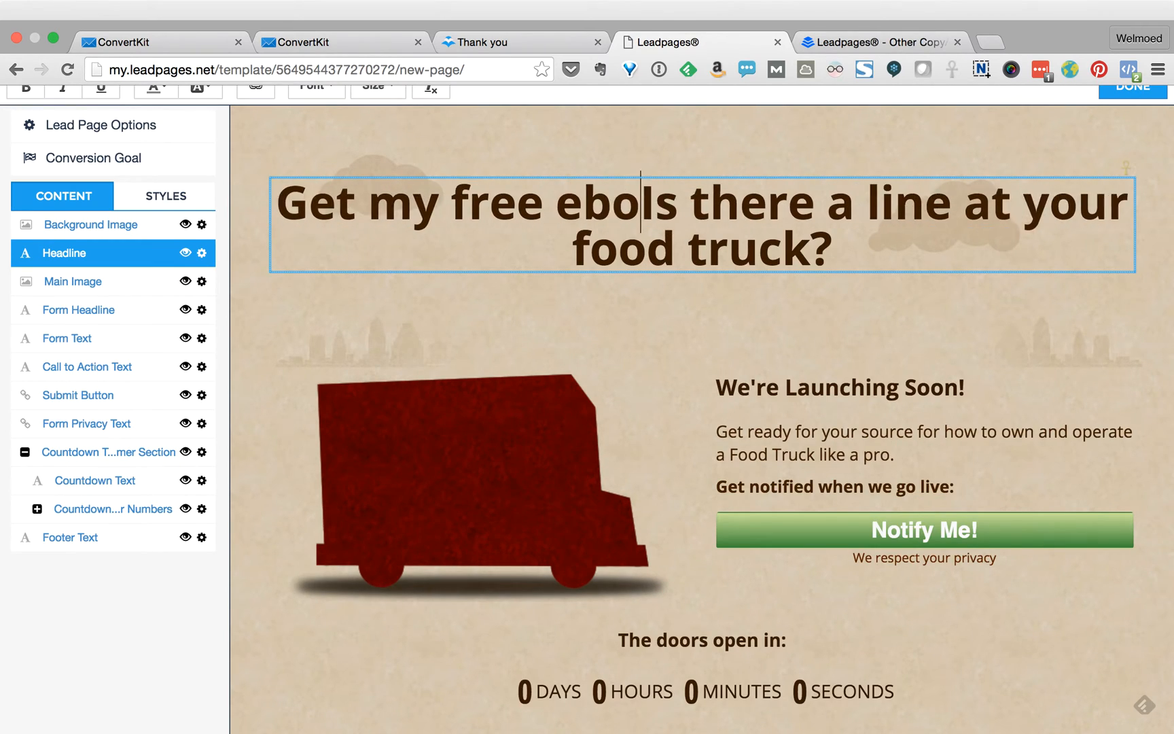
{"action": "type", "text": "ok below!"}
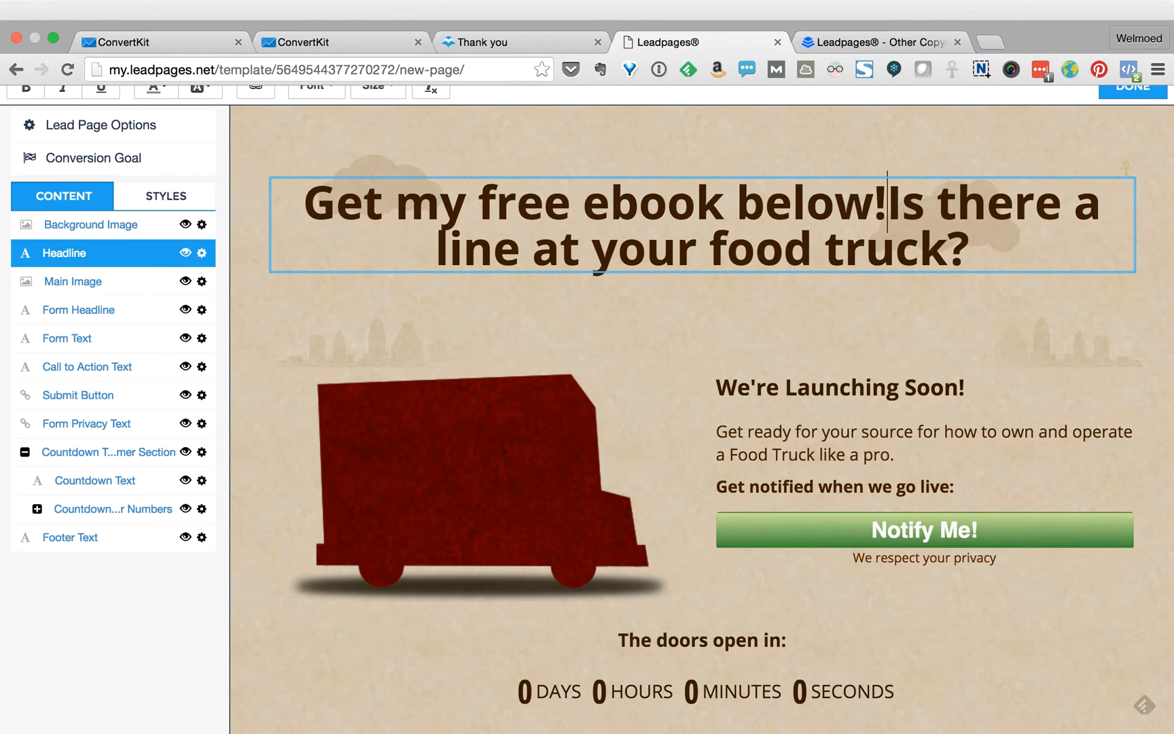
{"action": "left_click_drag", "start_coordinate": [972, 248], "coordinate": [885, 203]}
{"action": "key", "text": "BackSpace"}
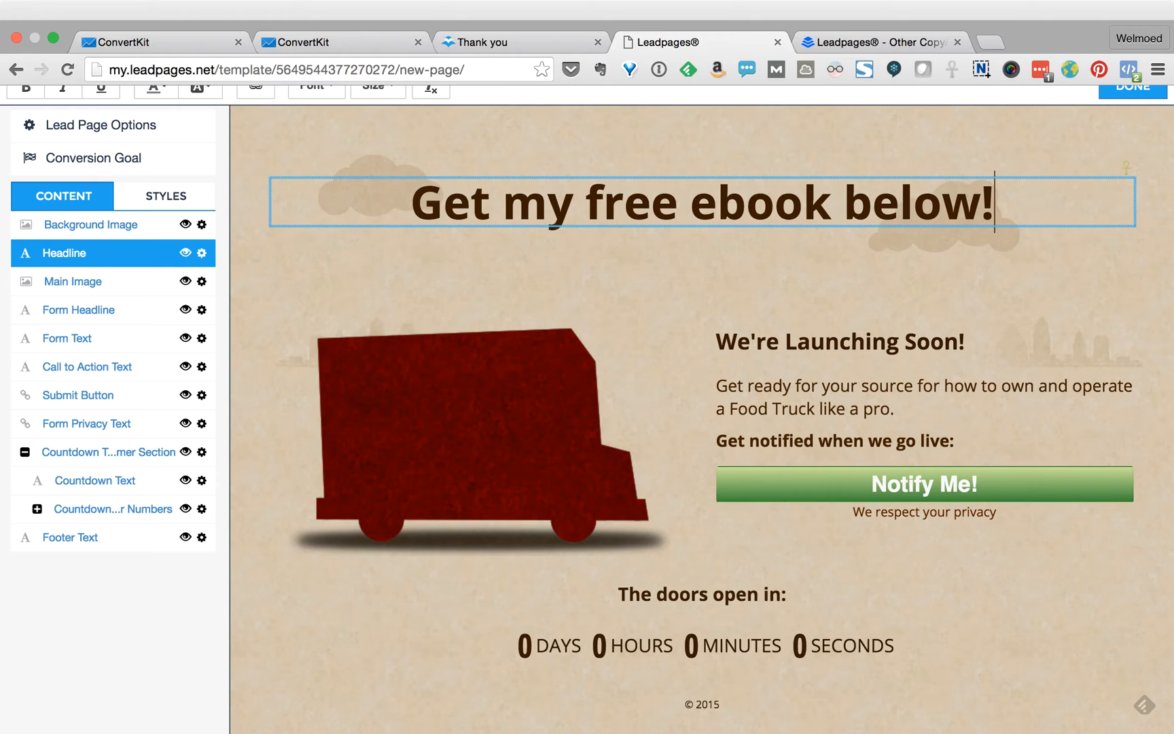
- Replace the form headline "We're Launching Soon!" with "15 tips for less work stress"
{"action": "left_click", "coordinate": [894, 341]}
{"action": "triple_click", "coordinate": [892, 343]}
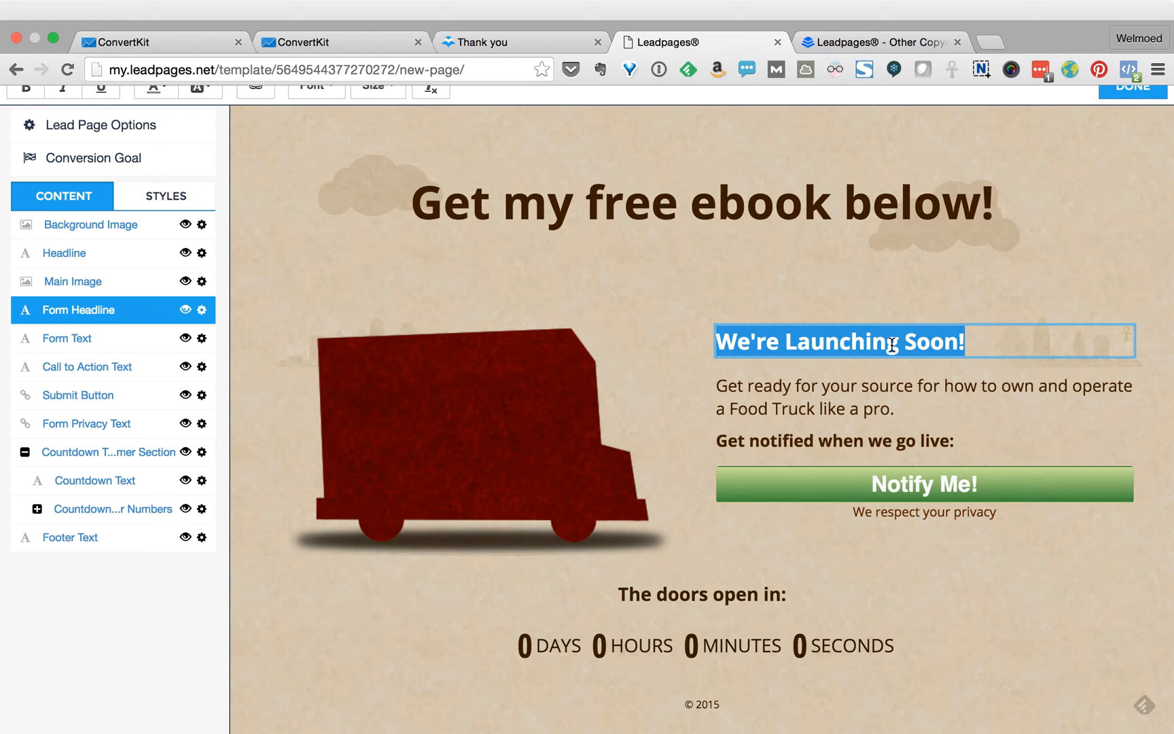
{"action": "type", "text": "15 tips for"}
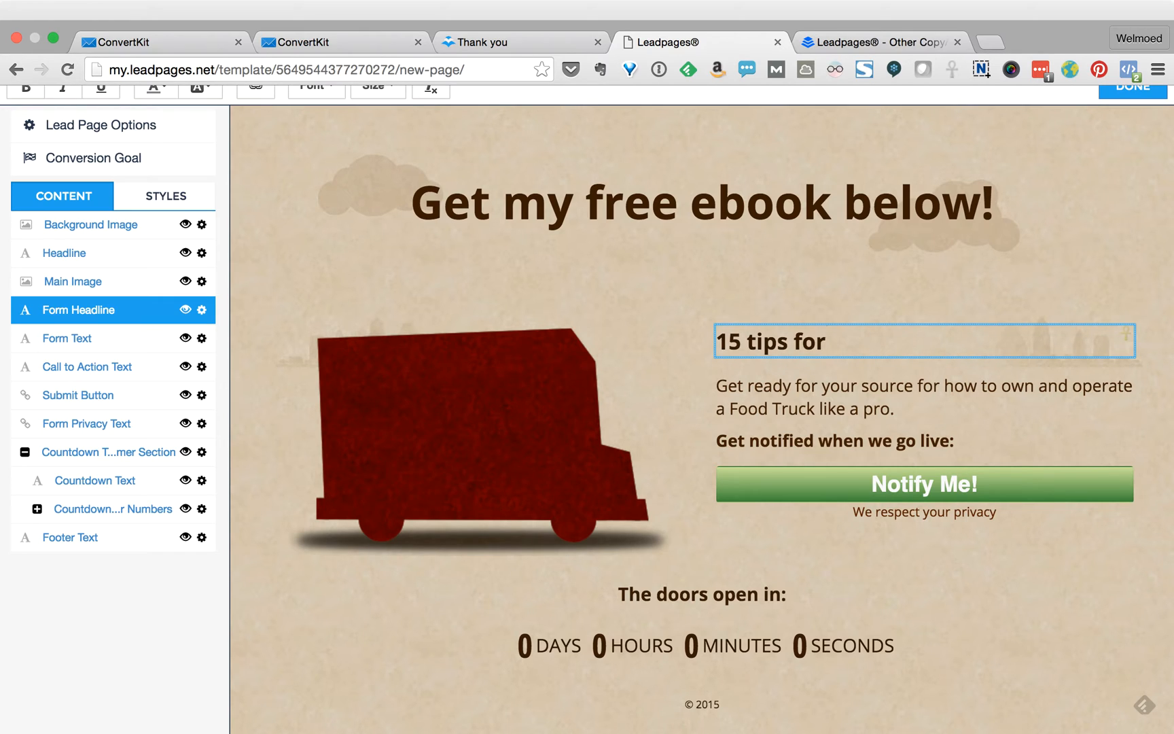
{"action": "type", "text": " less wor"}
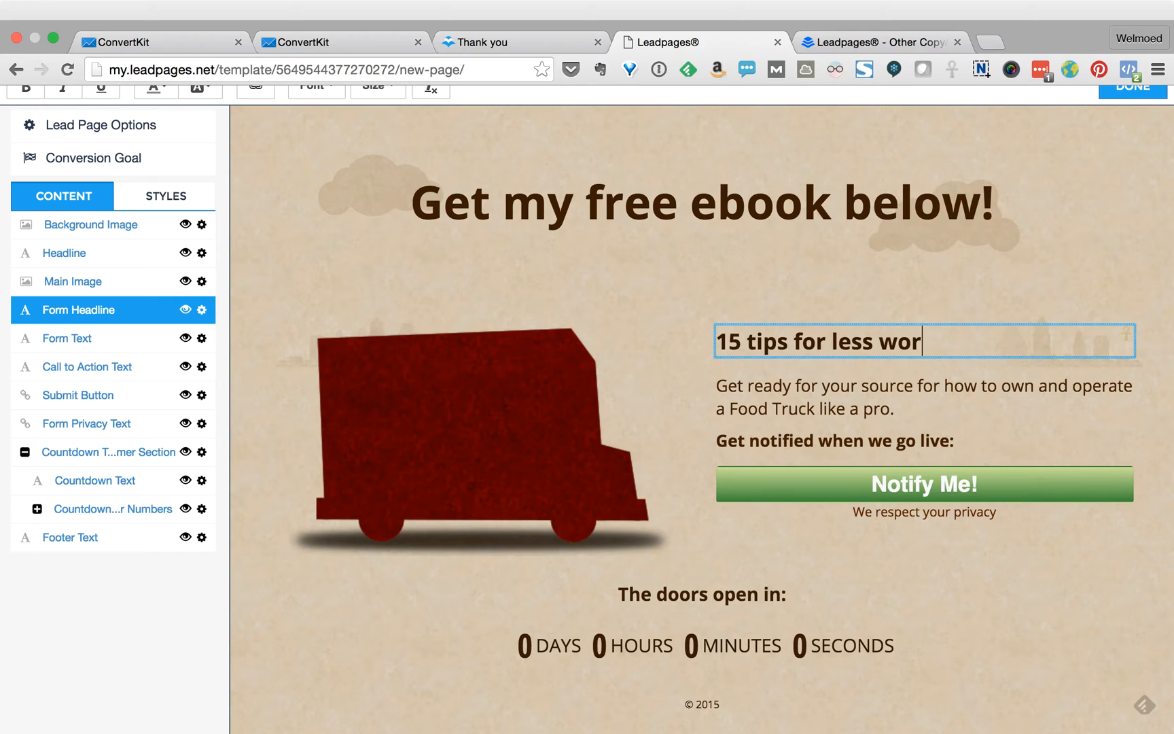
{"action": "type", "text": "k stress"}
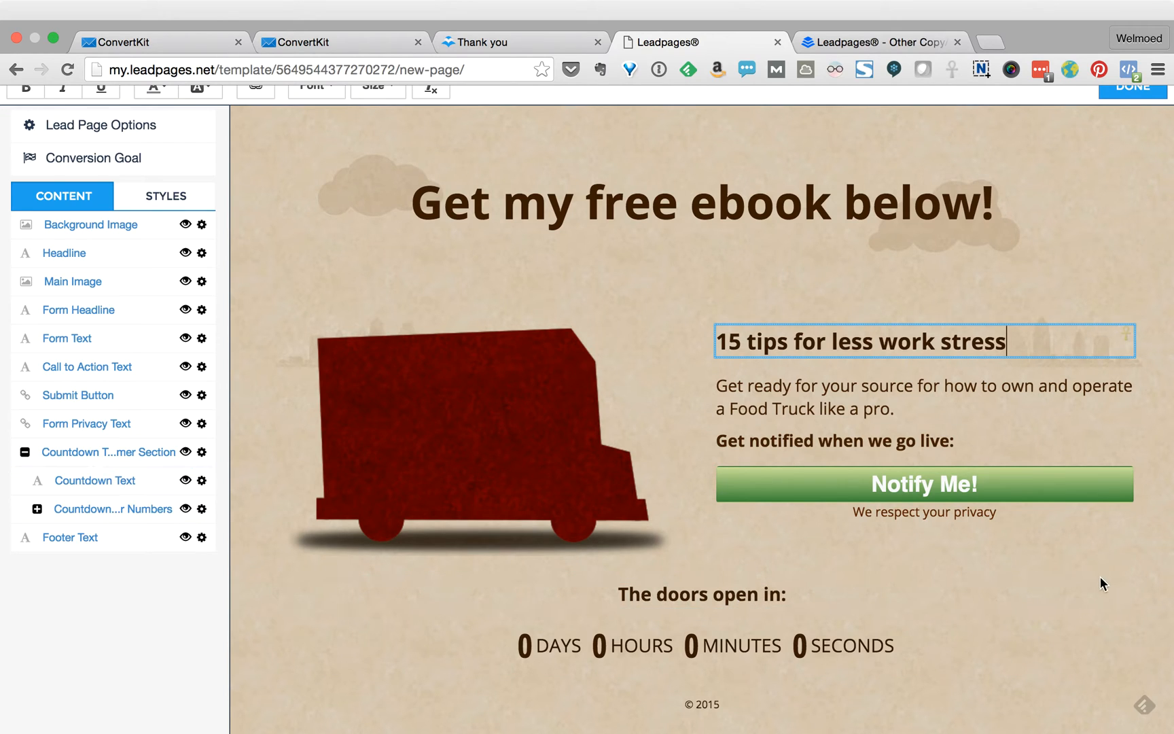
- Hide the "The doors open in:" countdown text and the whole countdown timer section
{"action": "left_click", "coordinate": [937, 586]}
{"action": "left_click", "coordinate": [1109, 590]}
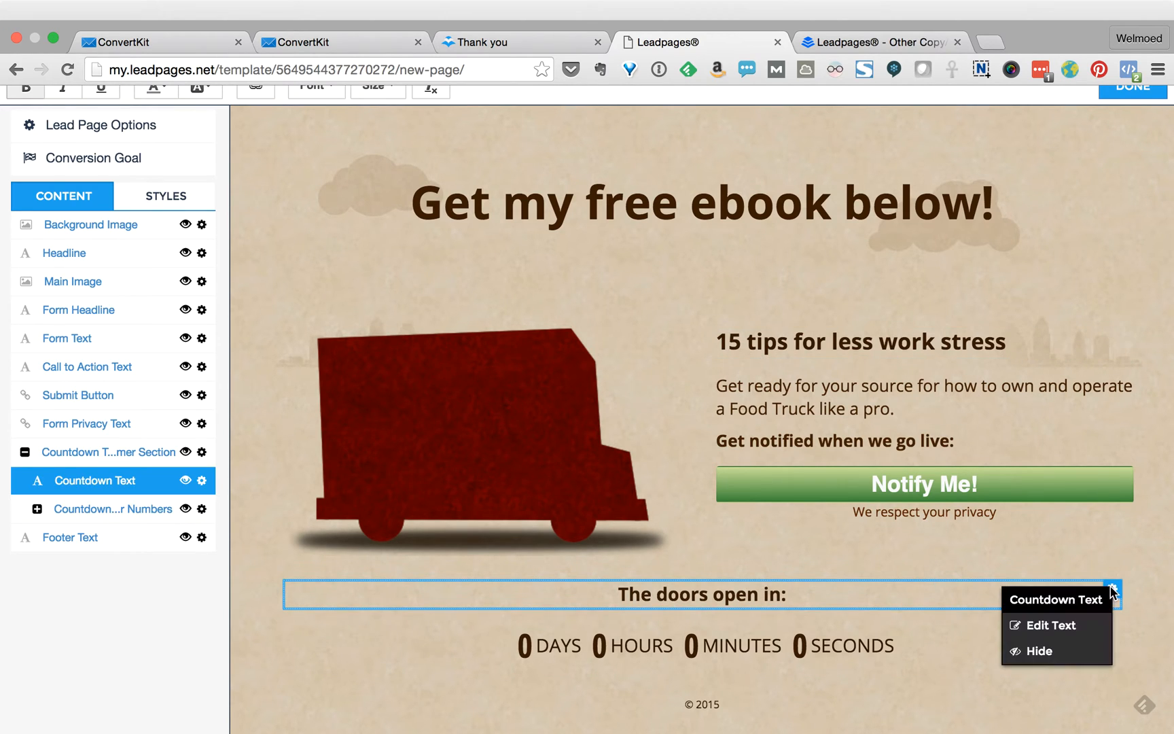
{"action": "left_click", "coordinate": [1062, 654]}
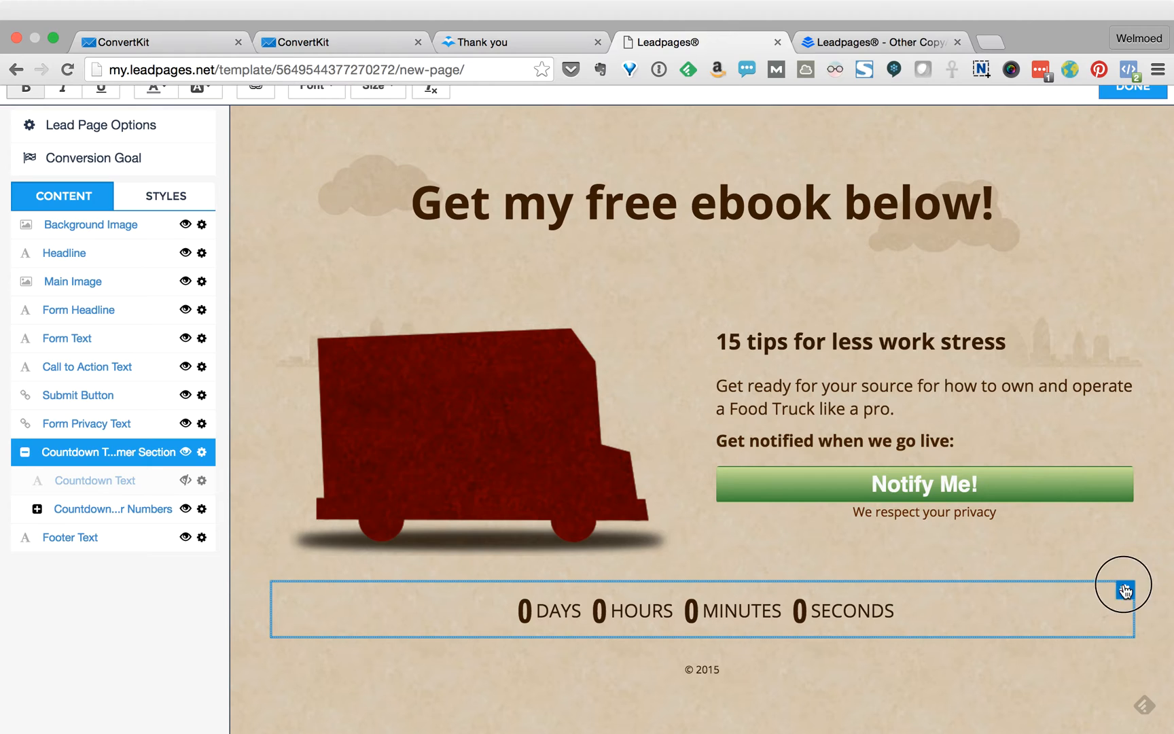
{"action": "left_click", "coordinate": [1125, 591]}
{"action": "left_click", "coordinate": [1080, 630]}
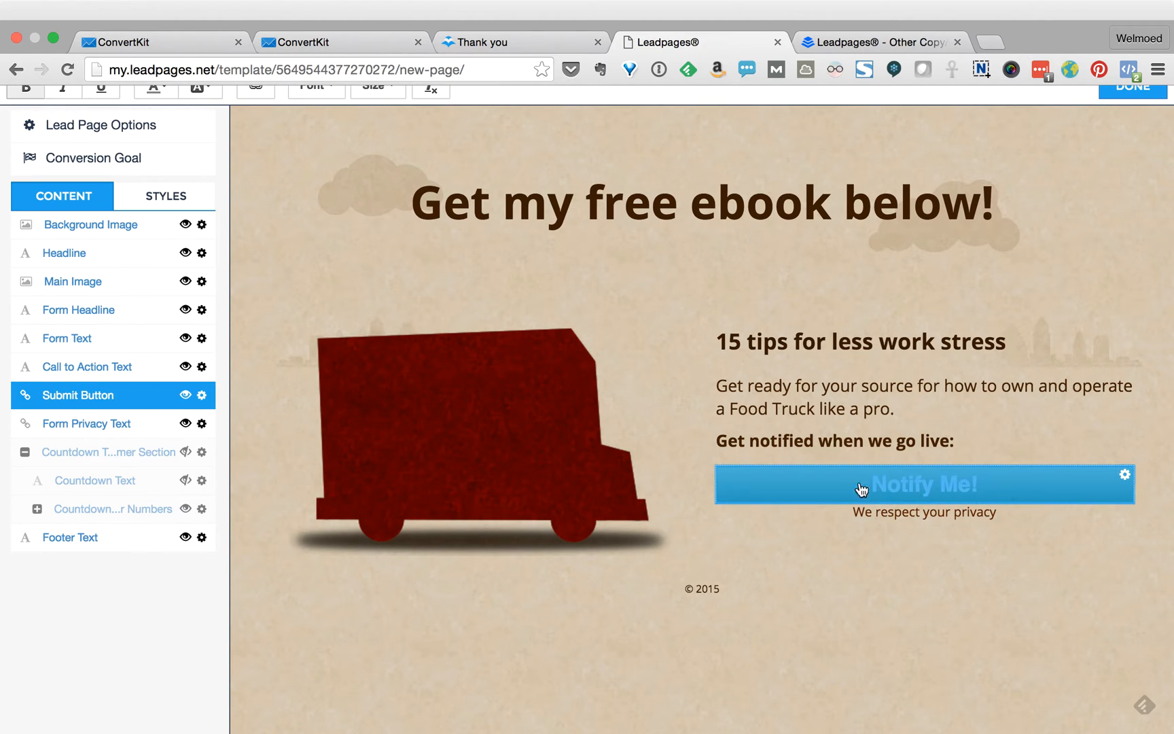
{"action": "left_click", "coordinate": [939, 486]}
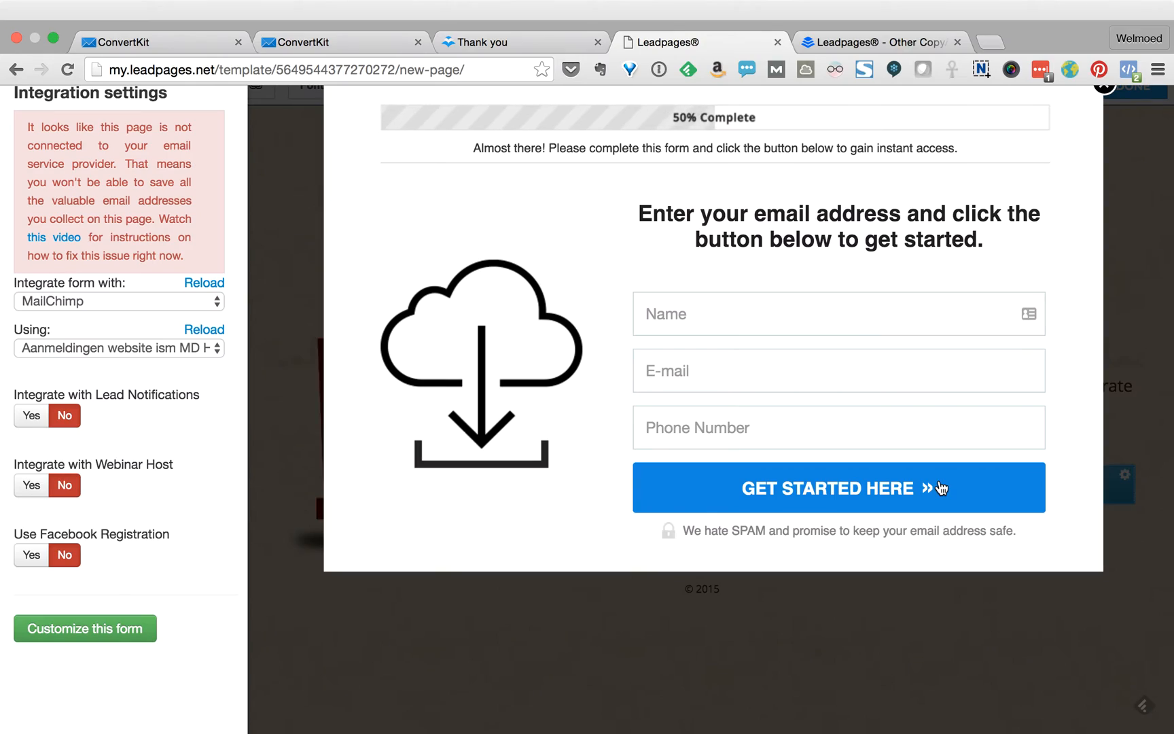
{"action": "left_click", "coordinate": [1105, 85]}
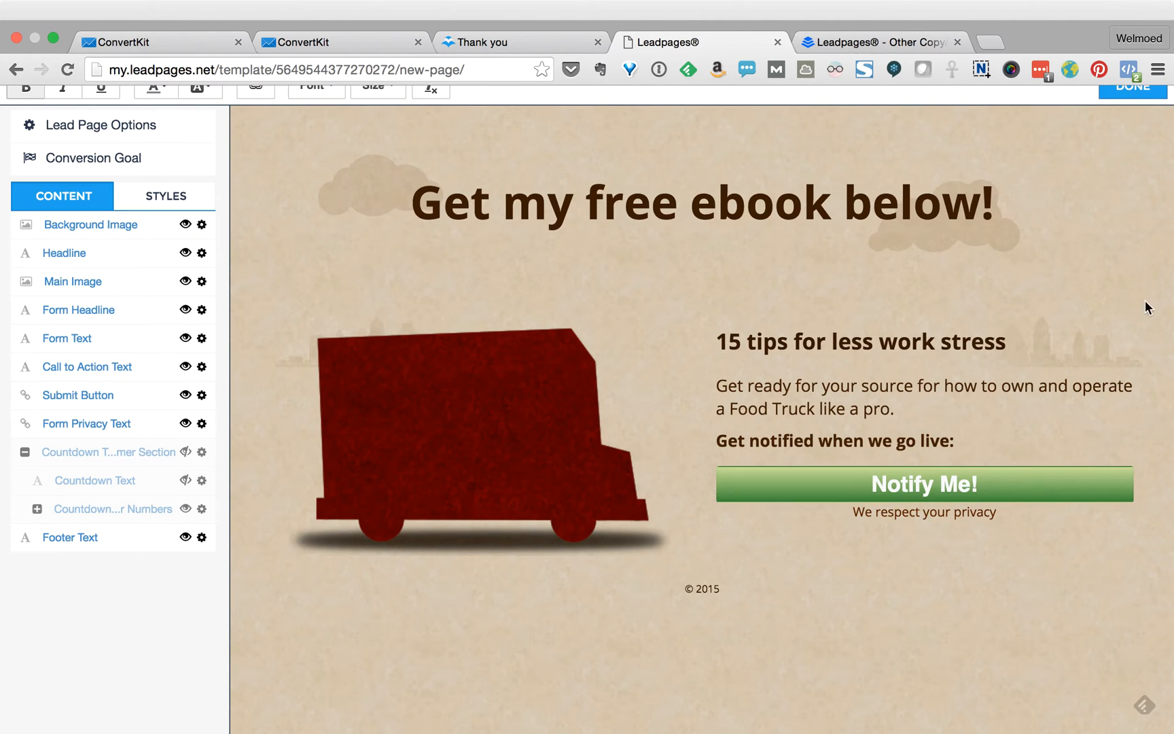
{"action": "mouse_move", "coordinate": [1126, 480]}
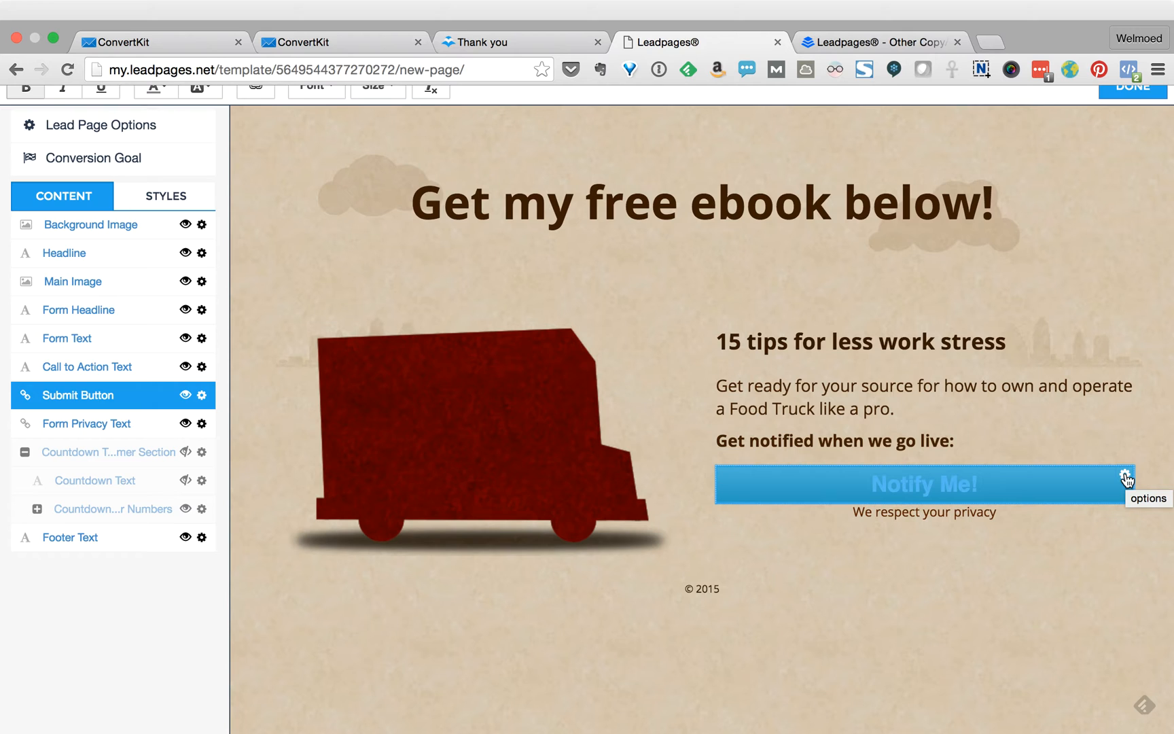
{"action": "left_click", "coordinate": [1040, 488]}
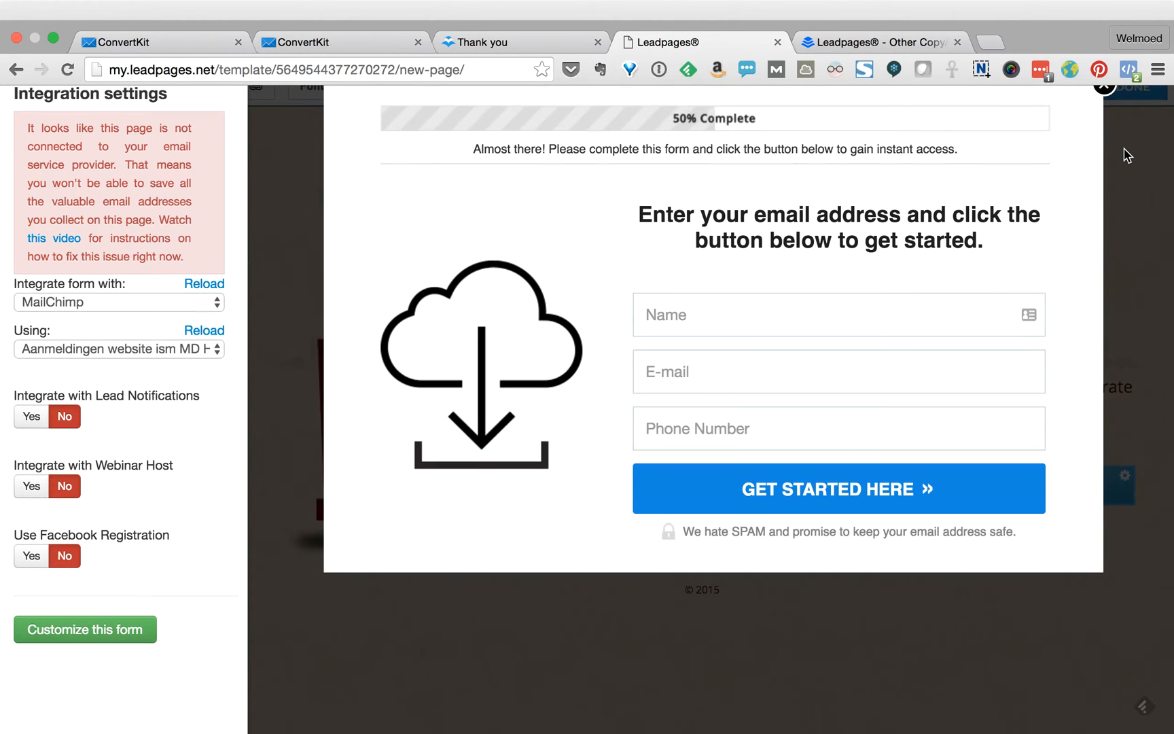
{"action": "left_click", "coordinate": [1104, 87]}
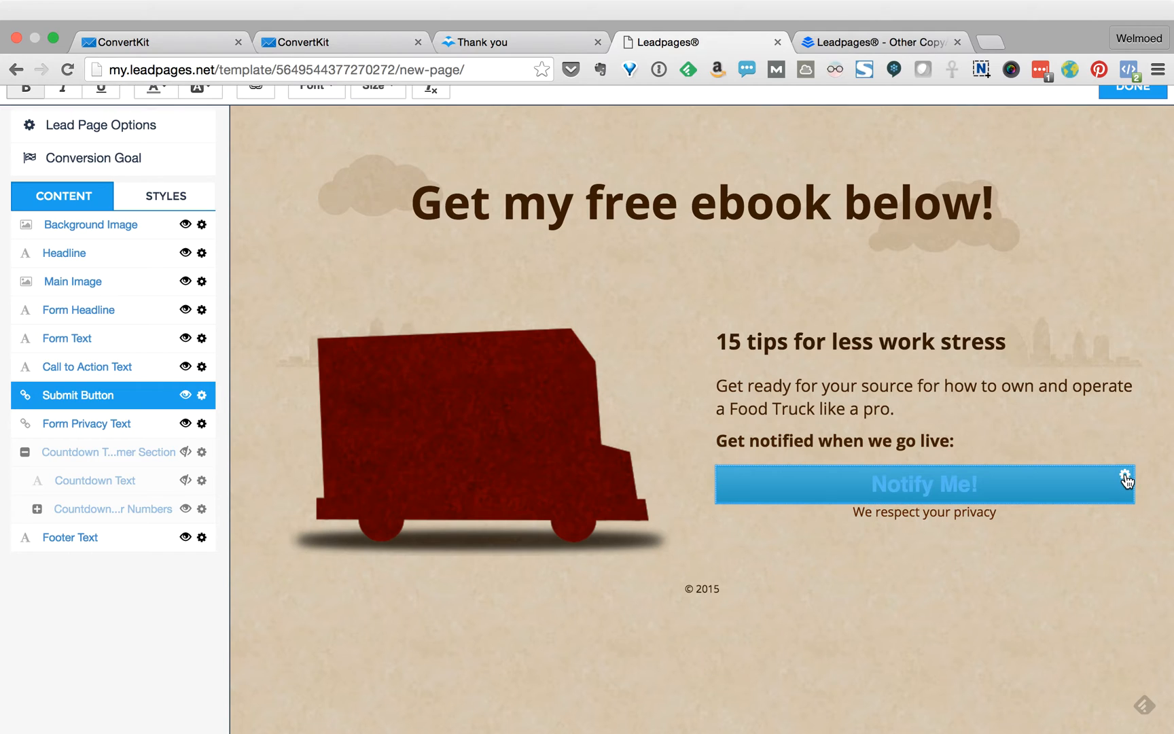
- Change the submit button's text to "Send me my free ebook please!" in its link options
{"action": "left_click", "coordinate": [1126, 475]}
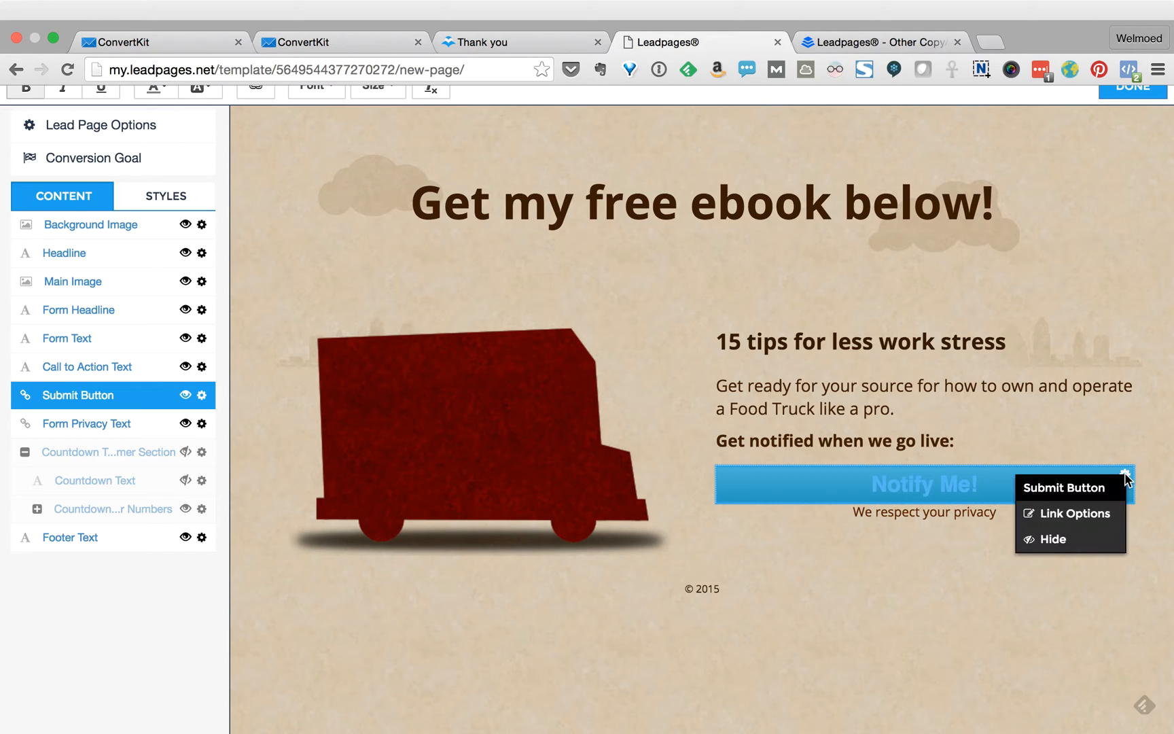
{"action": "left_click", "coordinate": [1064, 516]}
{"action": "left_click", "coordinate": [582, 224]}
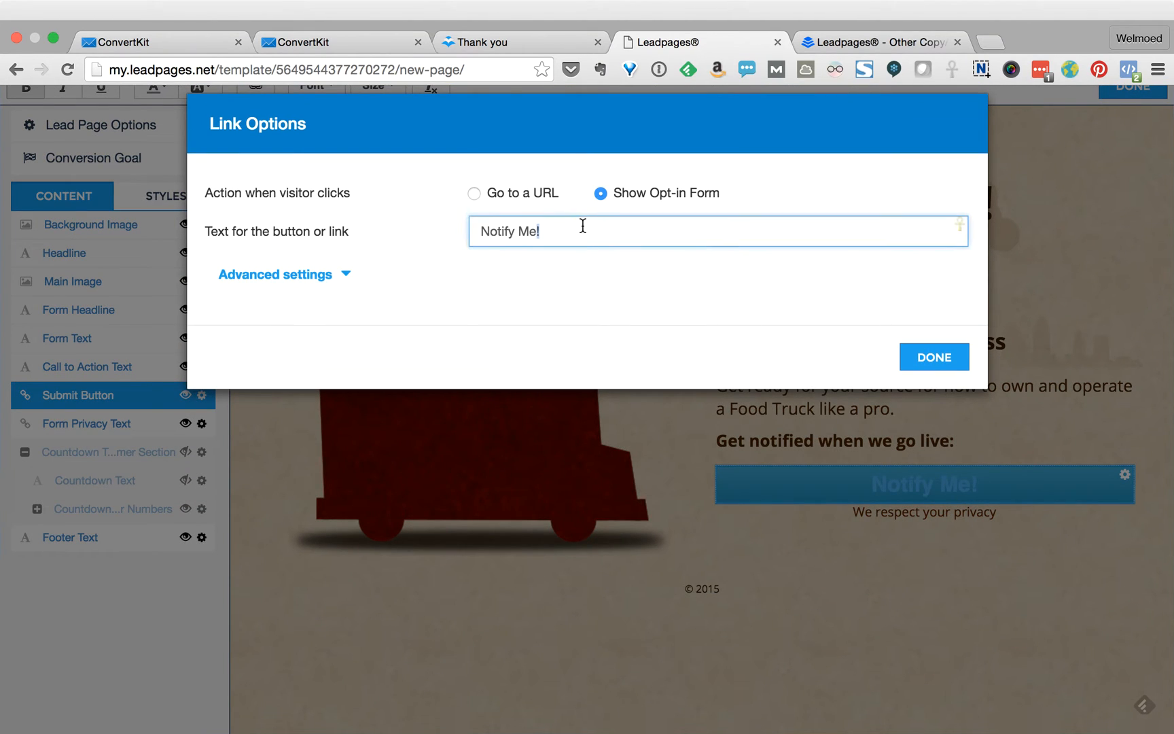
{"action": "triple_click", "coordinate": [582, 226]}
{"action": "type", "text": "Se"}
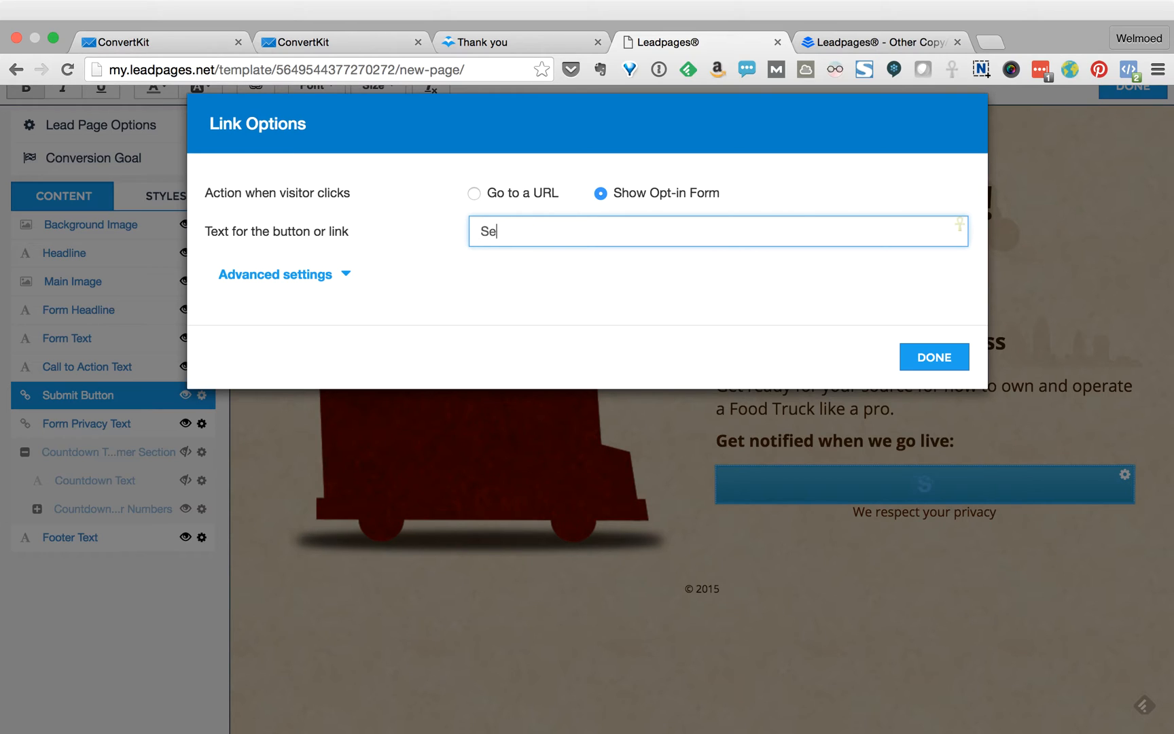
{"action": "type", "text": "nd me my free ebook please!"}
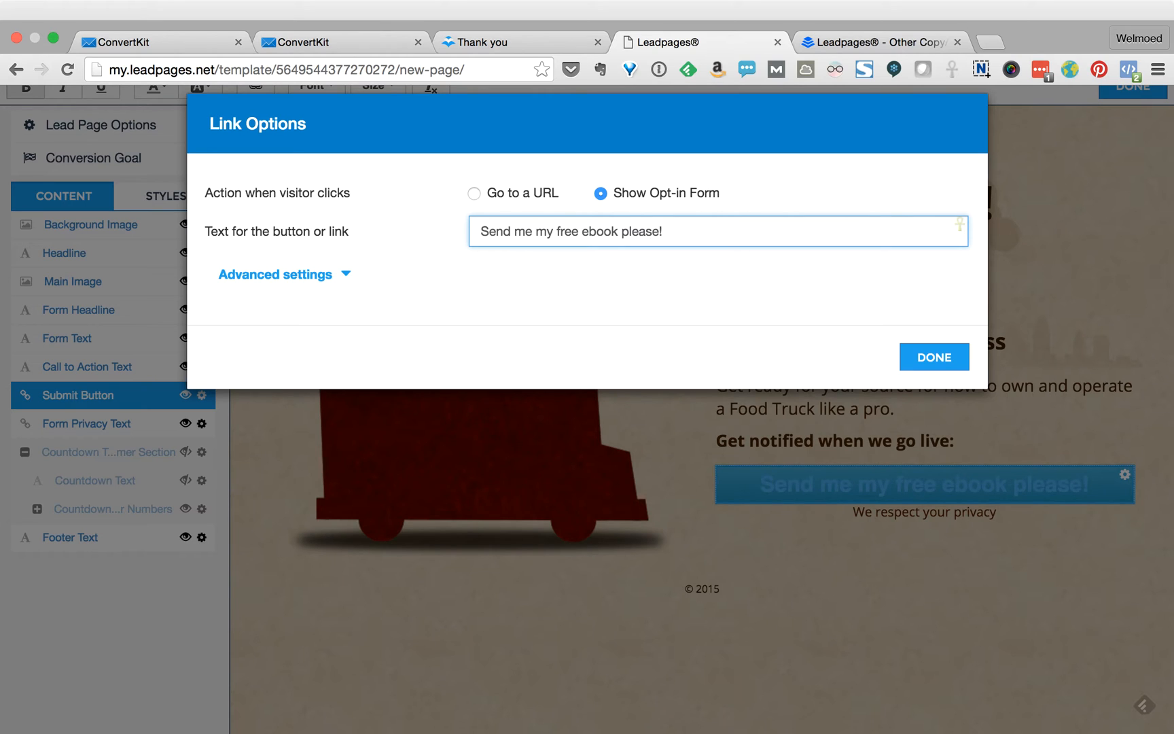
{"action": "left_click", "coordinate": [934, 357]}
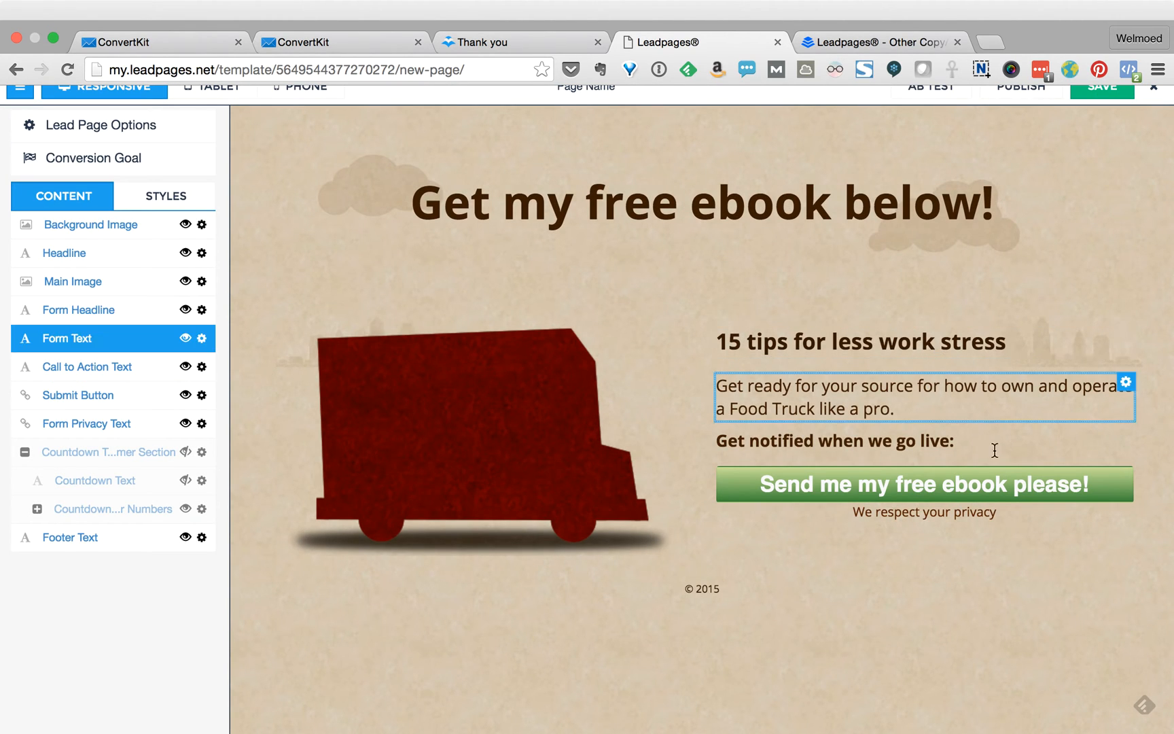
- Open the submit button's opt-in form and set its integration to Other for pasting HTML code
{"action": "left_click", "coordinate": [1004, 495]}
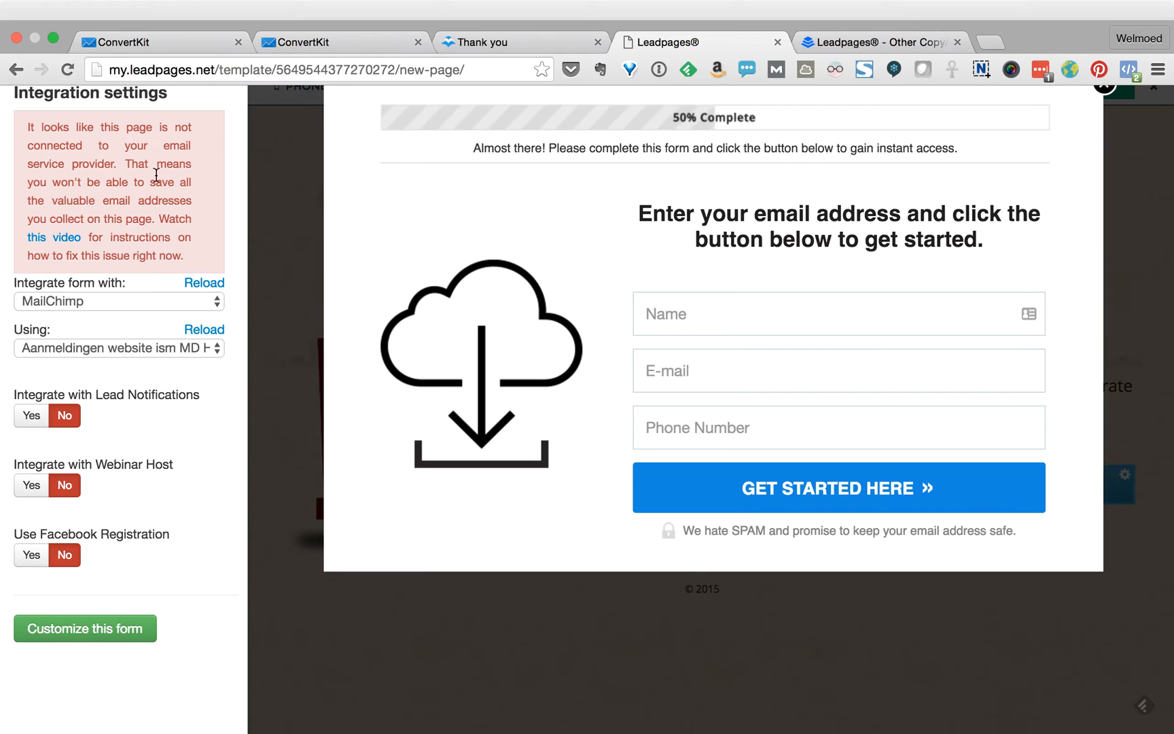
{"action": "left_click", "coordinate": [114, 302]}
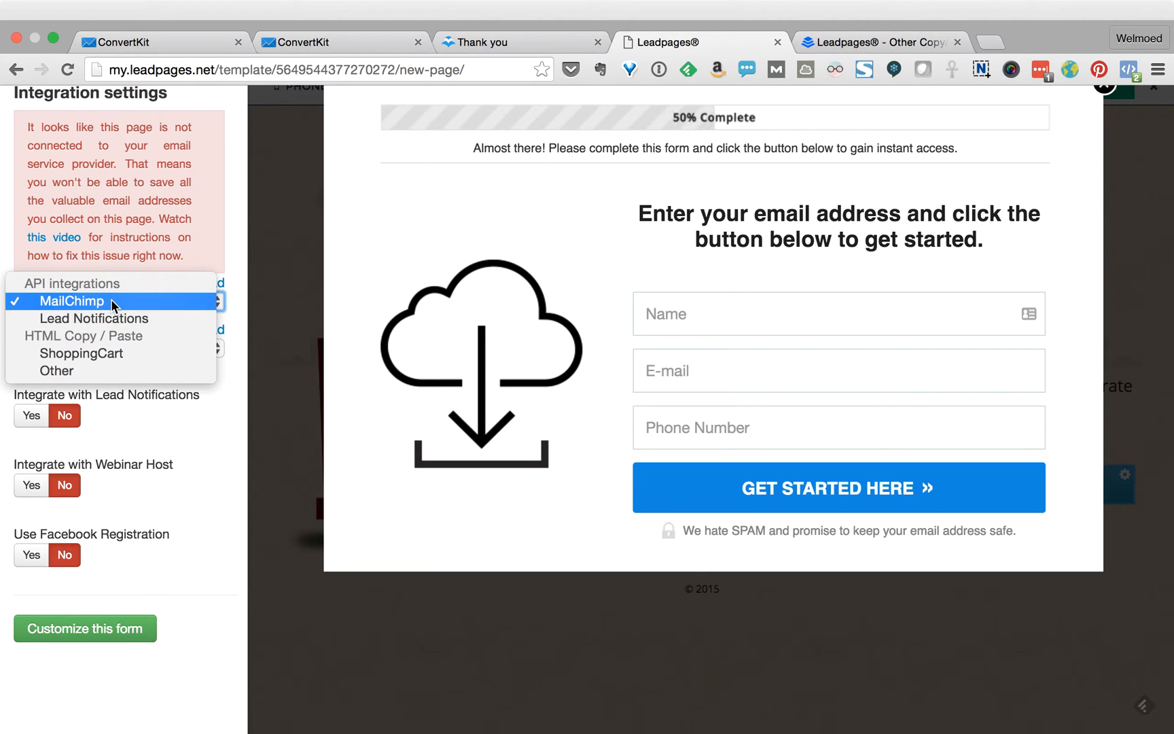
{"action": "left_click", "coordinate": [108, 371]}
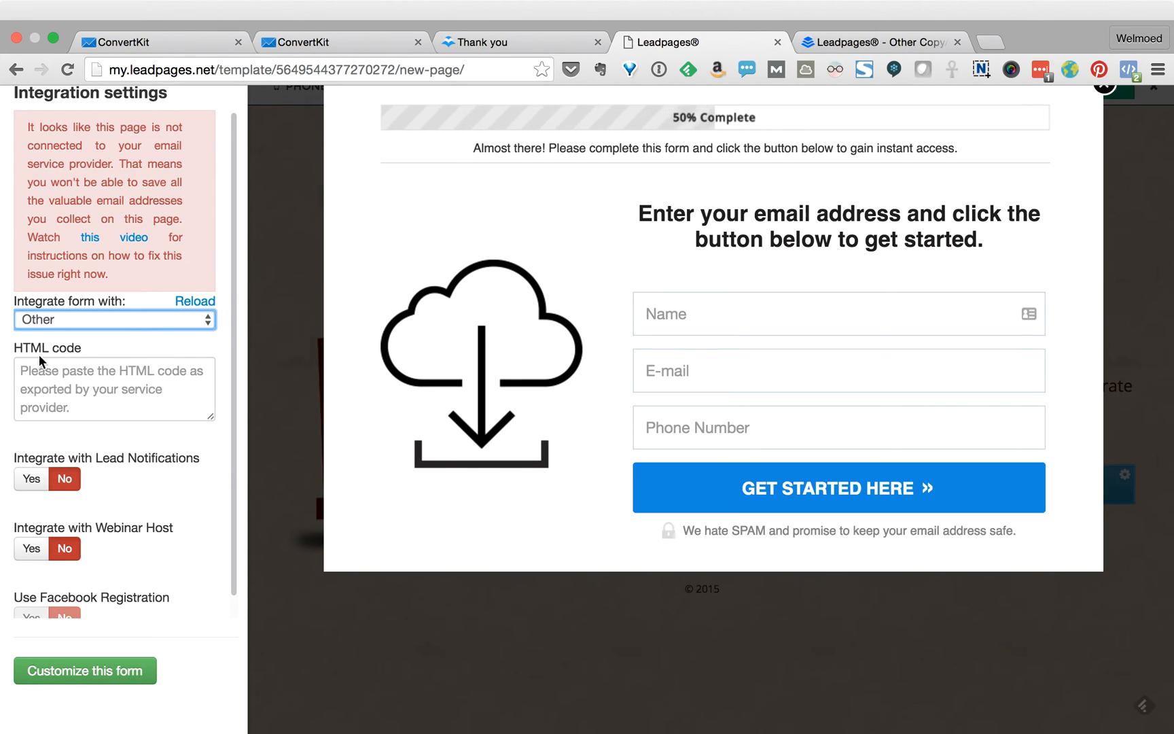
{"action": "left_click", "coordinate": [86, 387]}
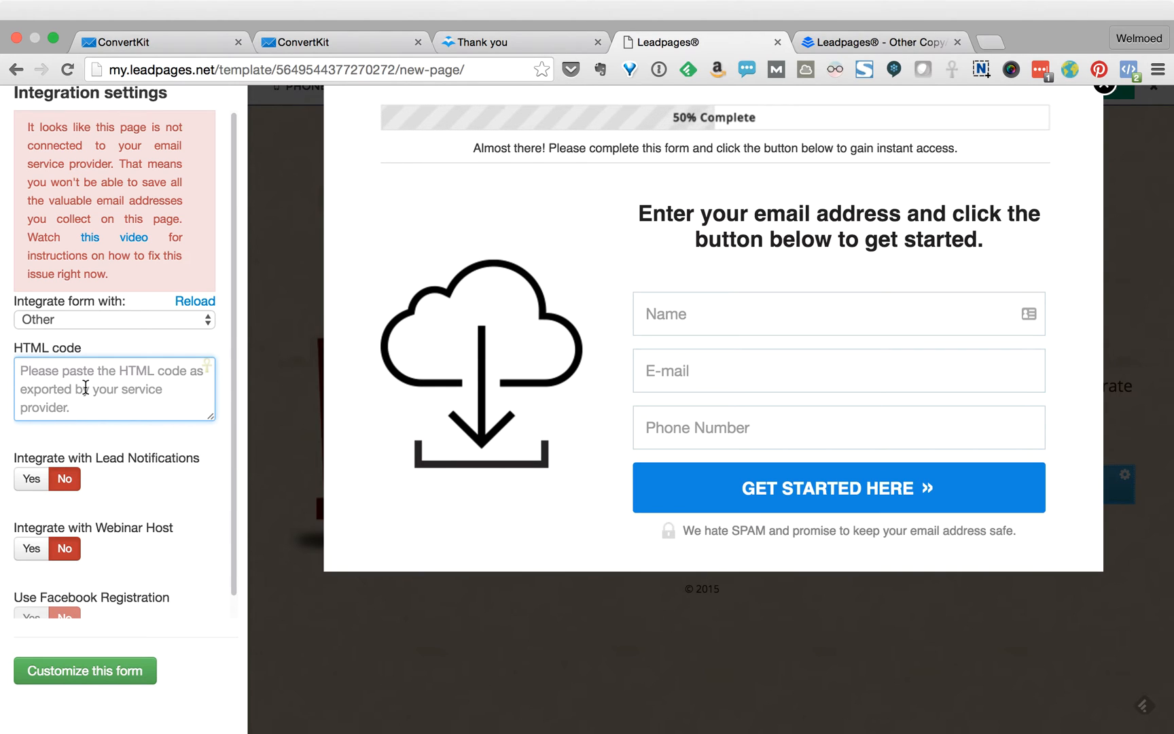
- Switch to ConvertKit and copy the raw HTML embed code of Demo form 3
{"action": "left_click", "coordinate": [197, 42]}
{"action": "left_click", "coordinate": [305, 43]}
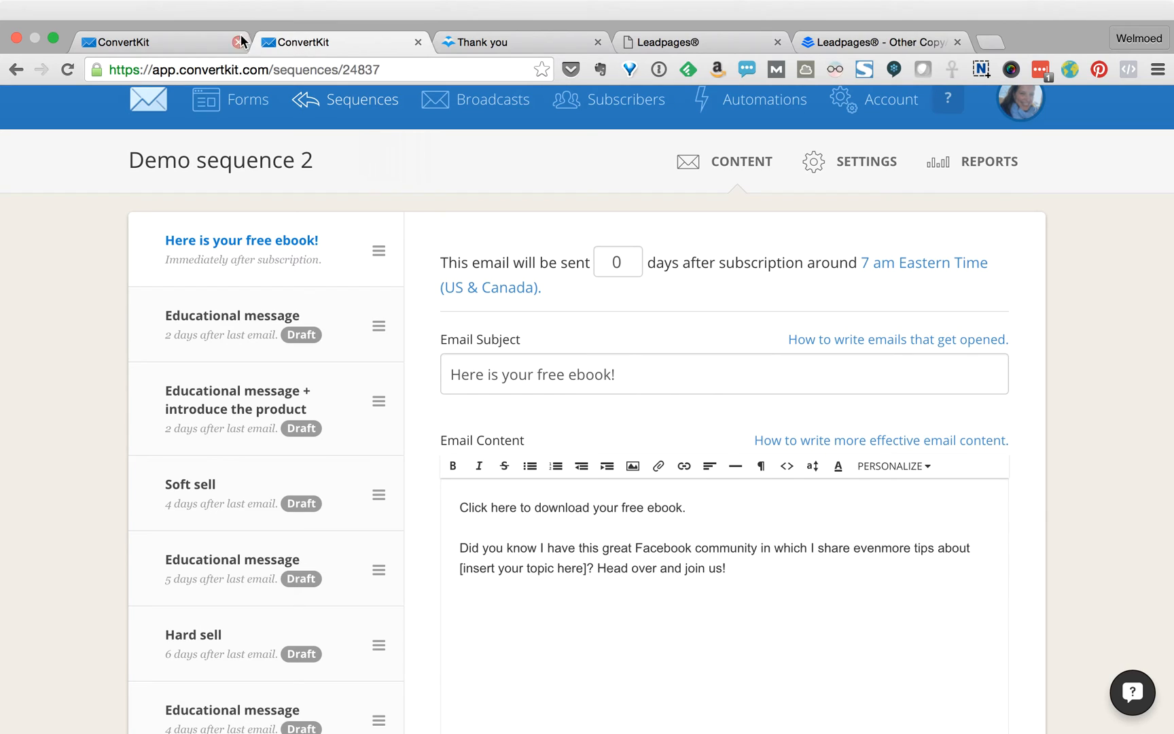
{"action": "left_click", "coordinate": [200, 42]}
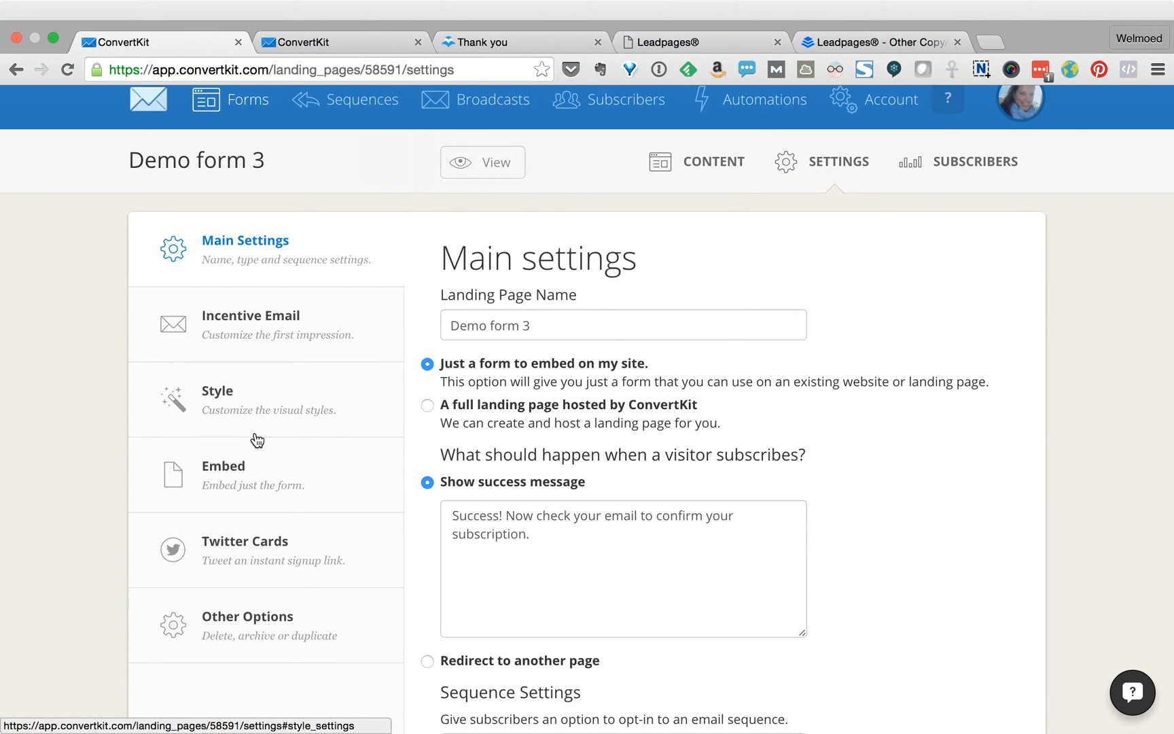
{"action": "left_click", "coordinate": [267, 472]}
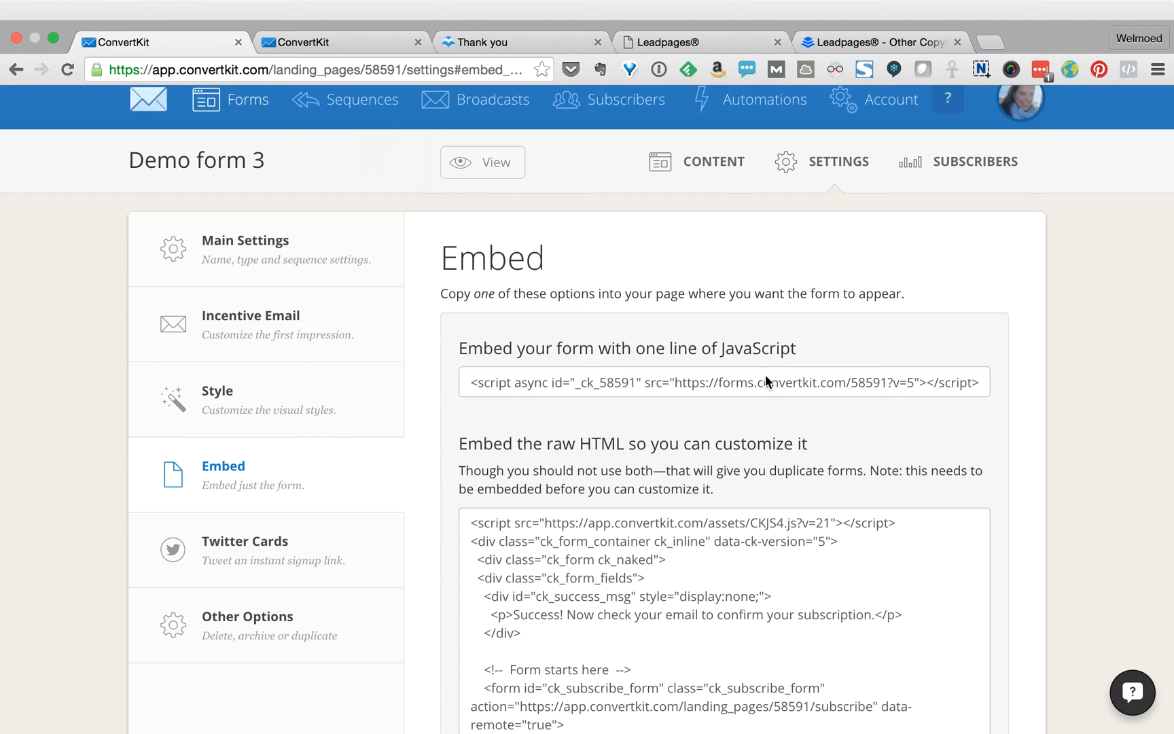
{"action": "scroll", "coordinate": [639, 549], "scroll_direction": "down", "scroll_amount": 10}
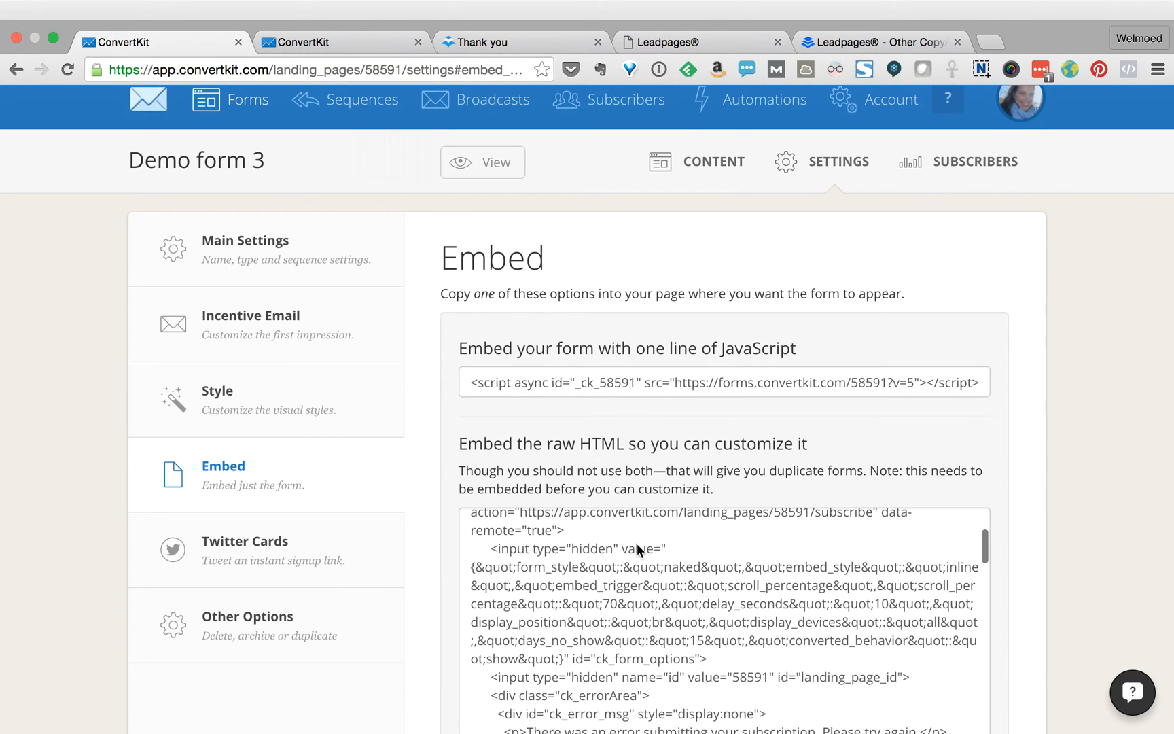
{"action": "scroll", "coordinate": [639, 549], "scroll_direction": "up", "scroll_amount": 4}
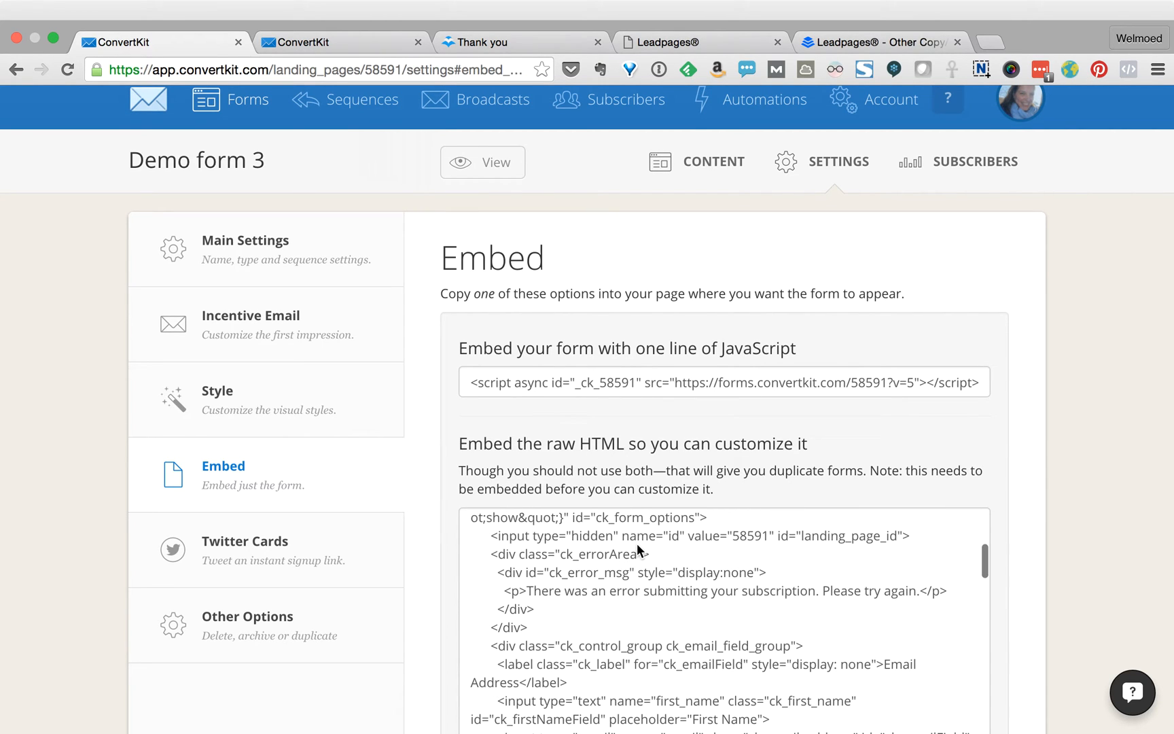
{"action": "left_click", "coordinate": [639, 550]}
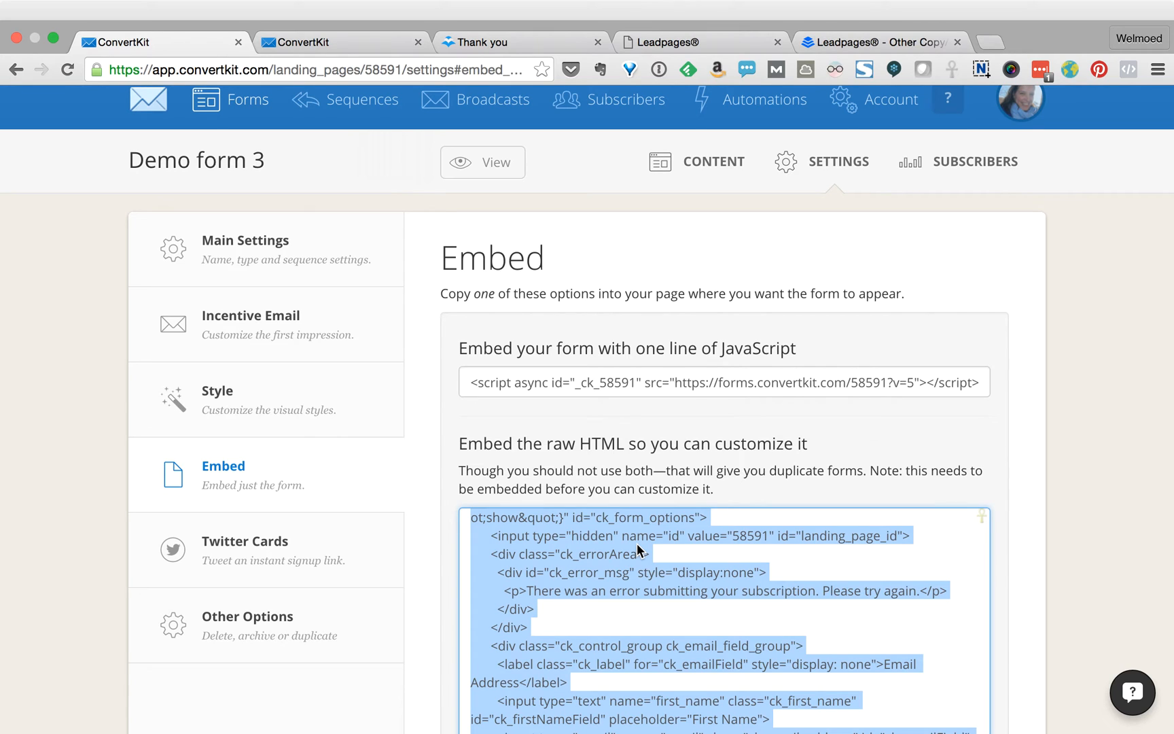
{"action": "right_click", "coordinate": [592, 544]}
{"action": "left_click", "coordinate": [643, 481]}
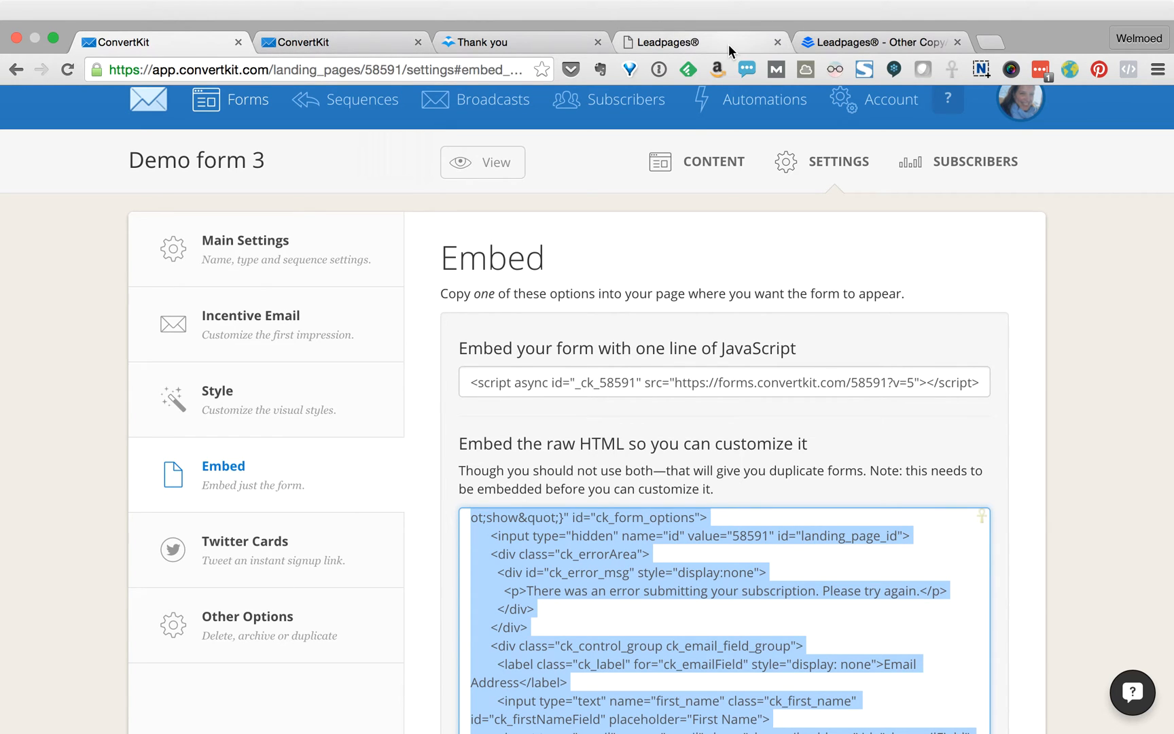
- Return to the Leadpages editor and paste the copied ConvertKit embed code as the opt-in form's HTML code
{"action": "left_click", "coordinate": [835, 41]}
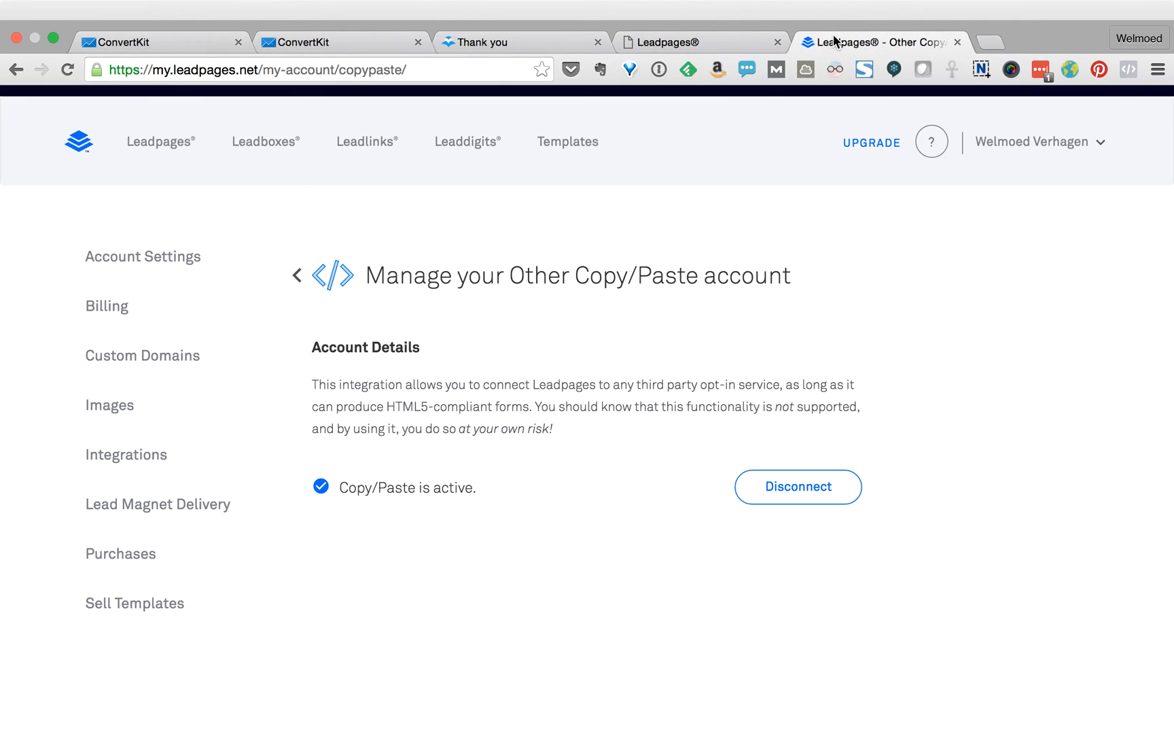
{"action": "left_click", "coordinate": [720, 42]}
{"action": "left_click", "coordinate": [115, 368]}
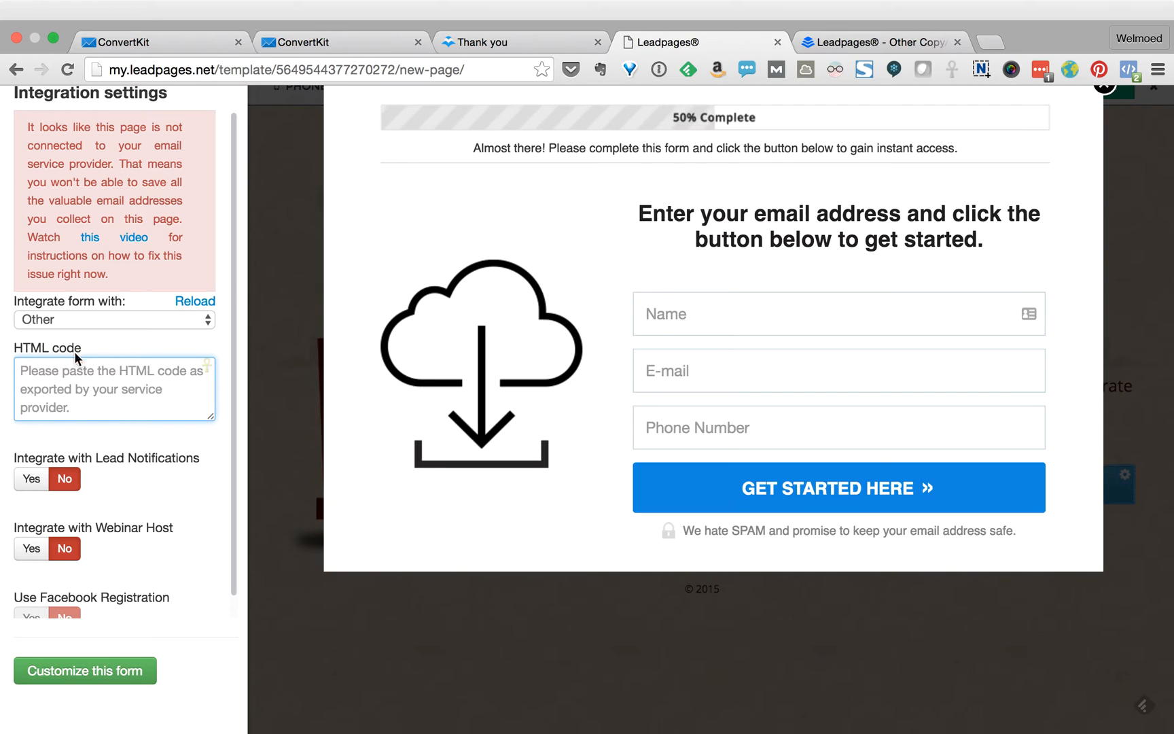
{"action": "right_click", "coordinate": [86, 394]}
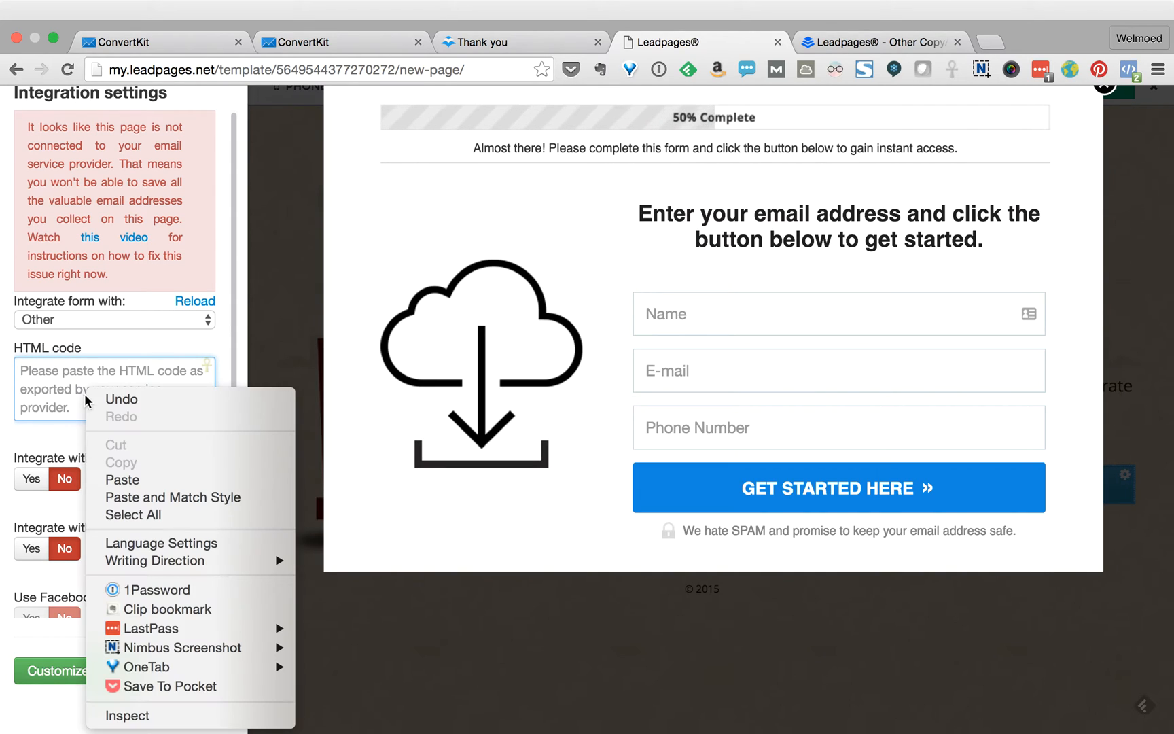
{"action": "left_click", "coordinate": [127, 480]}
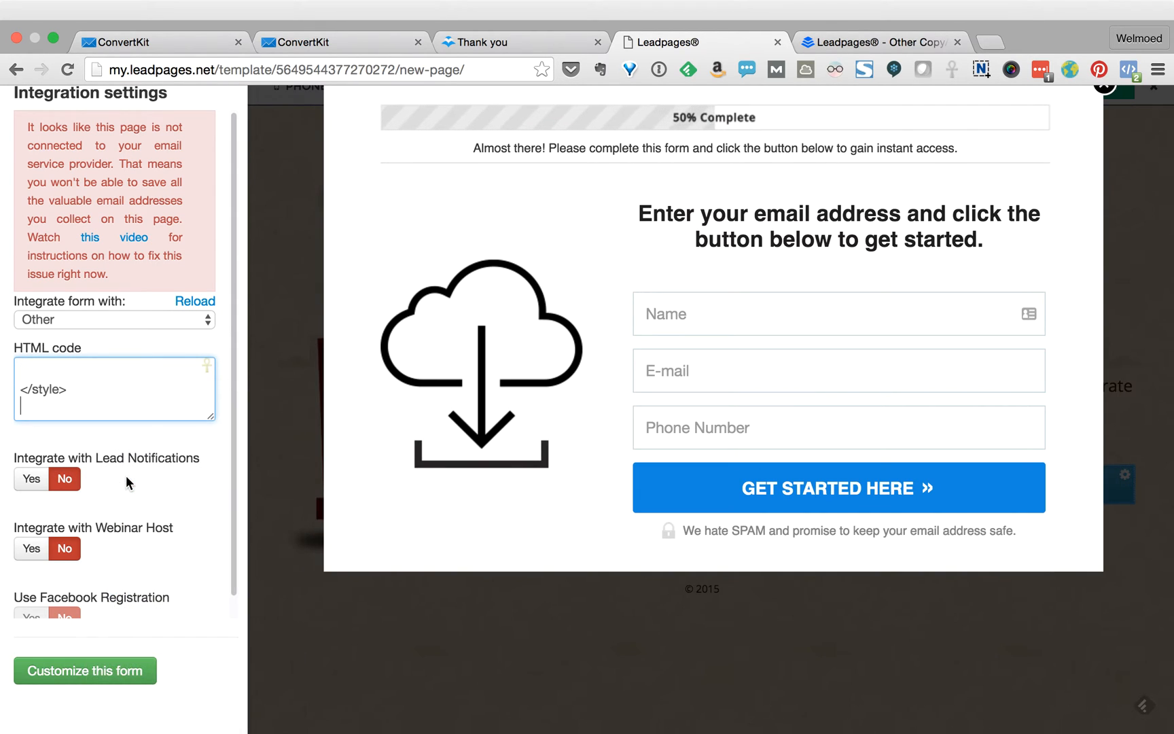
{"action": "scroll", "coordinate": [145, 391], "scroll_direction": "up", "scroll_amount": 1}
{"action": "scroll", "coordinate": [148, 394], "scroll_direction": "up", "scroll_amount": 10}
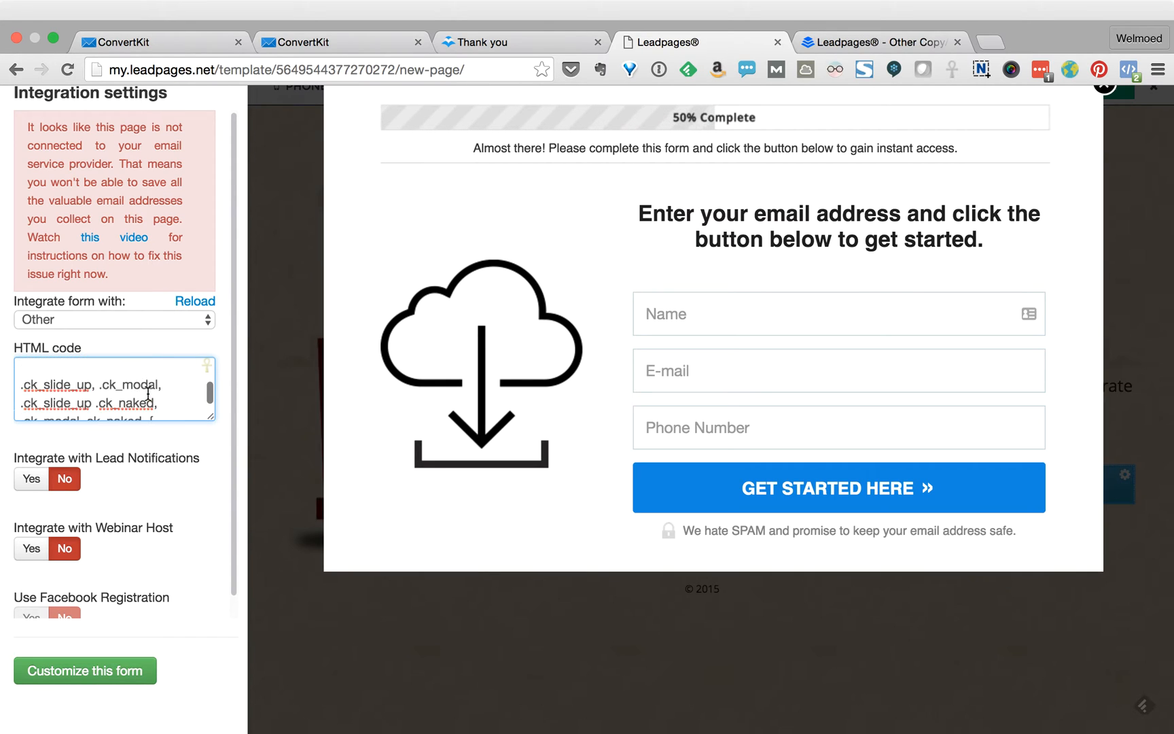
{"action": "scroll", "coordinate": [148, 394], "scroll_direction": "up", "scroll_amount": 6}
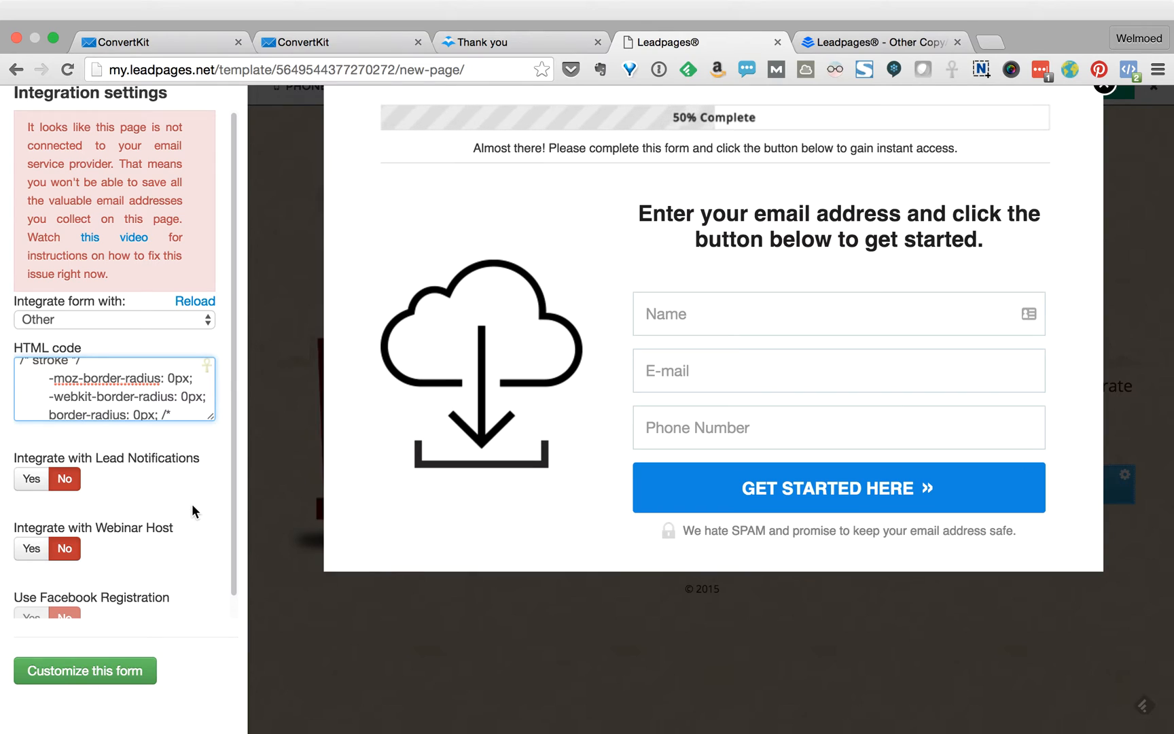
{"action": "scroll", "coordinate": [193, 508], "scroll_direction": "down", "scroll_amount": 1}
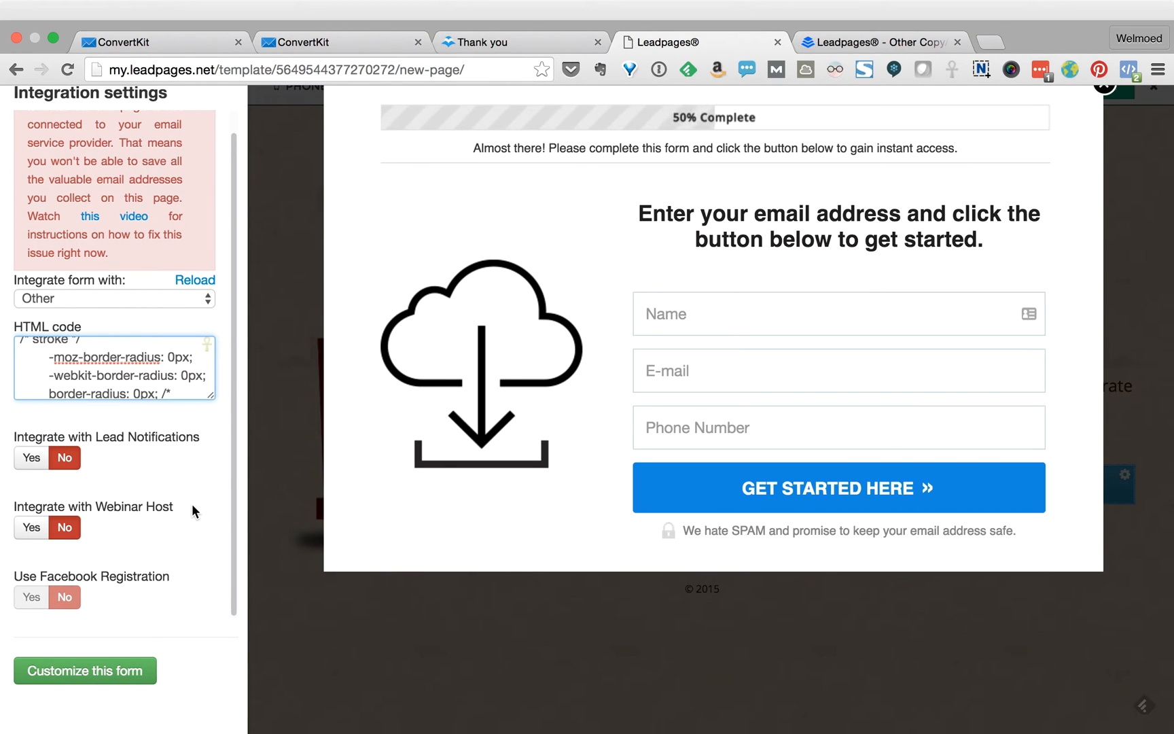
- Proceed from the integration settings to customizing the opt-in form with the pasted ConvertKit code
{"action": "left_click", "coordinate": [106, 671]}
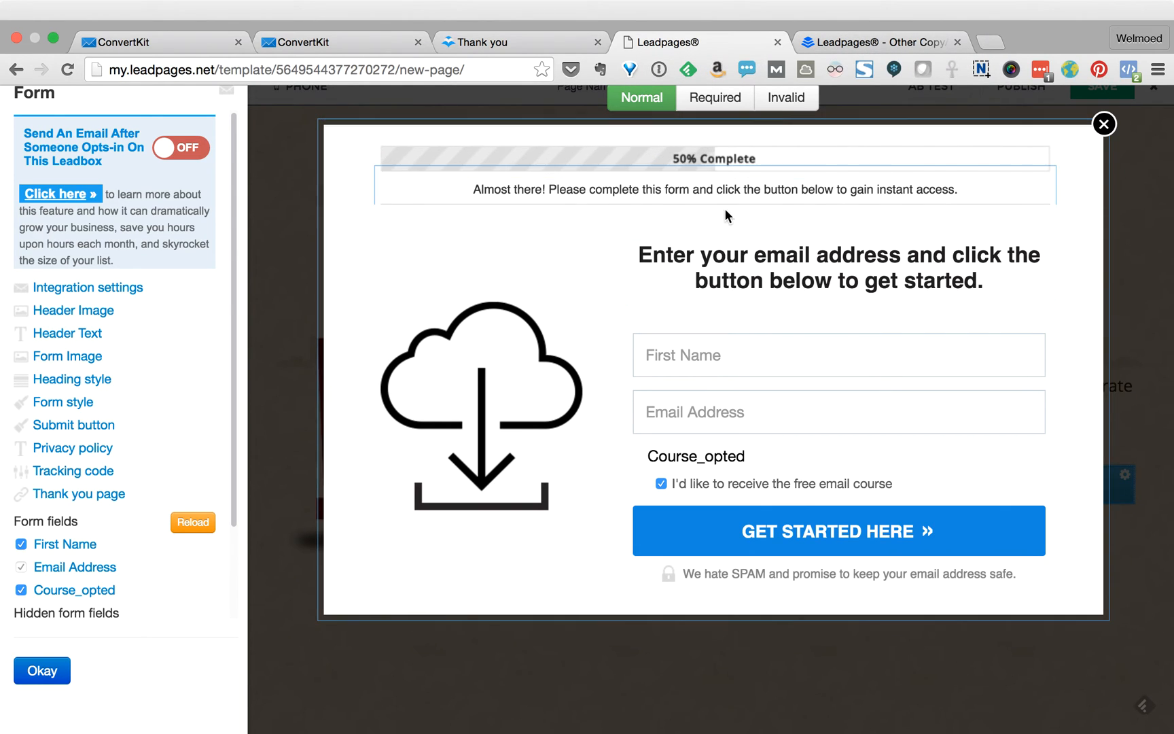
- Open the Leadpages template gallery in the account tab and filter the standard templates by Thank-You
{"action": "left_click", "coordinate": [860, 40]}
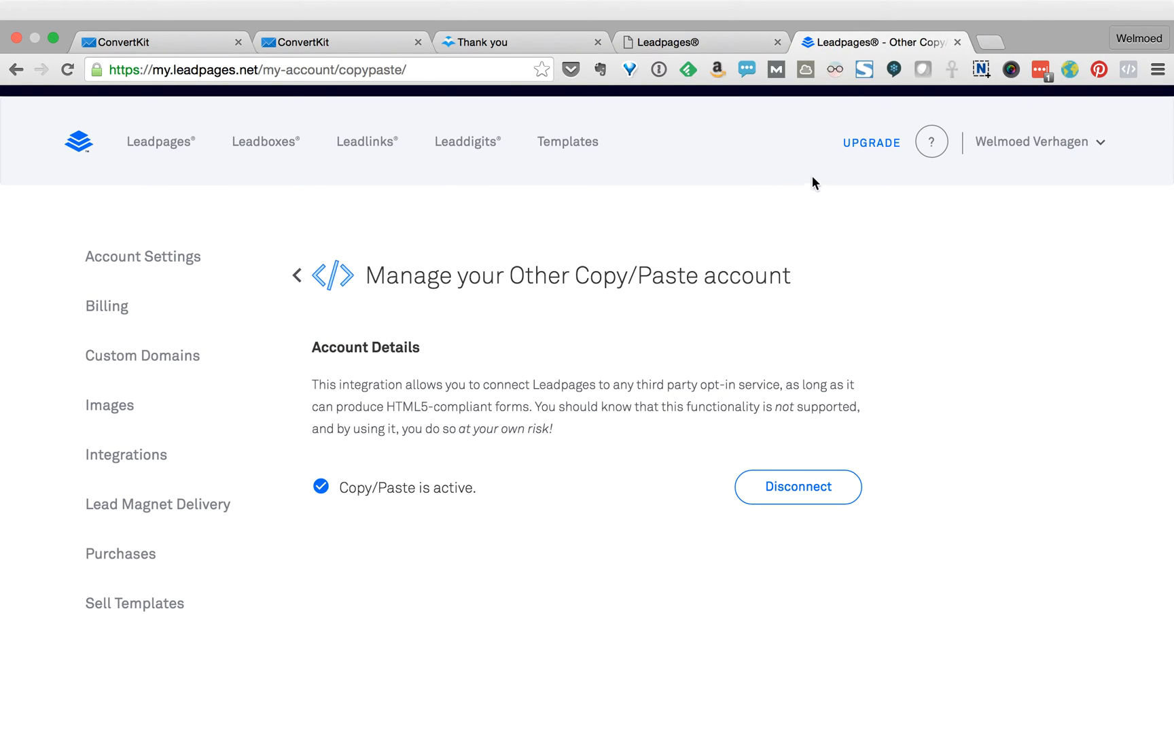
{"action": "left_click", "coordinate": [569, 144]}
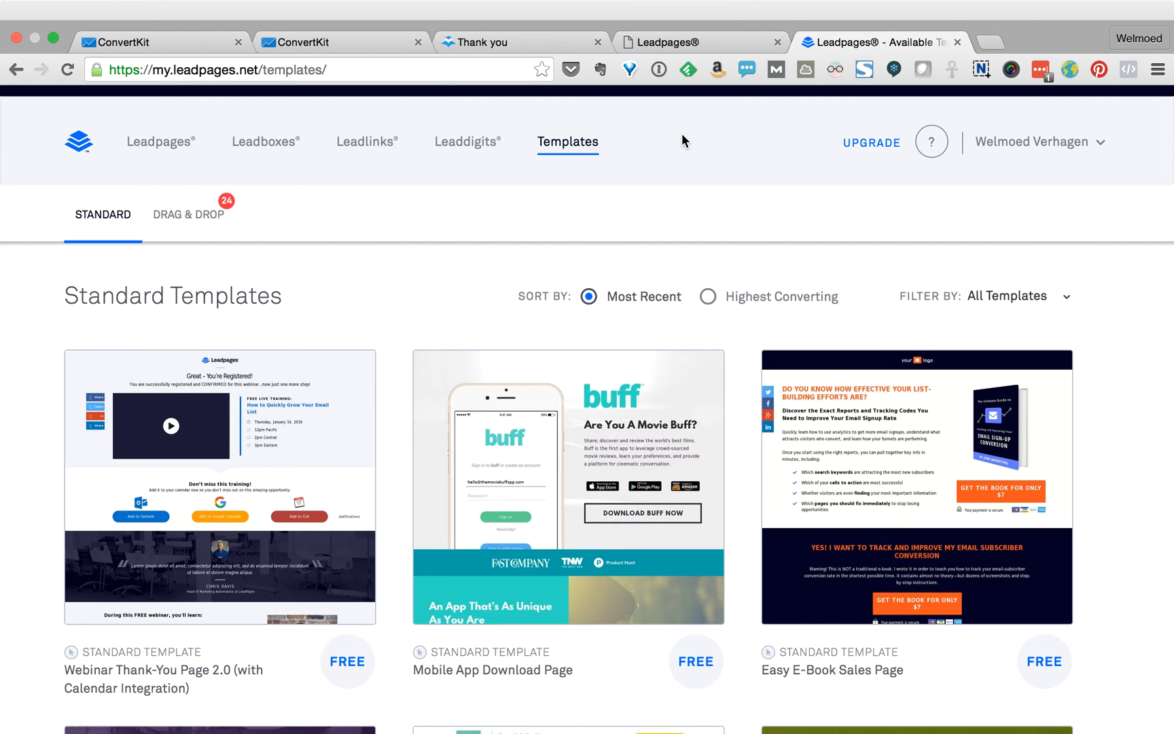
{"action": "scroll", "coordinate": [681, 134], "scroll_direction": "down", "scroll_amount": 5}
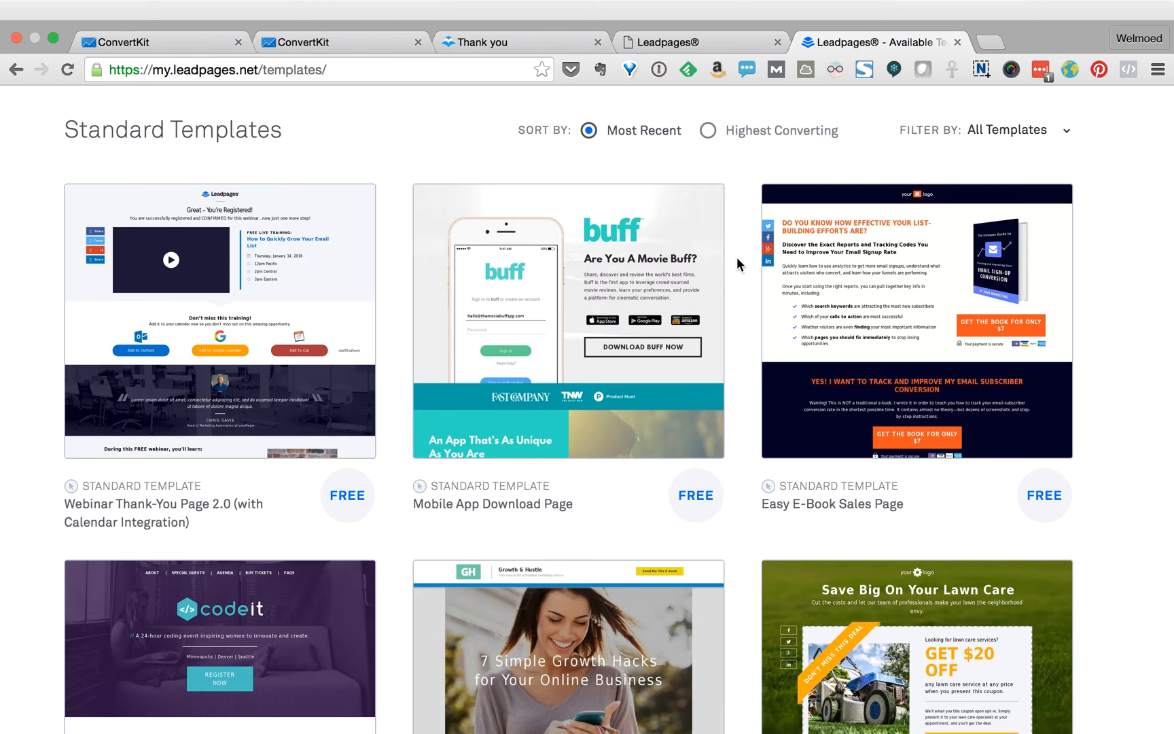
{"action": "left_click", "coordinate": [1067, 131]}
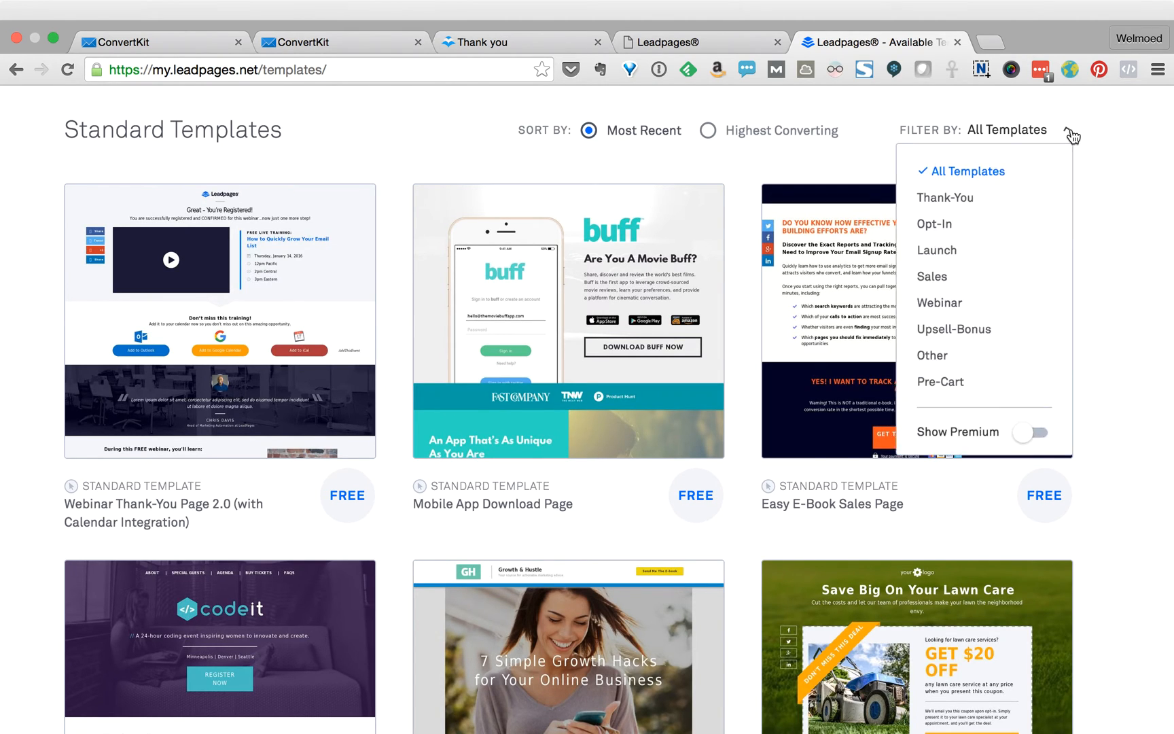
{"action": "left_click", "coordinate": [936, 204]}
{"action": "key", "text": "super+Tab"}
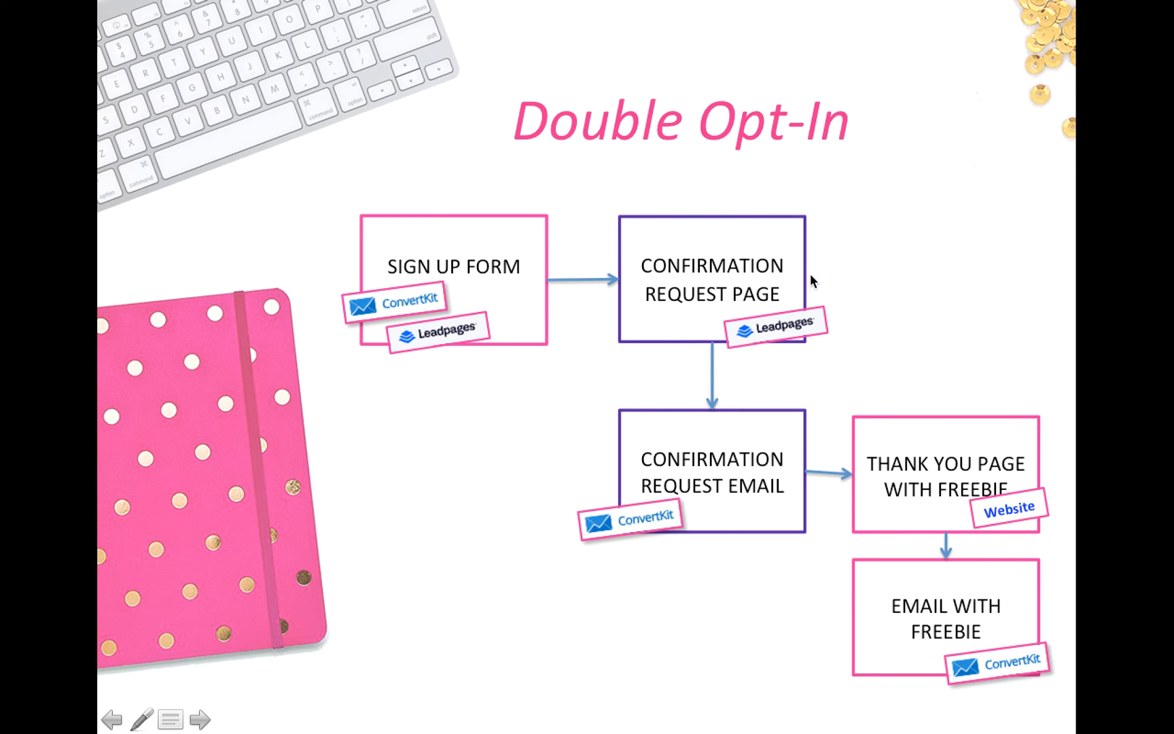
{"action": "key", "text": "super+Tab"}
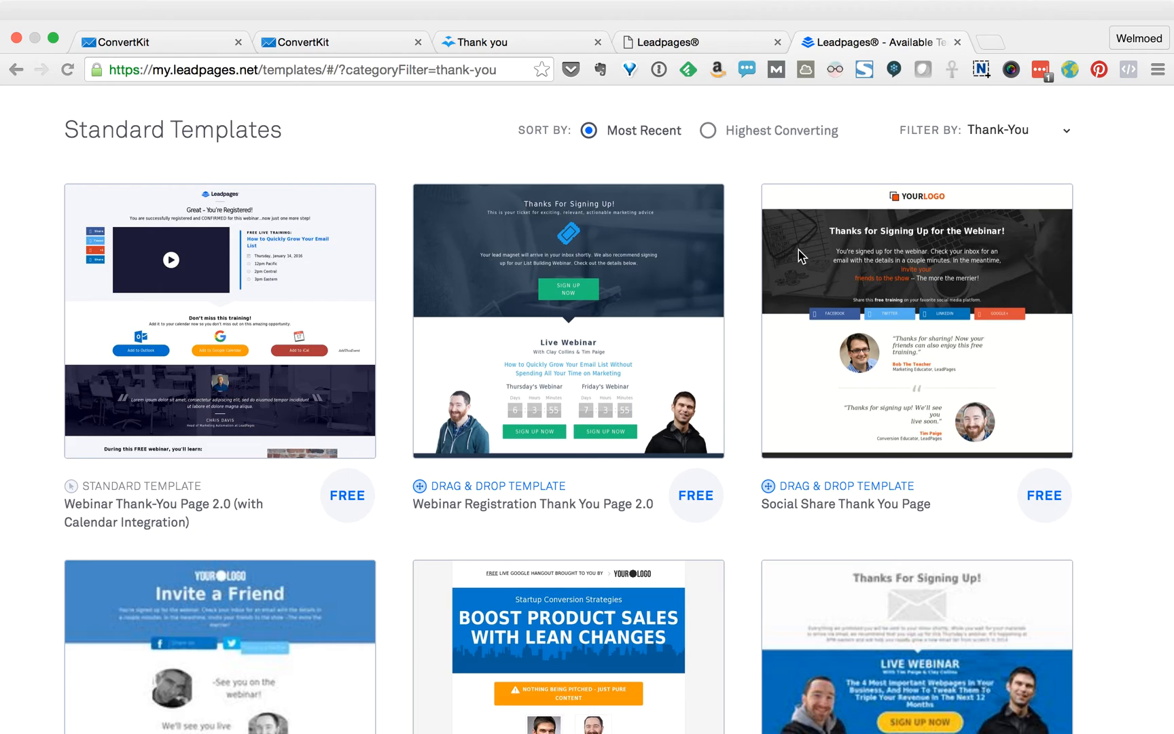
- Find the "Double Opt-In" Confirmation Page among the thank-you templates and preview its layout
{"action": "mouse_move", "coordinate": [800, 256]}
{"action": "scroll", "coordinate": [798, 249], "scroll_direction": "down", "scroll_amount": 10}
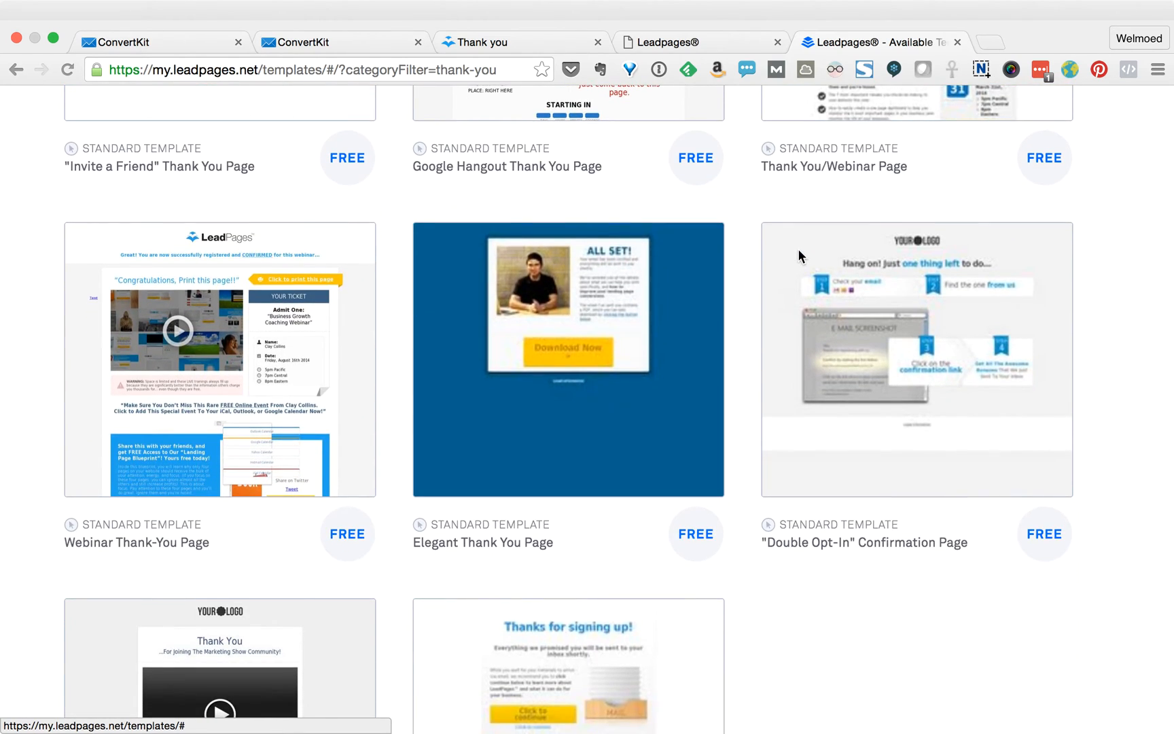
{"action": "scroll", "coordinate": [1109, 291], "scroll_direction": "up", "scroll_amount": 8}
{"action": "scroll", "coordinate": [1109, 285], "scroll_direction": "up", "scroll_amount": 5}
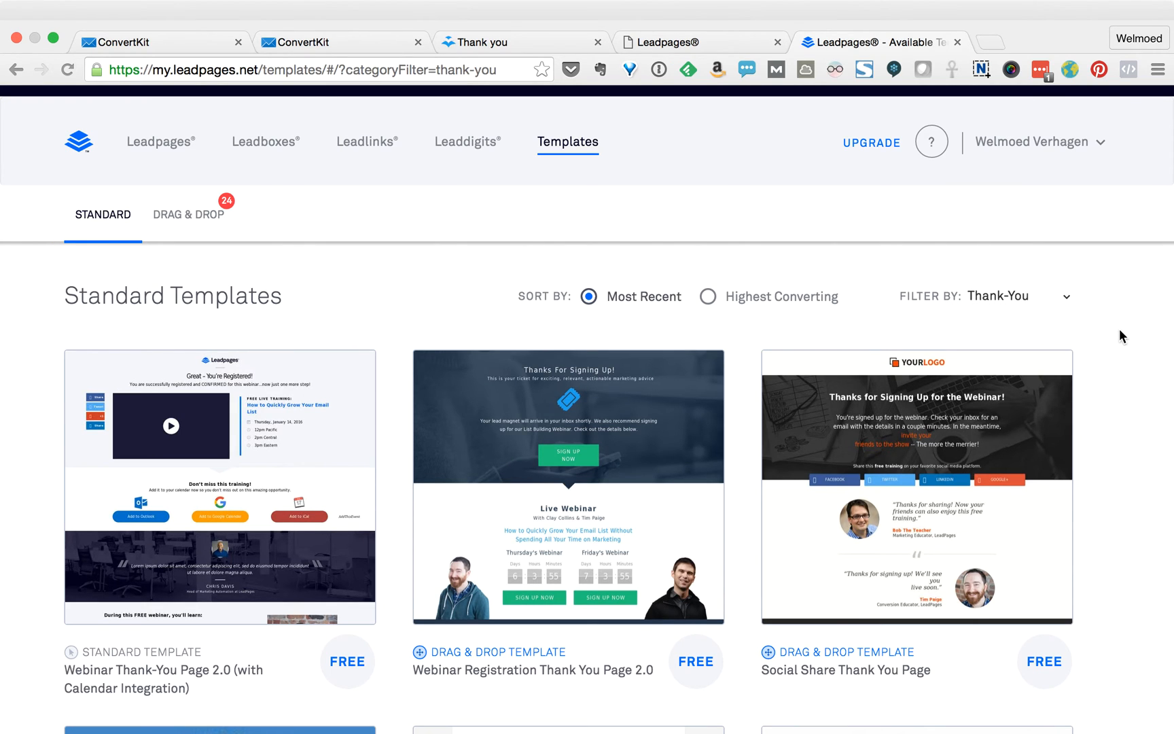
{"action": "scroll", "coordinate": [1120, 328], "scroll_direction": "down", "scroll_amount": 12}
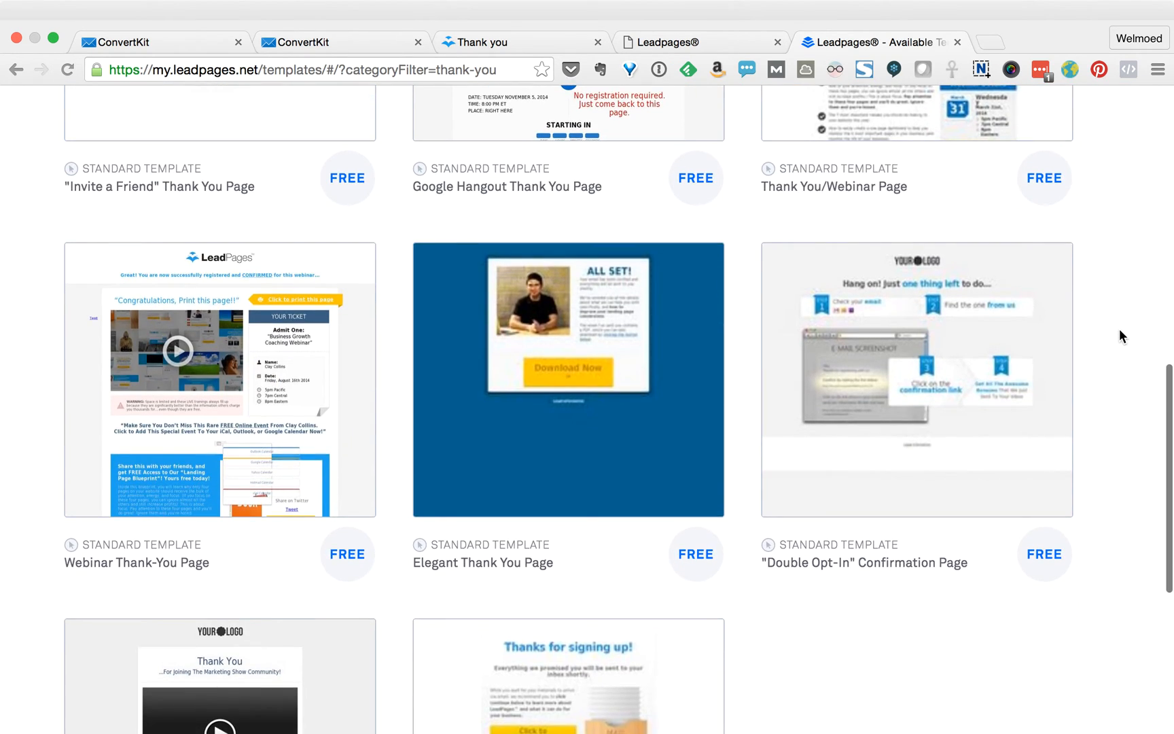
{"action": "left_click", "coordinate": [905, 380]}
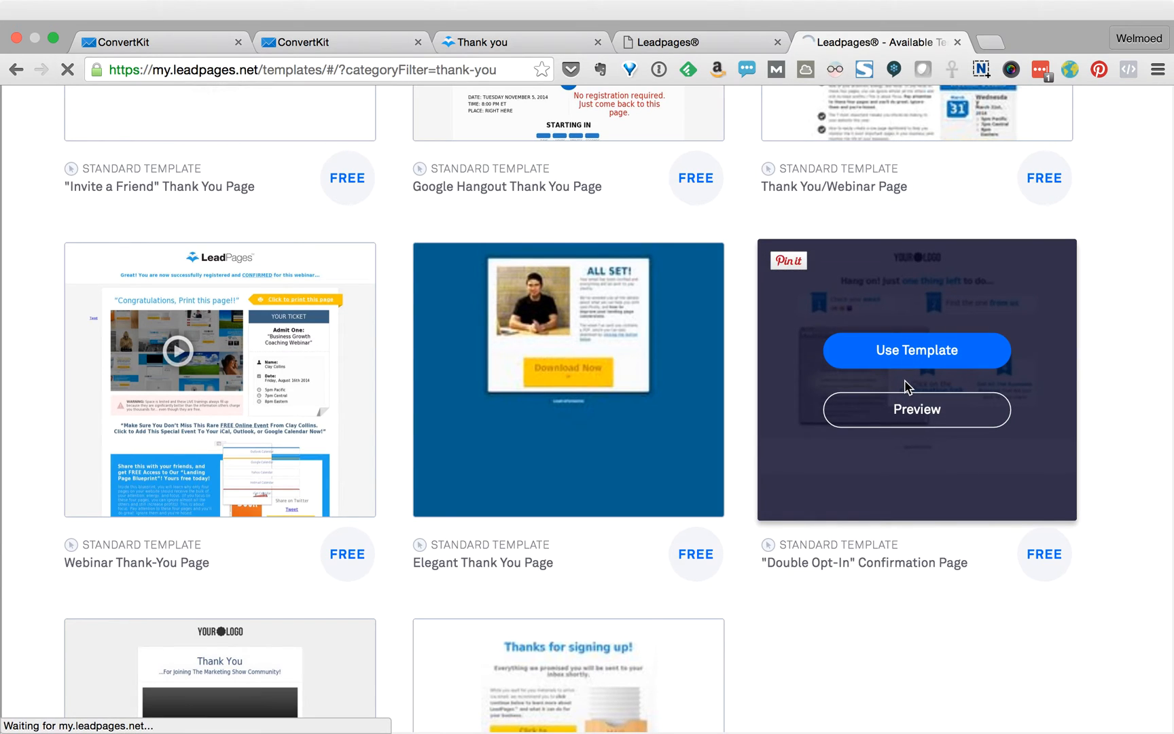
{"action": "left_click", "coordinate": [904, 358]}
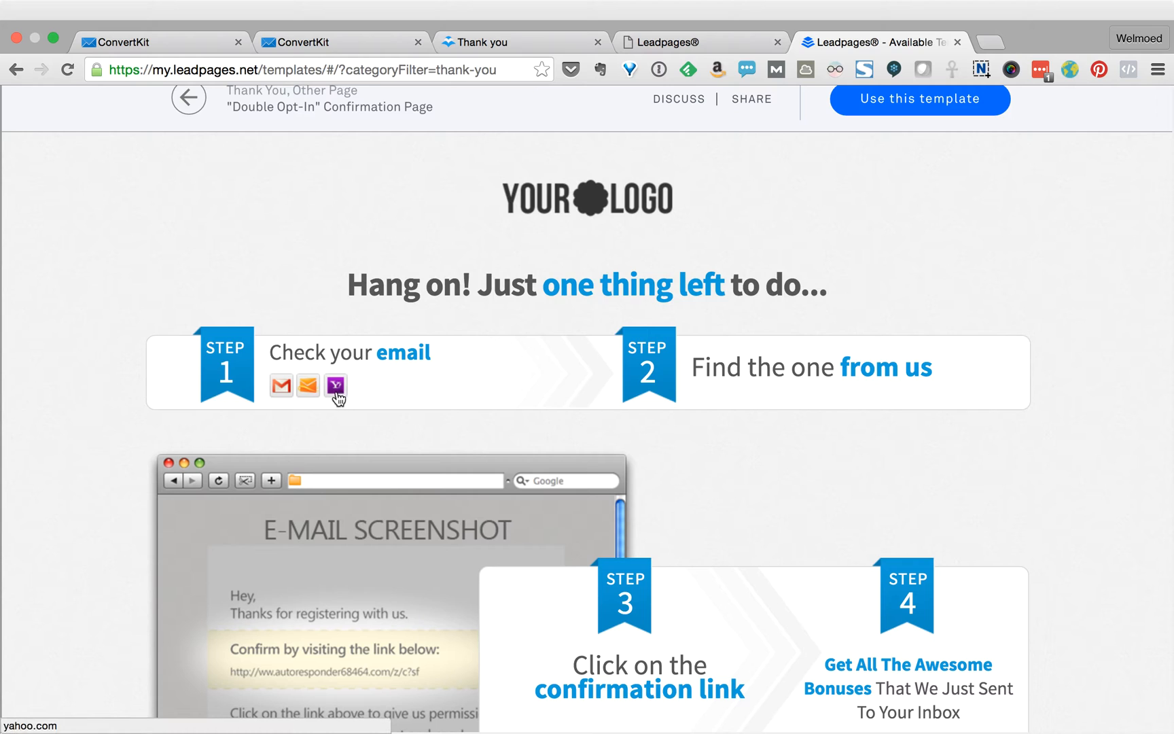
{"action": "scroll", "coordinate": [923, 393], "scroll_direction": "down", "scroll_amount": 3}
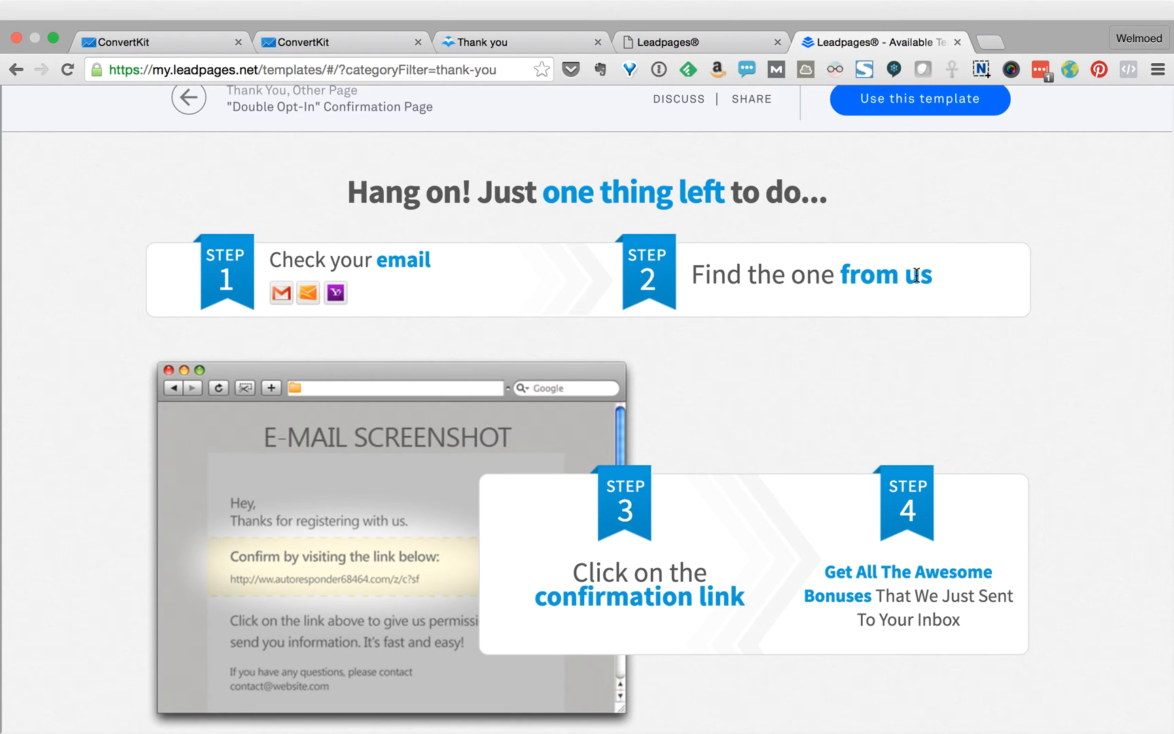
{"action": "scroll", "coordinate": [717, 385], "scroll_direction": "down", "scroll_amount": 3}
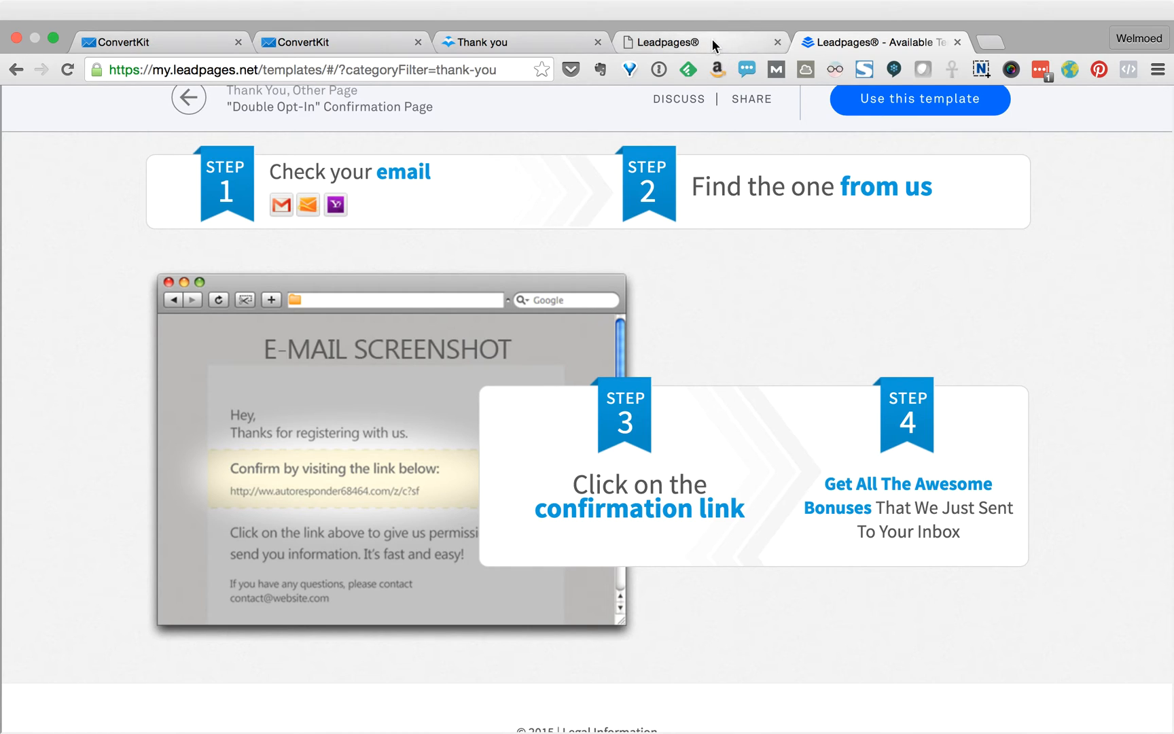
- Look at the existing thank-you page and its web address, and return to the template preview
{"action": "left_click", "coordinate": [546, 46]}
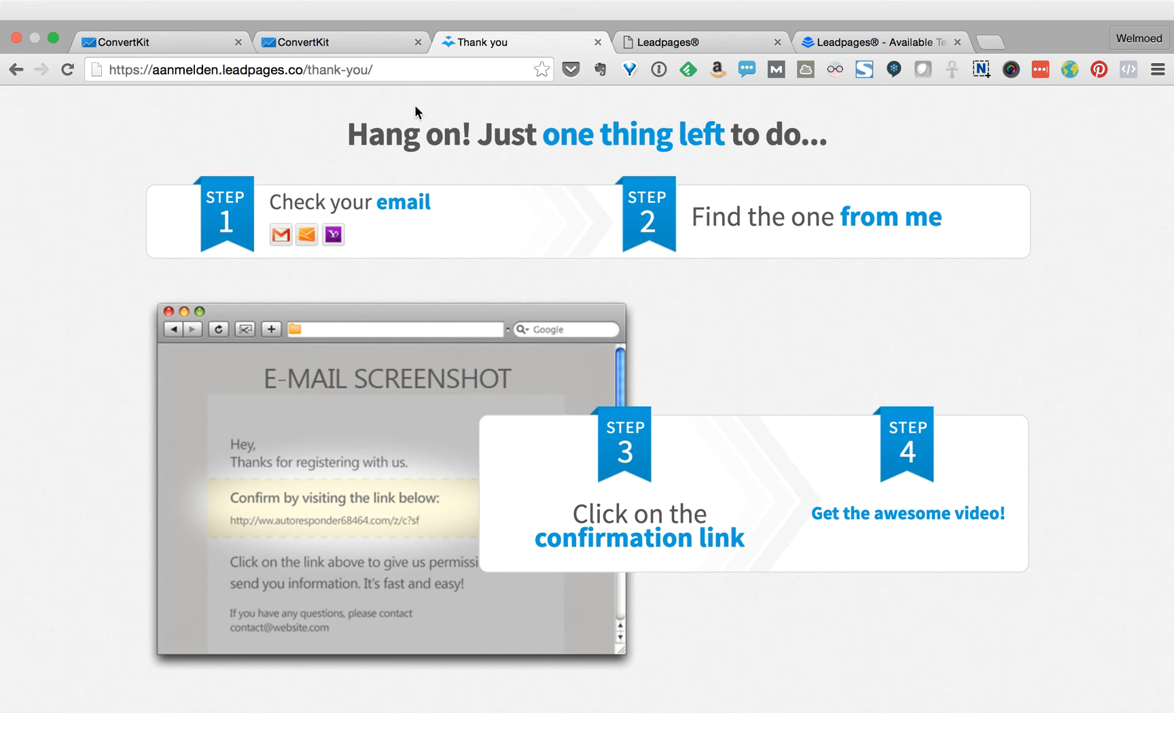
{"action": "left_click", "coordinate": [397, 70]}
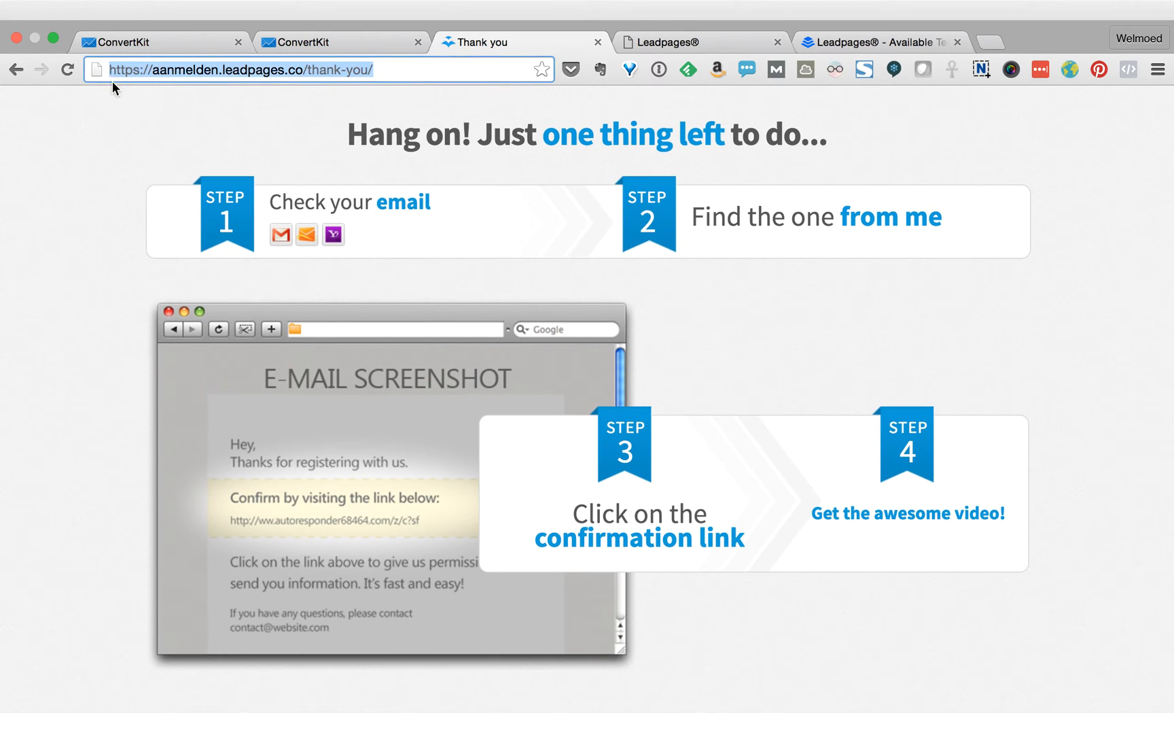
{"action": "left_click", "coordinate": [696, 41]}
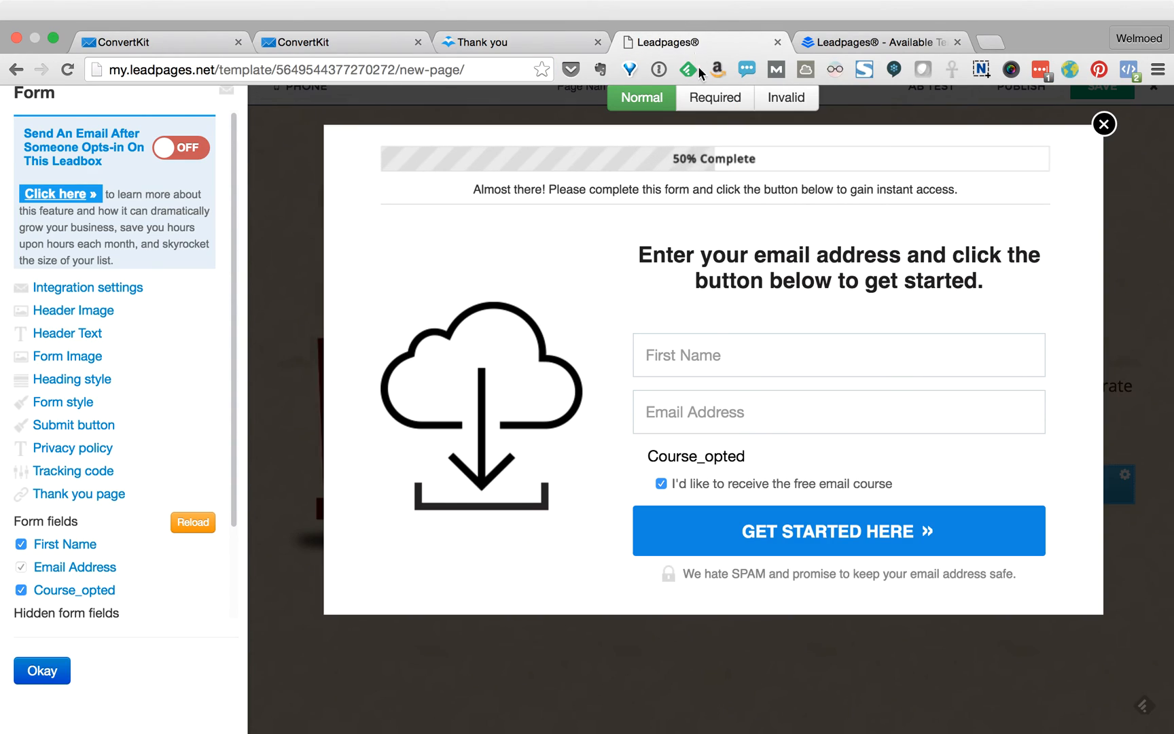
{"action": "left_click", "coordinate": [833, 42]}
- Create a page from the "Double Opt-In" Confirmation Page template and name it "thank you demo"
{"action": "scroll", "coordinate": [903, 279], "scroll_direction": "up", "scroll_amount": 3}
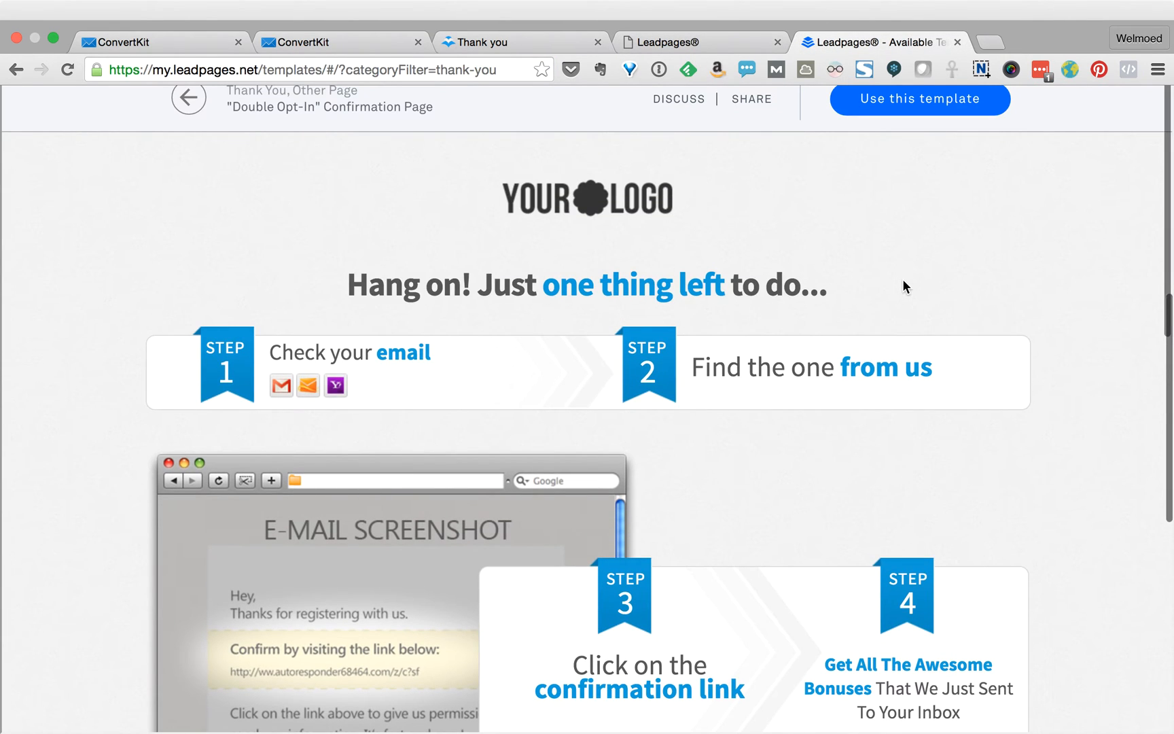
{"action": "left_click", "coordinate": [914, 101]}
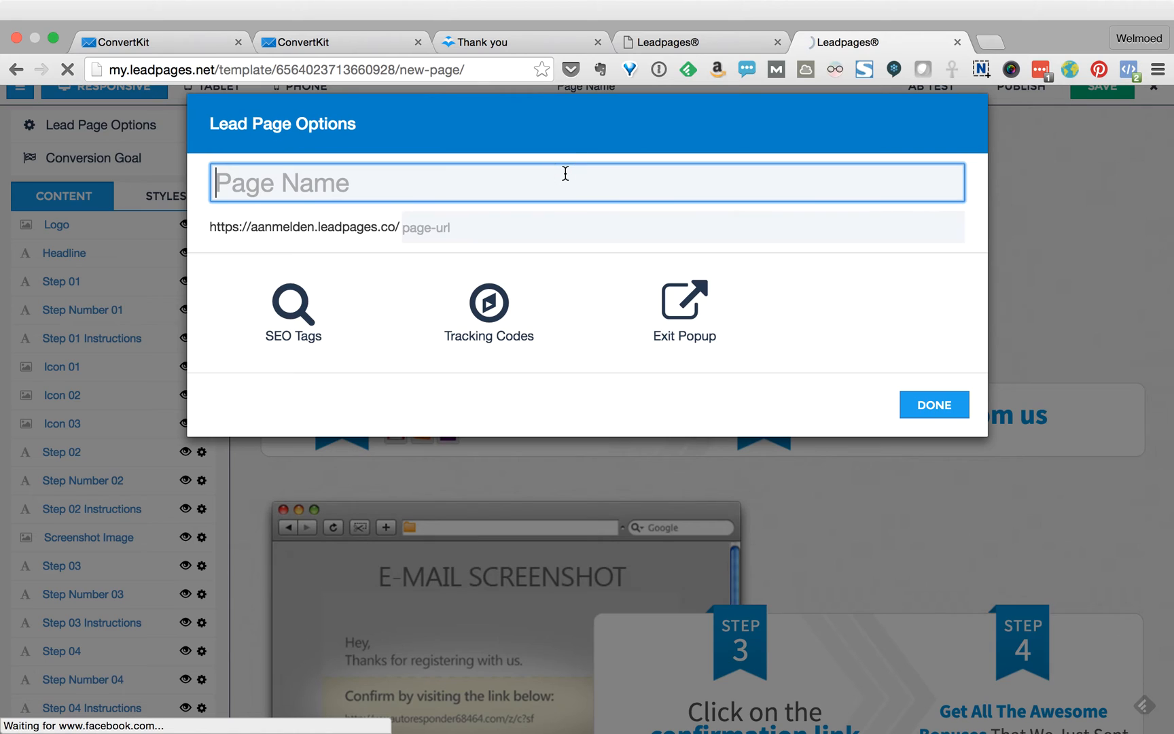
{"action": "type", "text": "thank you"}
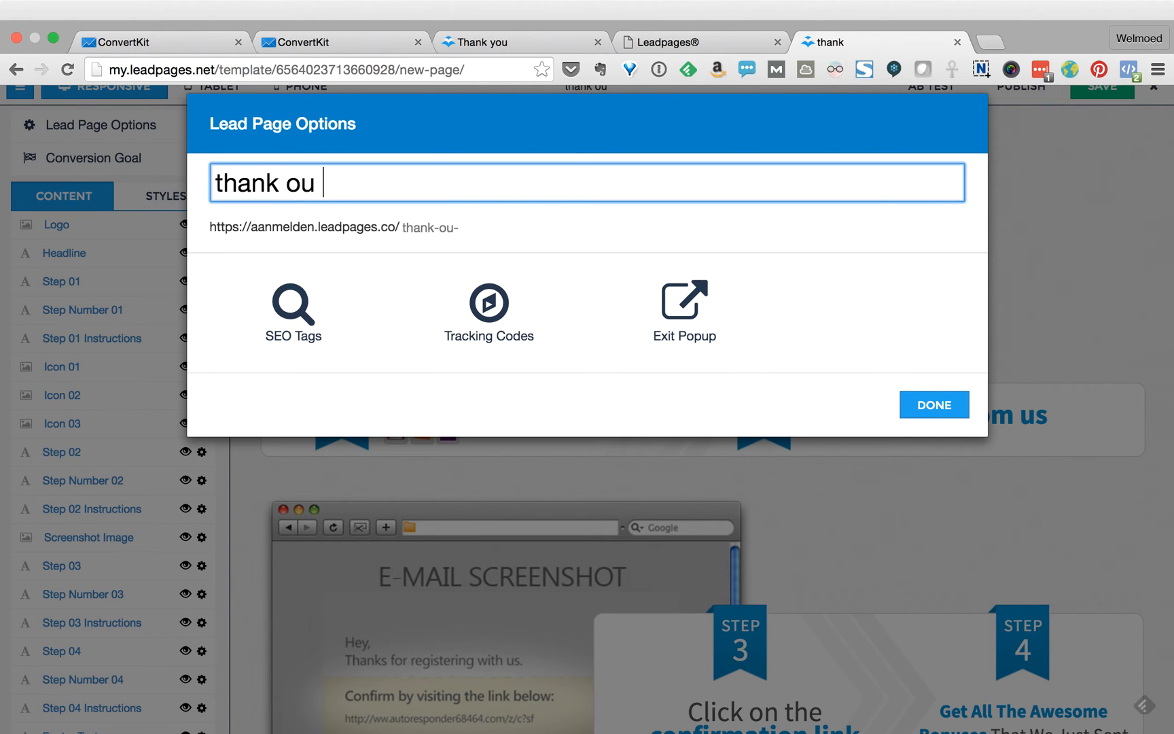
{"action": "key", "text": "BackSpace"}
{"action": "key", "text": "BackSpace"}
{"action": "key", "text": "BackSpace"}
{"action": "type", "text": "you demo"}
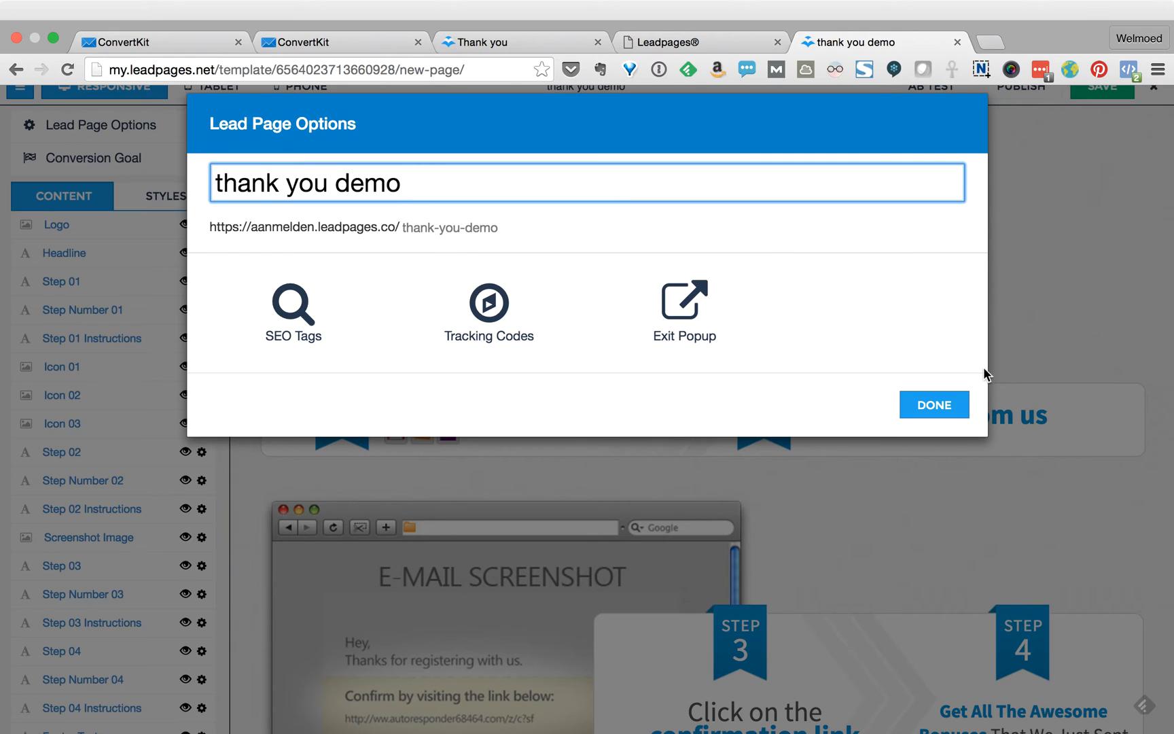
{"action": "left_click", "coordinate": [947, 411]}
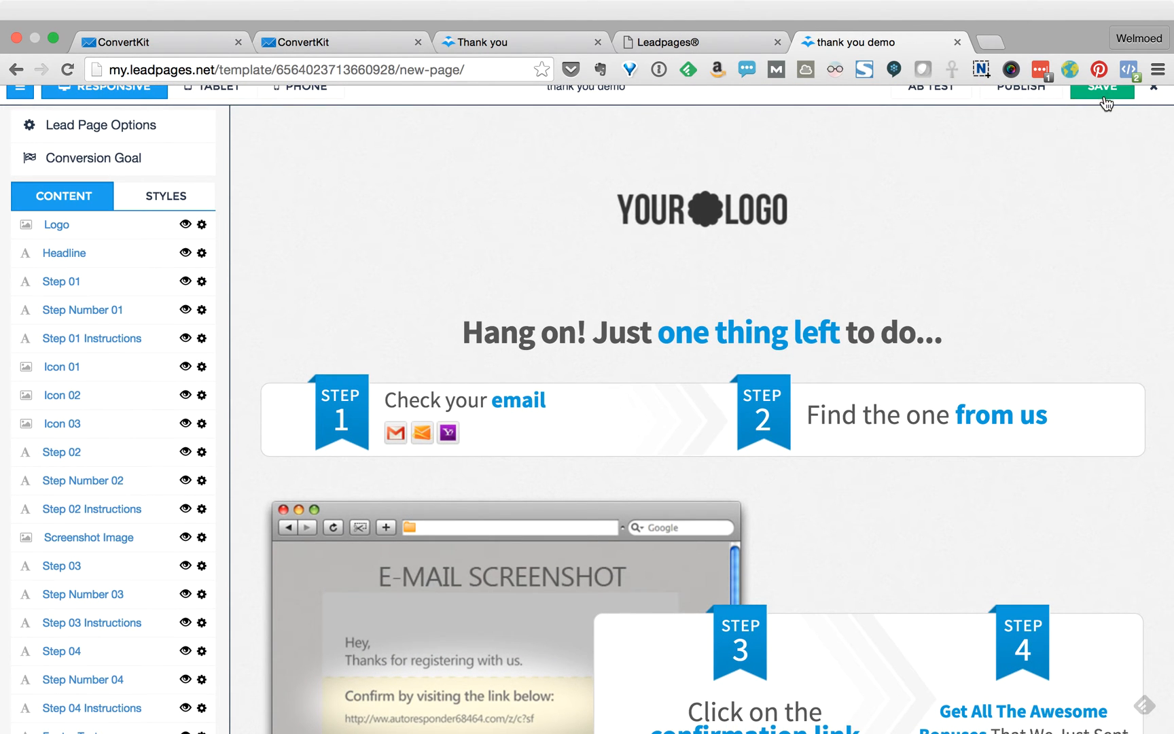
- Save the thank you demo page, open its Leadpages publishing options and copy the page's URL
{"action": "left_click", "coordinate": [1104, 92]}
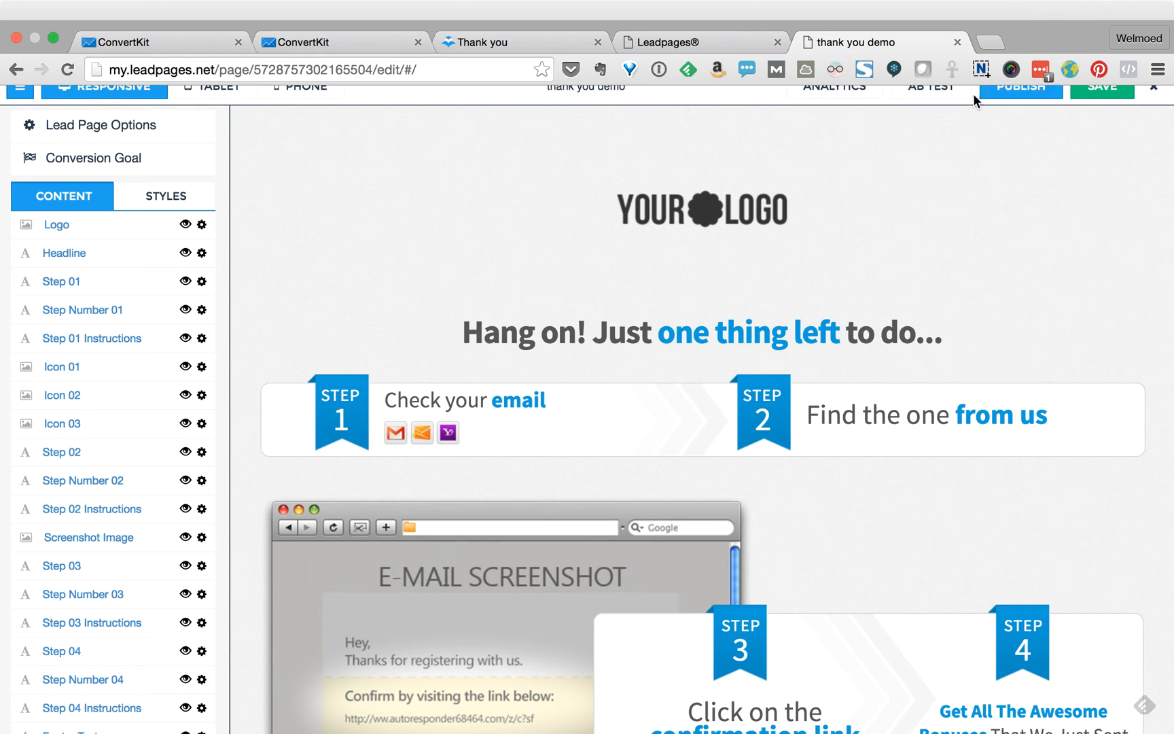
{"action": "left_click", "coordinate": [1025, 89]}
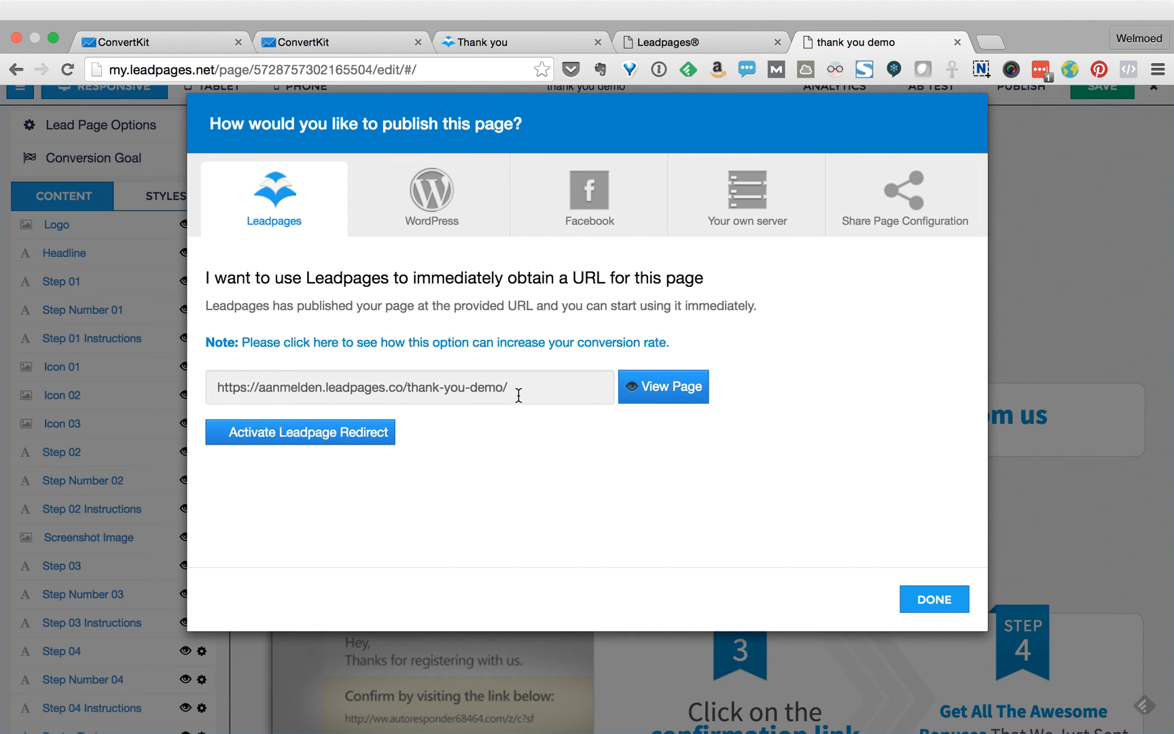
{"action": "left_click_drag", "start_coordinate": [514, 390], "coordinate": [206, 393]}
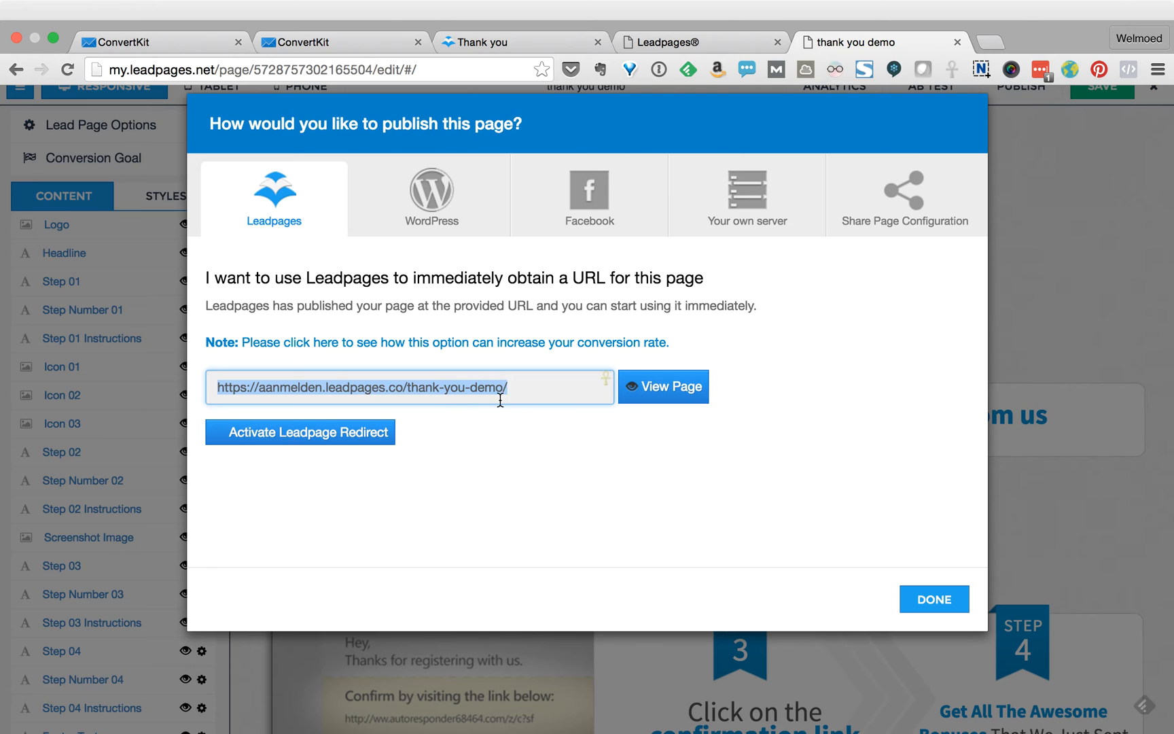
{"action": "left_click", "coordinate": [509, 40]}
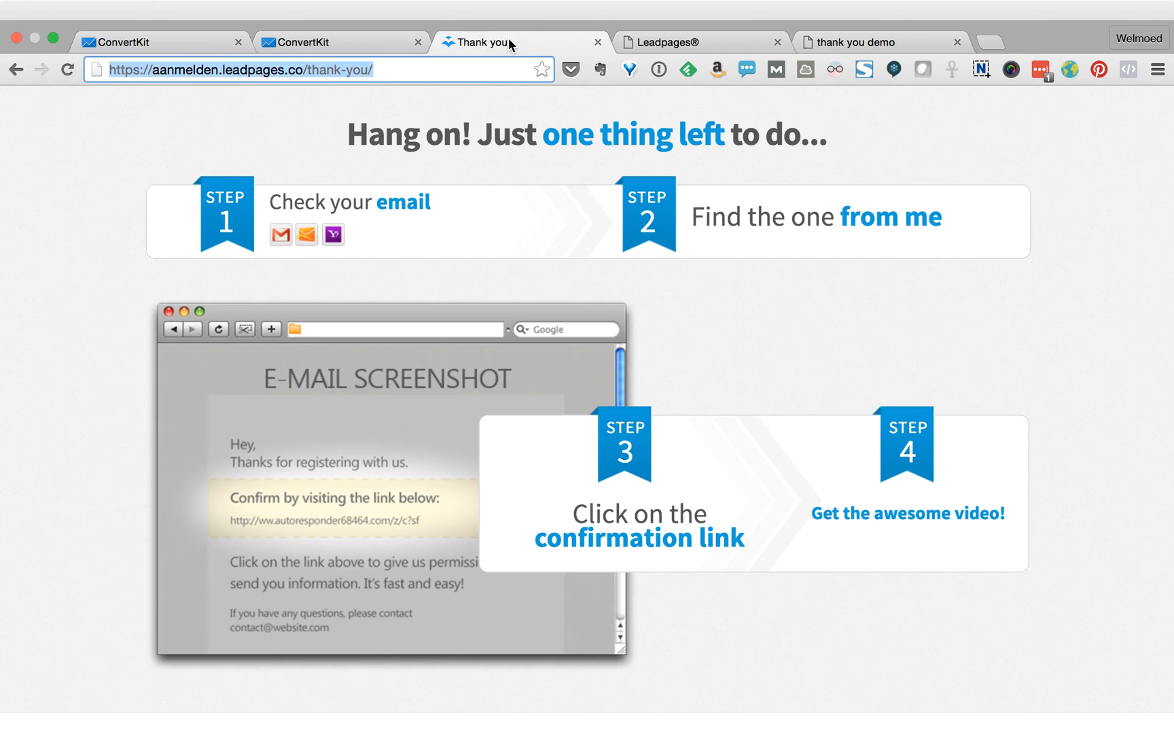
{"action": "left_click", "coordinate": [662, 47]}
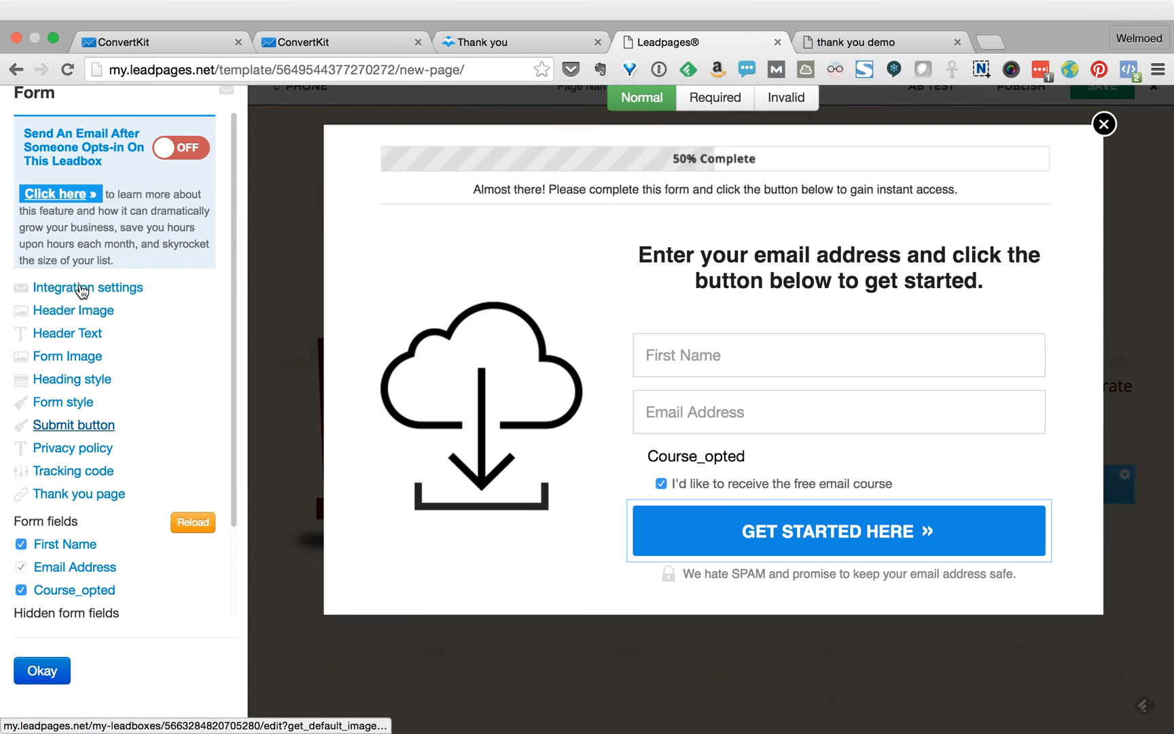
{"action": "left_click", "coordinate": [79, 495]}
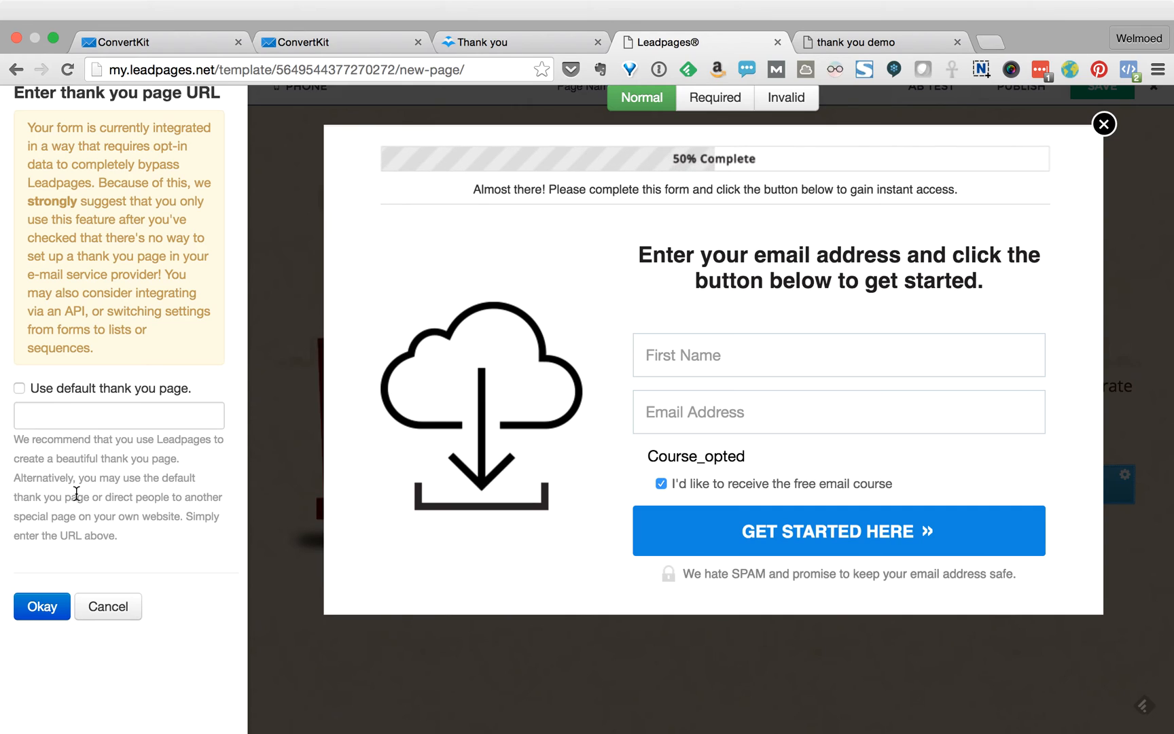
{"action": "left_click", "coordinate": [87, 417]}
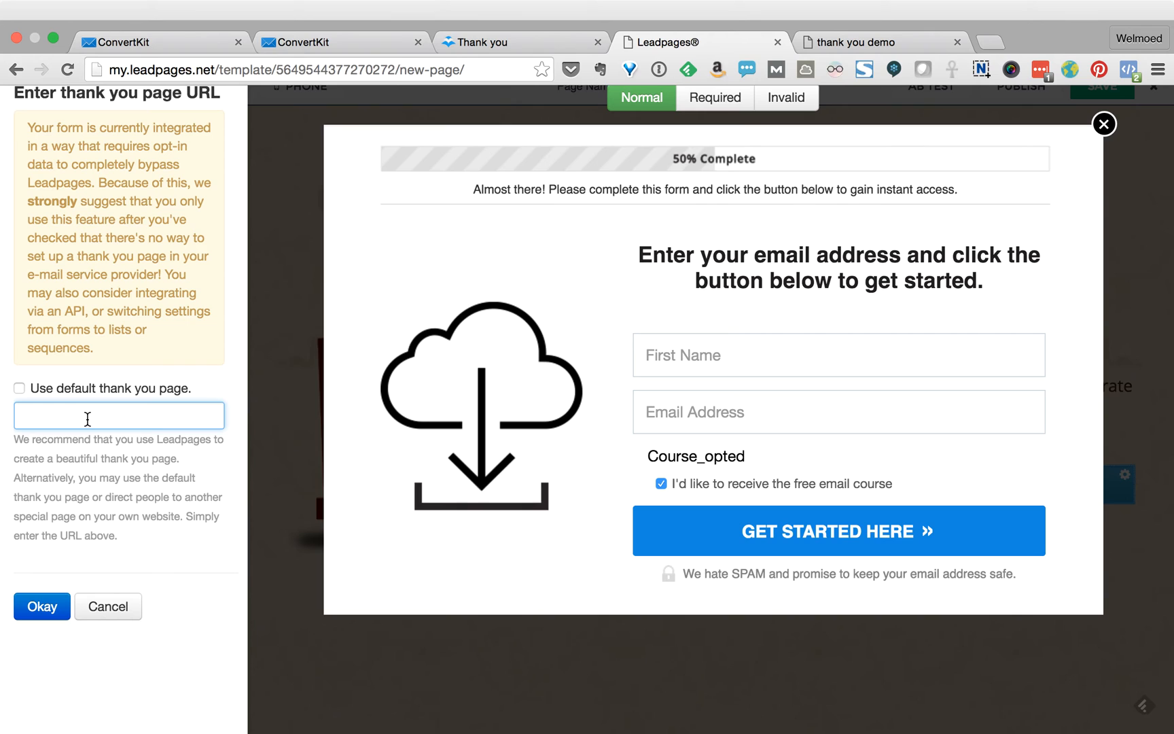
{"action": "key", "text": "super+v"}
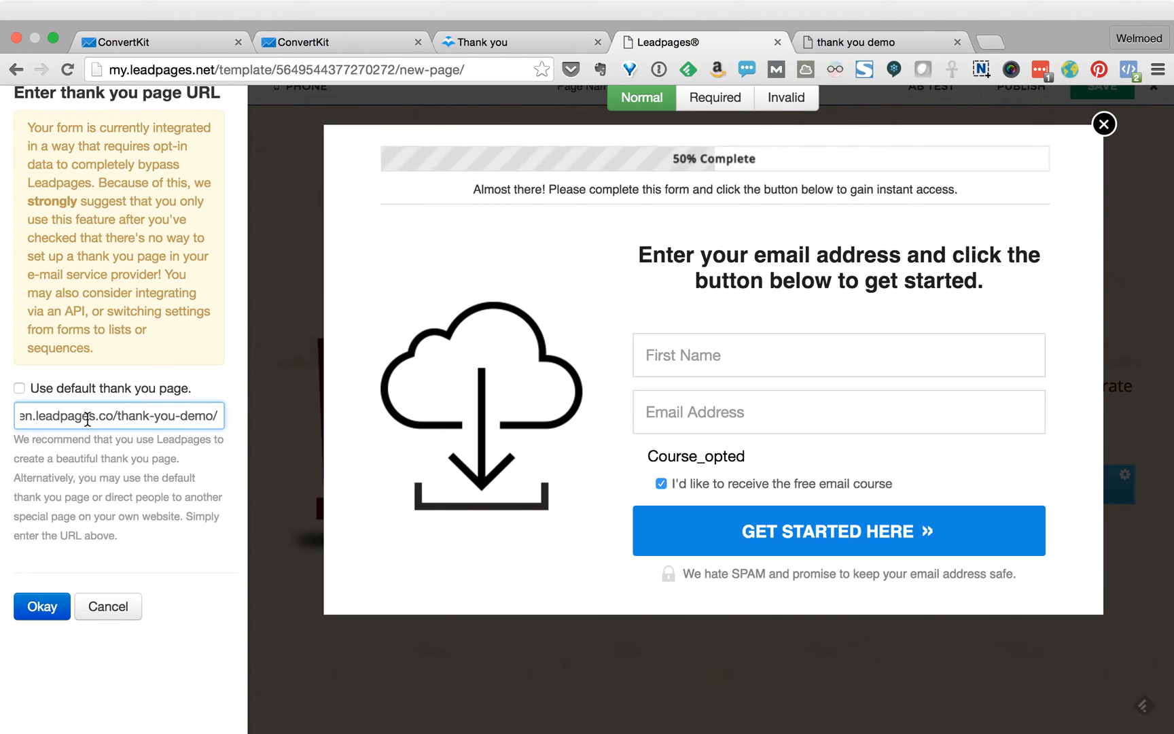
- Check the entered thank you page URL against the published page's address and apply it to the opt-in form
{"action": "left_click", "coordinate": [817, 51]}
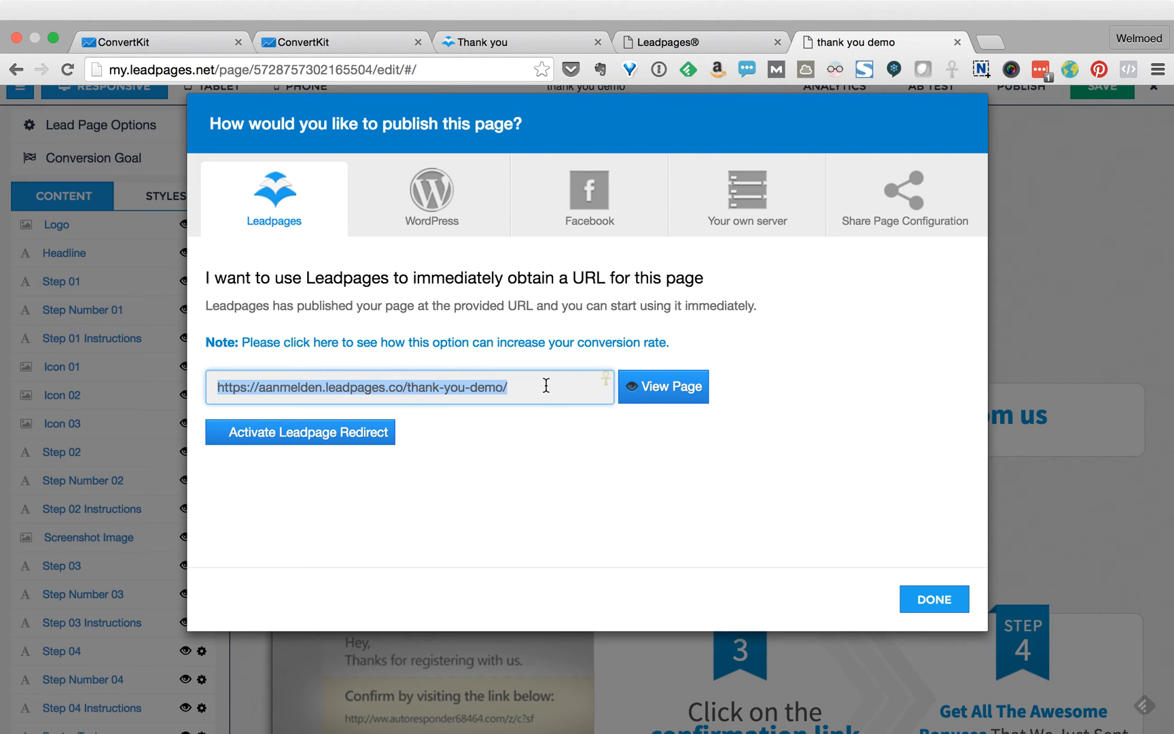
{"action": "left_click", "coordinate": [683, 47]}
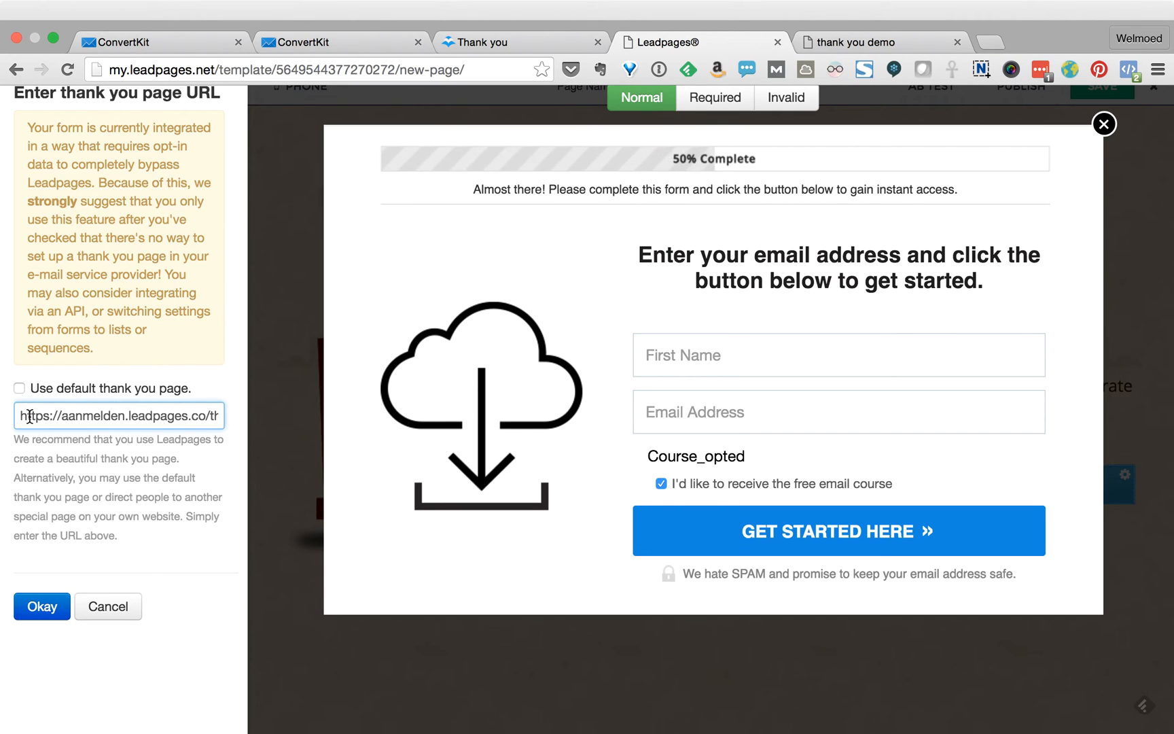
{"action": "scroll", "coordinate": [131, 419], "scroll_direction": "right", "scroll_amount": 1}
{"action": "scroll", "coordinate": [130, 420], "scroll_direction": "right", "scroll_amount": 3}
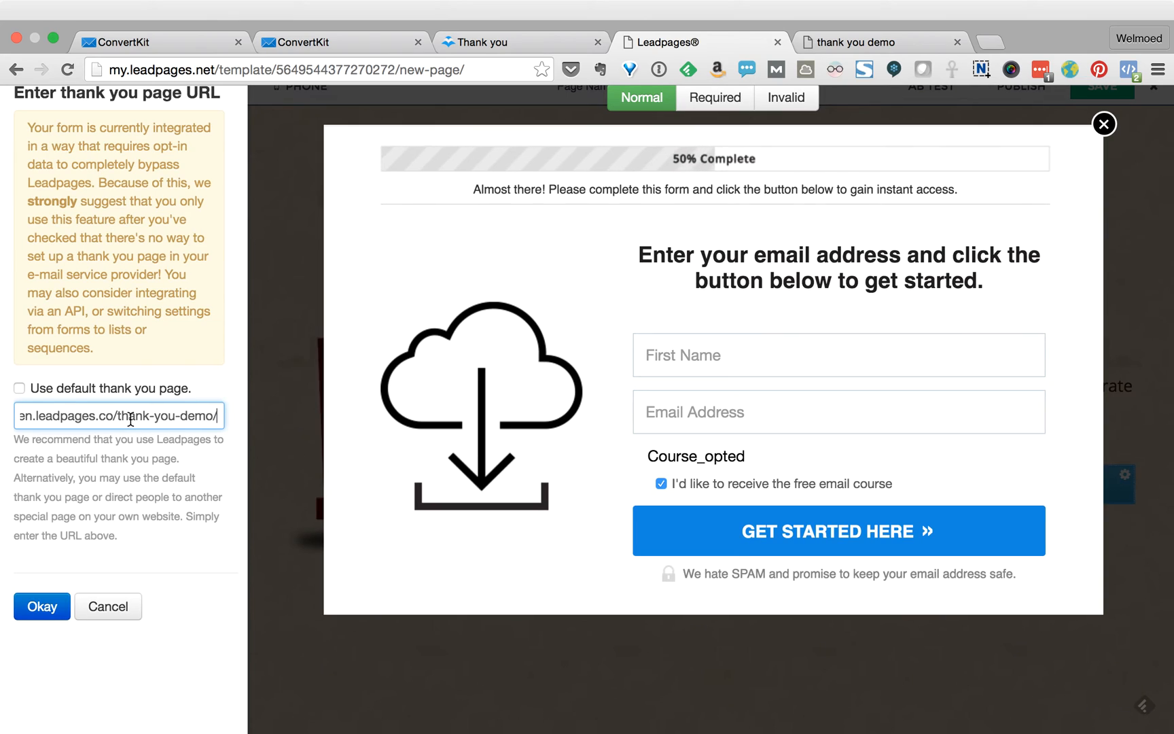
{"action": "left_click", "coordinate": [43, 606]}
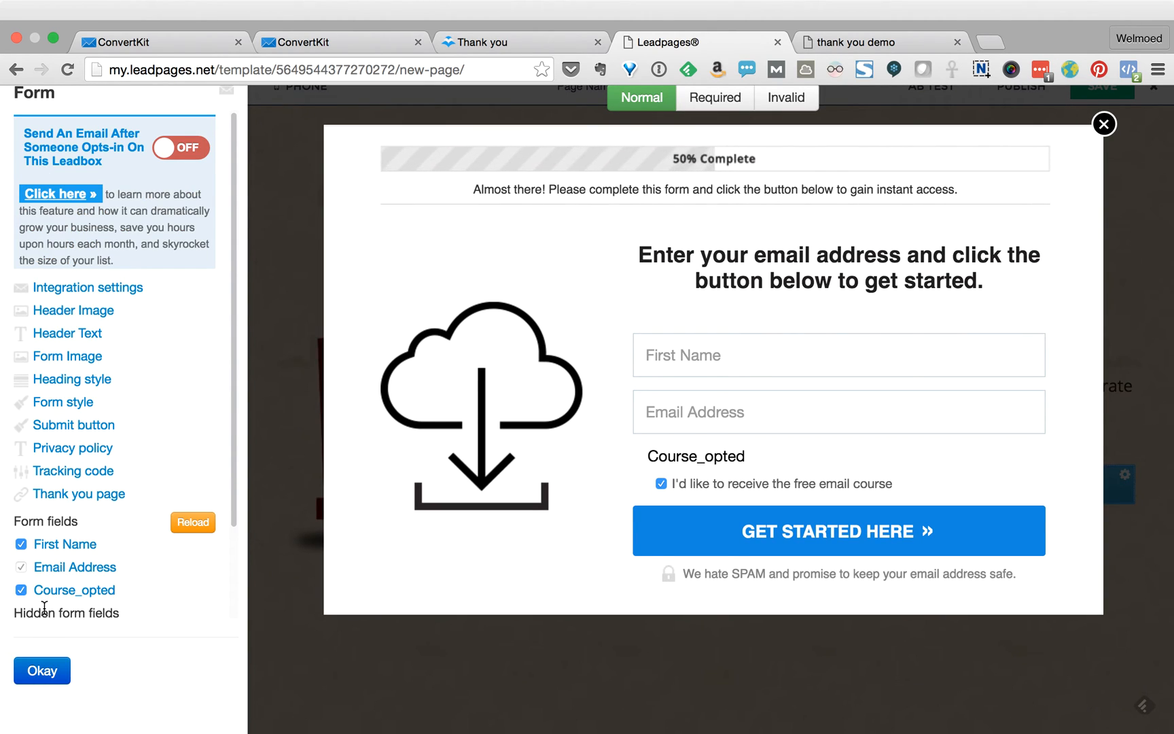
{"action": "scroll", "coordinate": [140, 577], "scroll_direction": "down", "scroll_amount": 1}
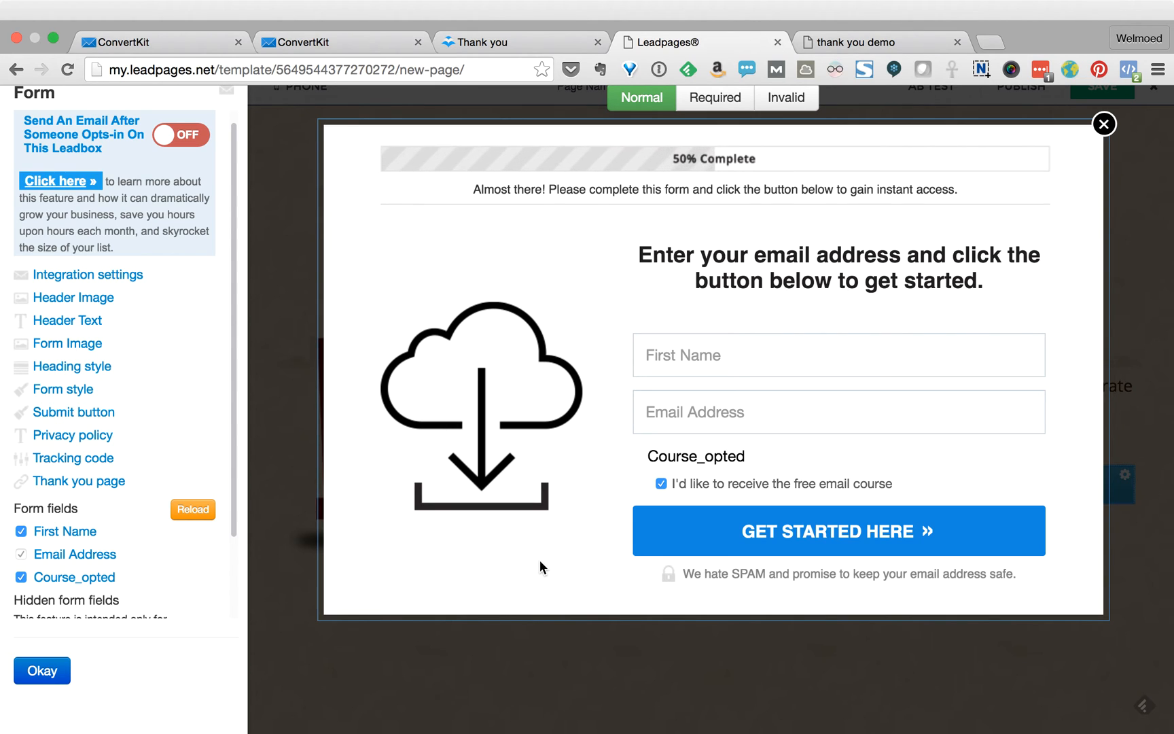
- Remove the Course_opted field from the opt-in form and apply the form settings
{"action": "left_click", "coordinate": [21, 579]}
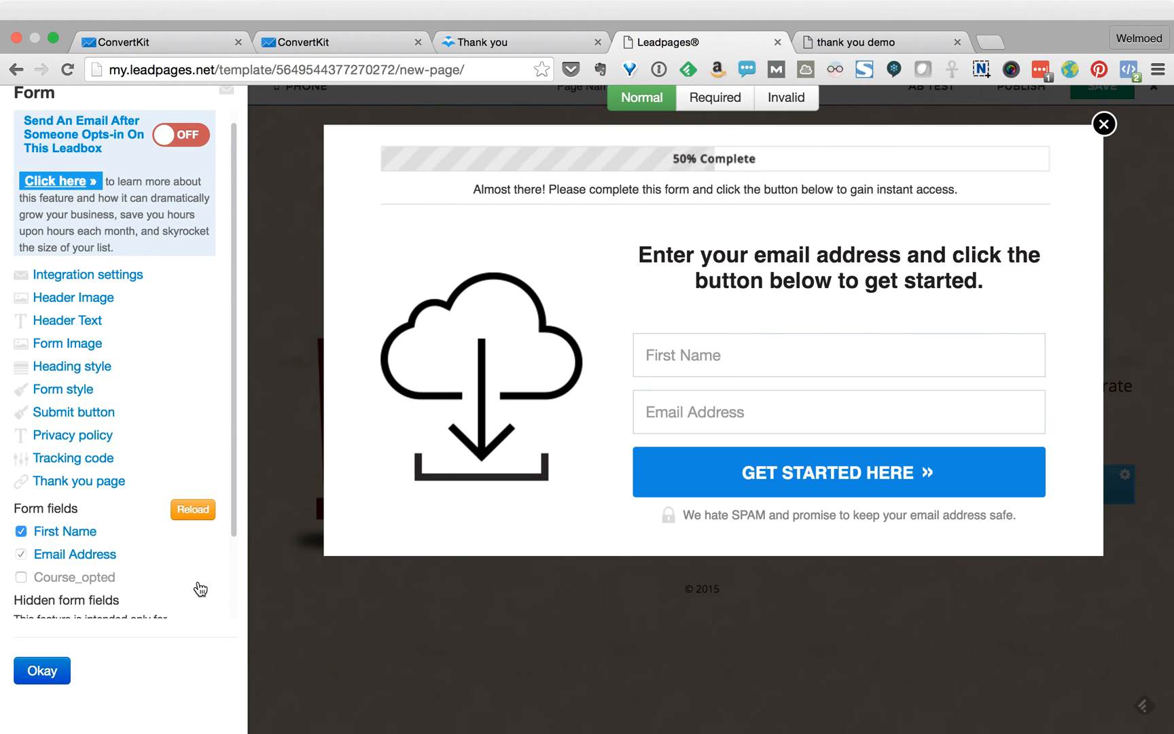
{"action": "scroll", "coordinate": [201, 589], "scroll_direction": "down", "scroll_amount": 3}
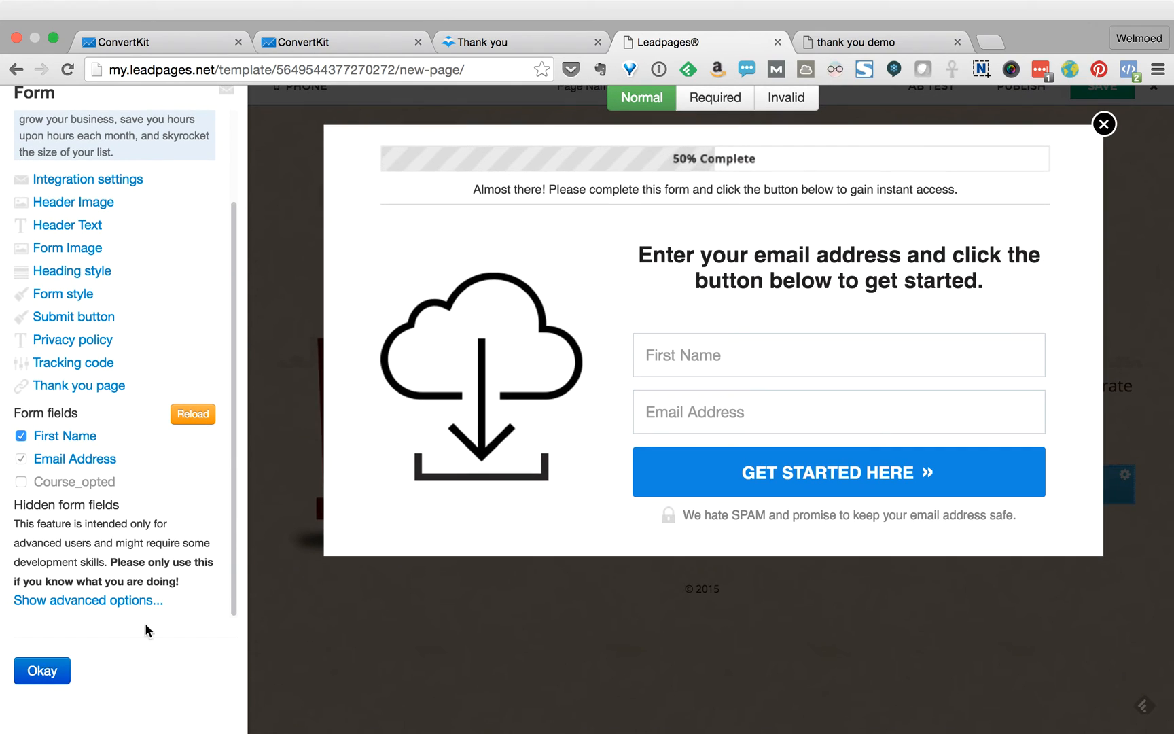
{"action": "left_click", "coordinate": [42, 671]}
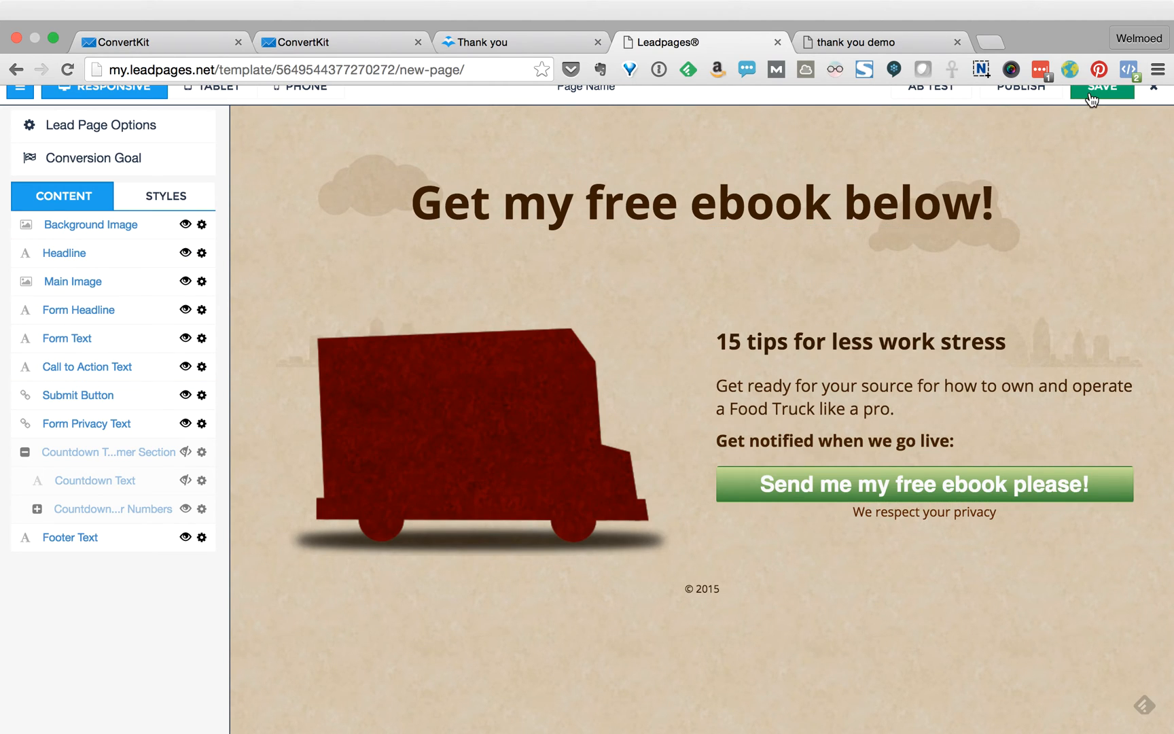
- Name the landing page "opt-in page demo" with the URL ending opt-in-page-demo and save it
{"action": "left_click", "coordinate": [1090, 91]}
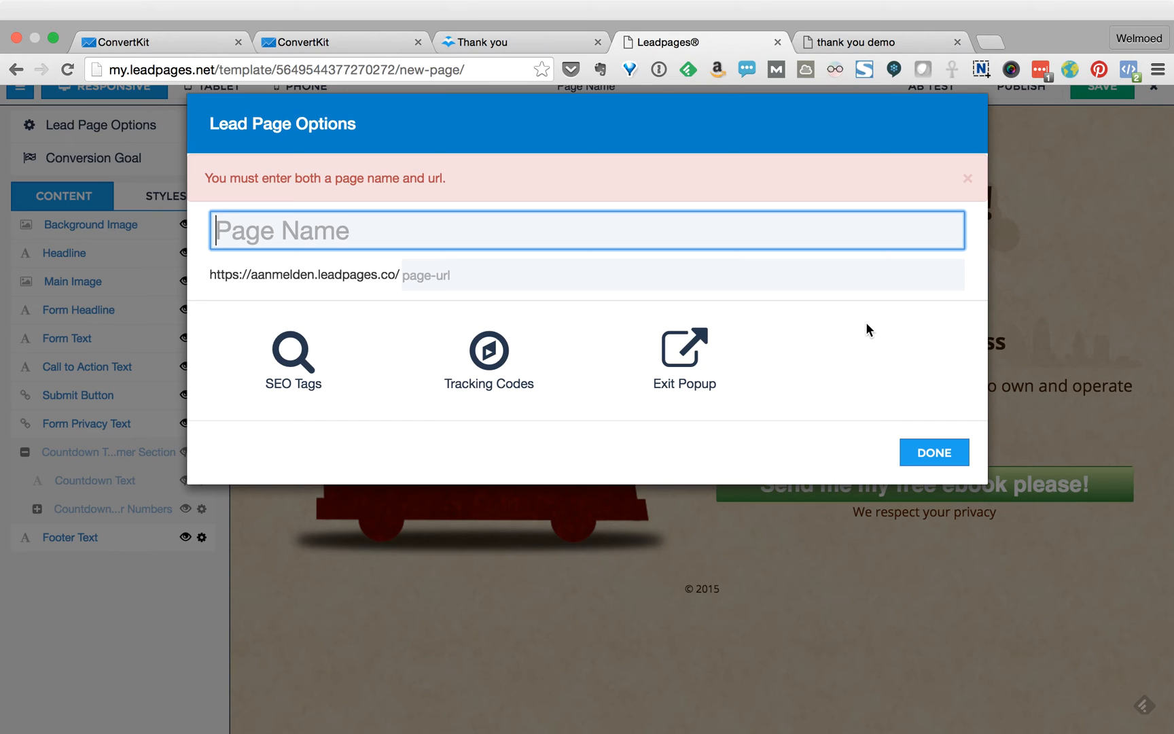
{"action": "type", "text": "opt-"}
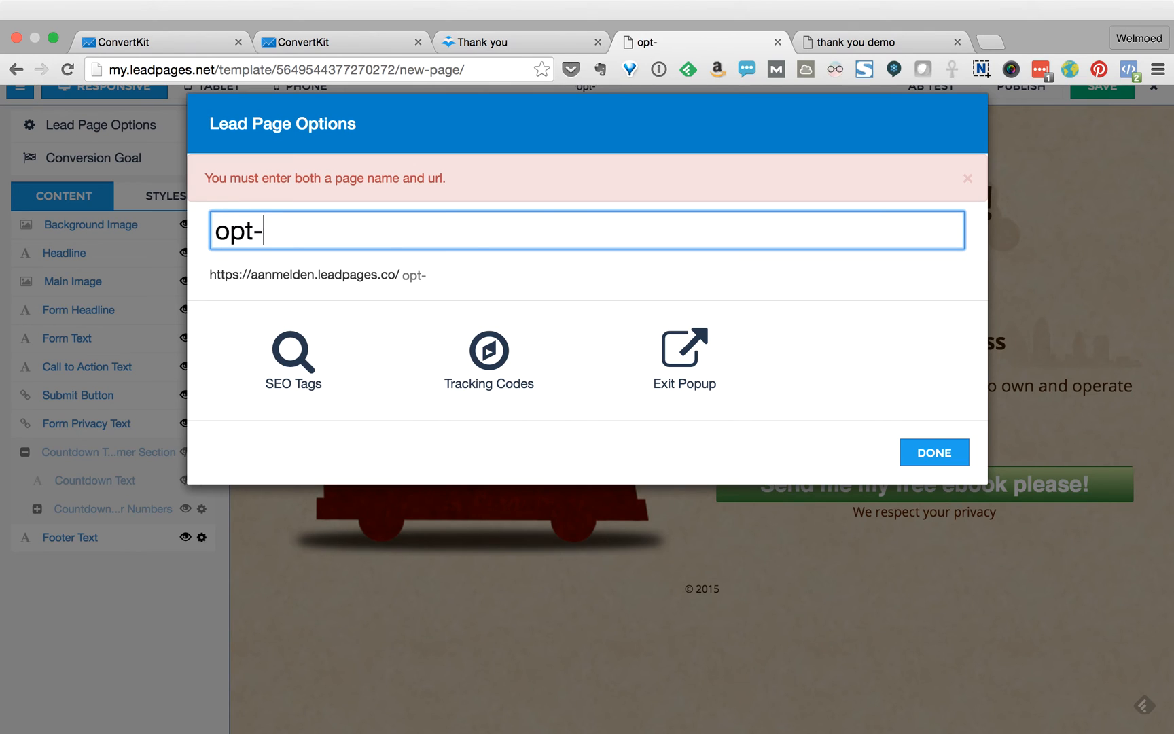
{"action": "type", "text": "in page demo"}
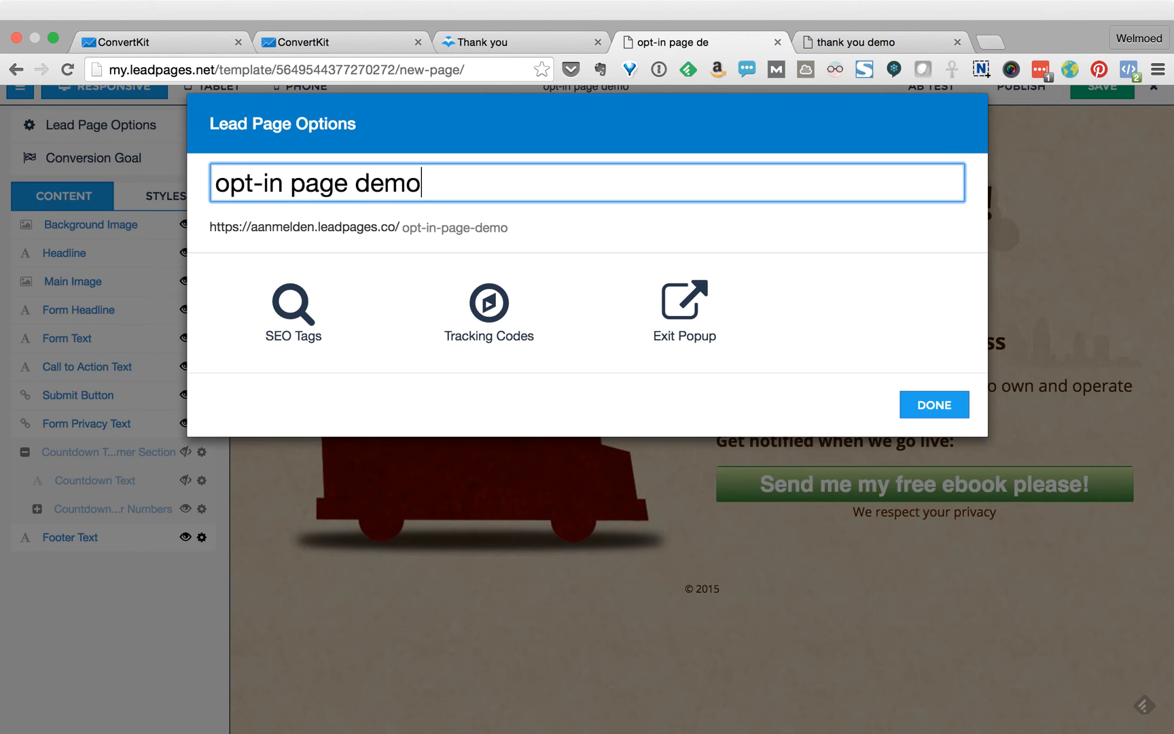
{"action": "left_click", "coordinate": [913, 406]}
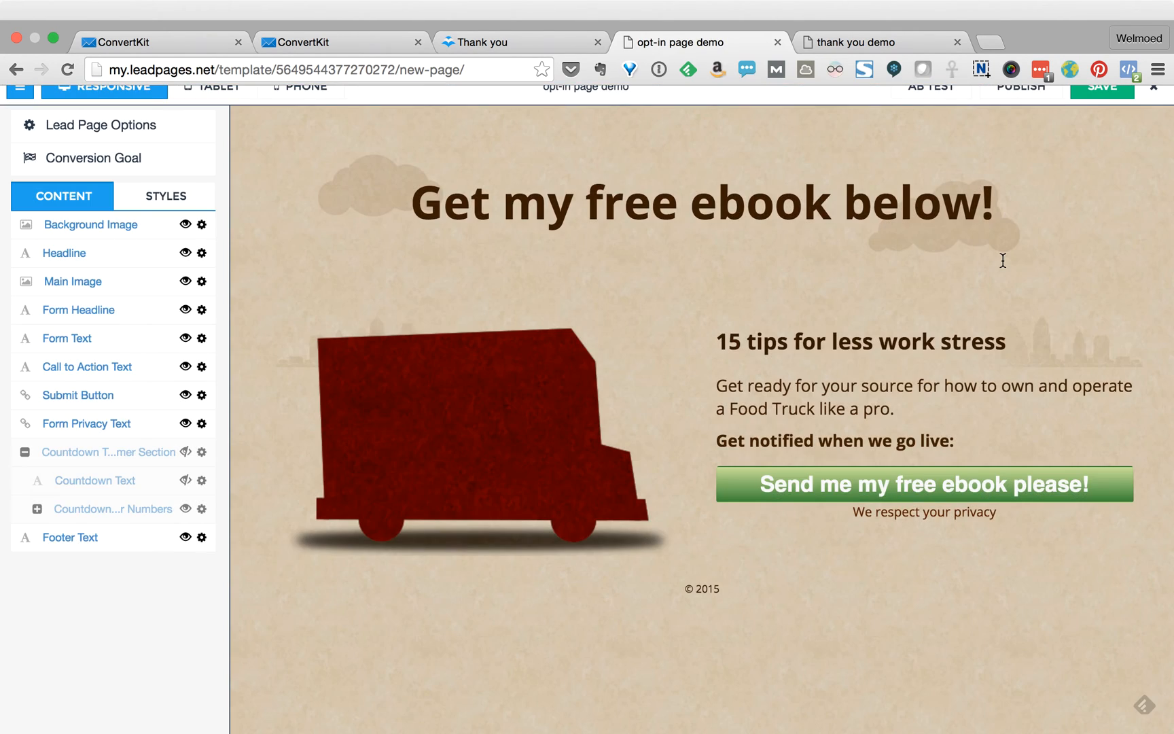
{"action": "left_click", "coordinate": [1101, 91]}
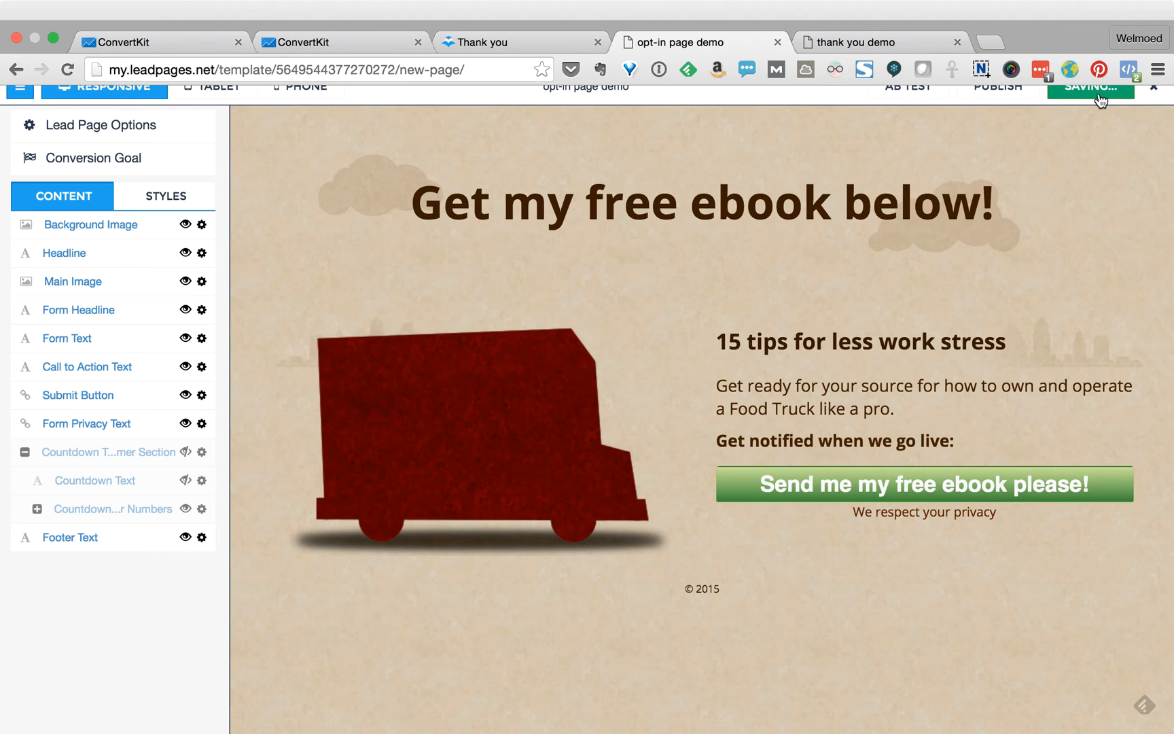
{"action": "left_click", "coordinate": [1083, 204]}
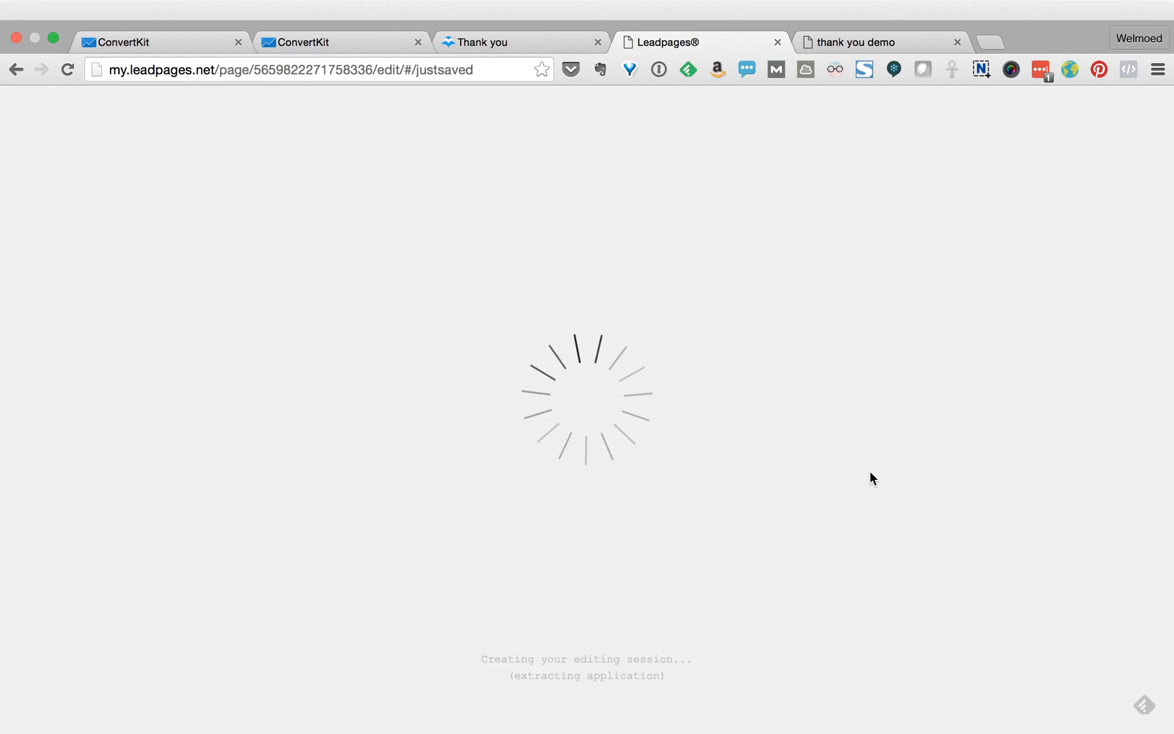
- Close the publishing options on the thank you demo page and return to the opt-in page demo editor
{"action": "left_click", "coordinate": [830, 40]}
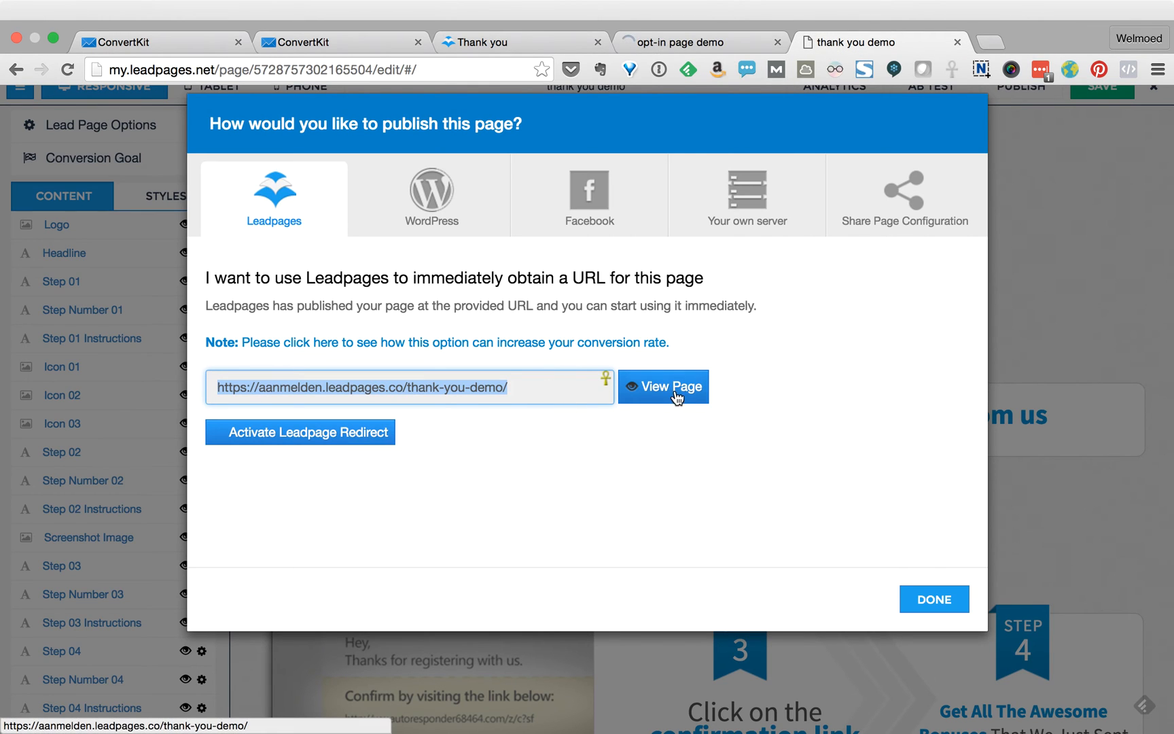
{"action": "left_click", "coordinate": [937, 601]}
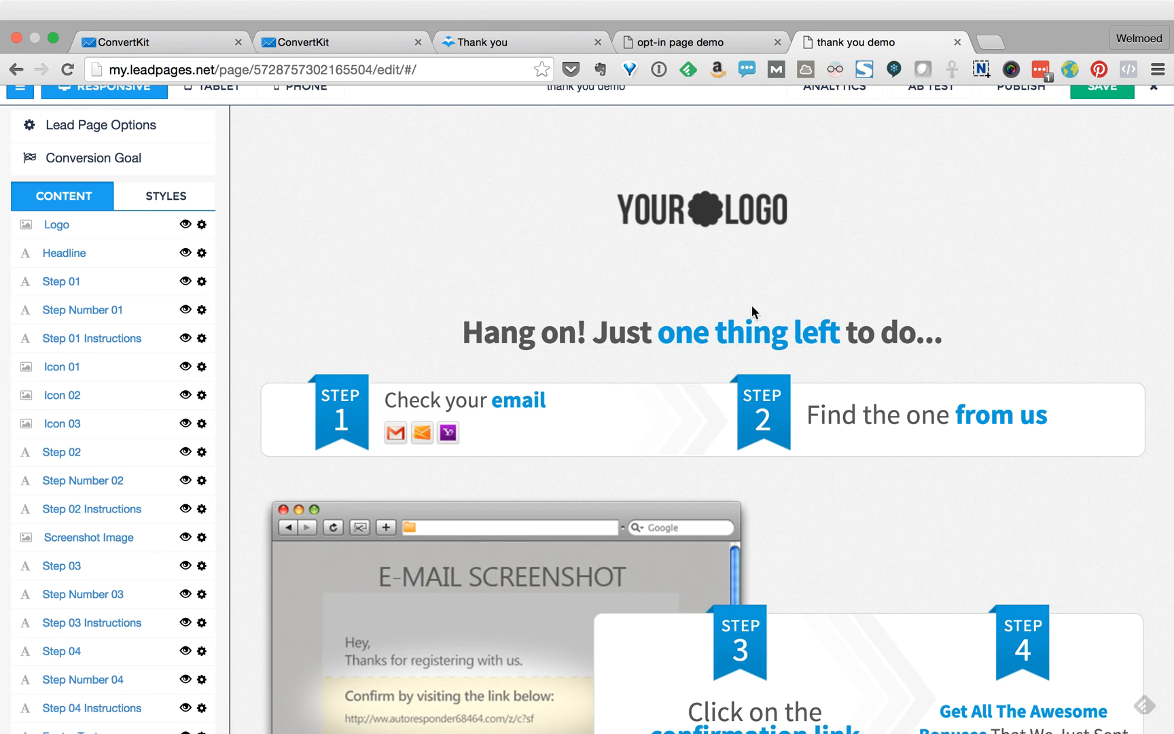
{"action": "left_click", "coordinate": [639, 42]}
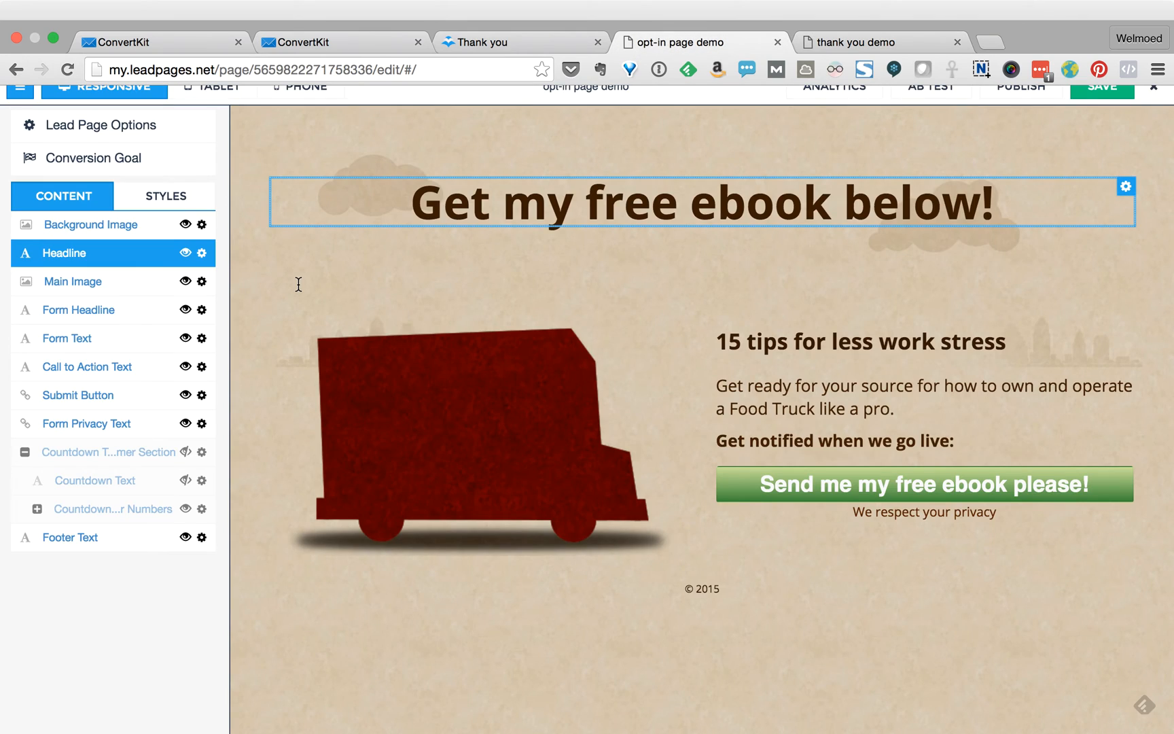
- Check the thank you page URL stored in the opt-in form, then close the form editor
{"action": "left_click", "coordinate": [776, 489]}
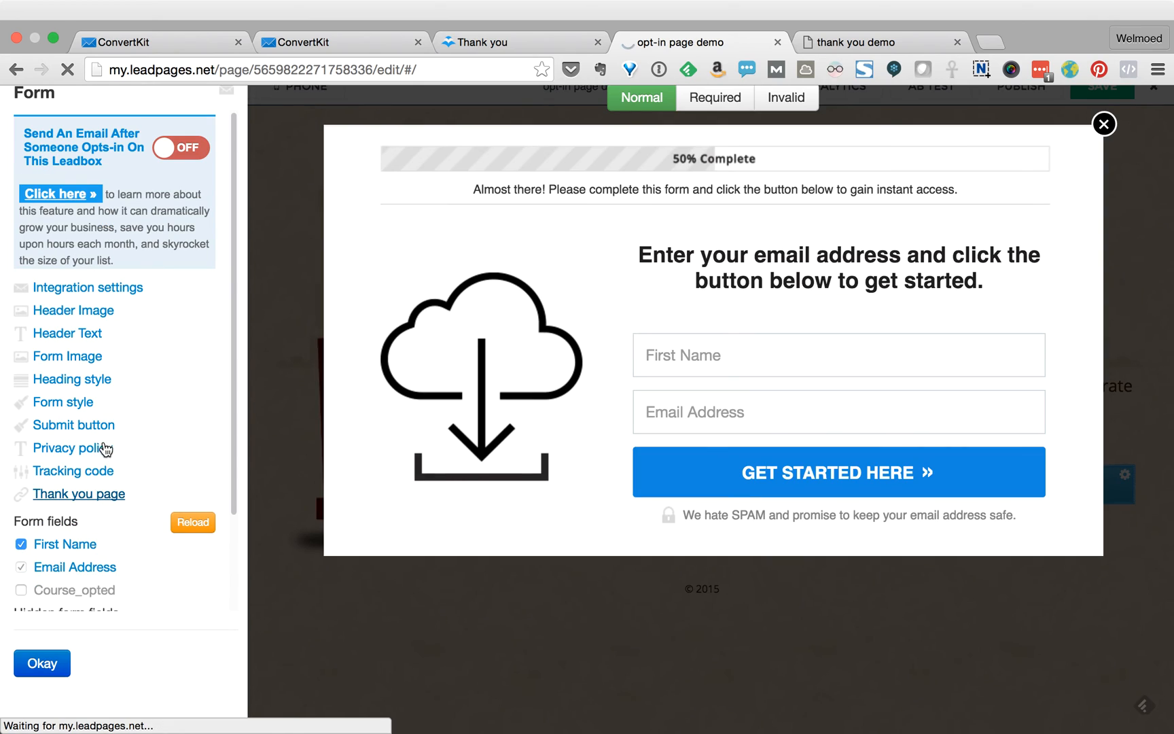
{"action": "left_click", "coordinate": [87, 496]}
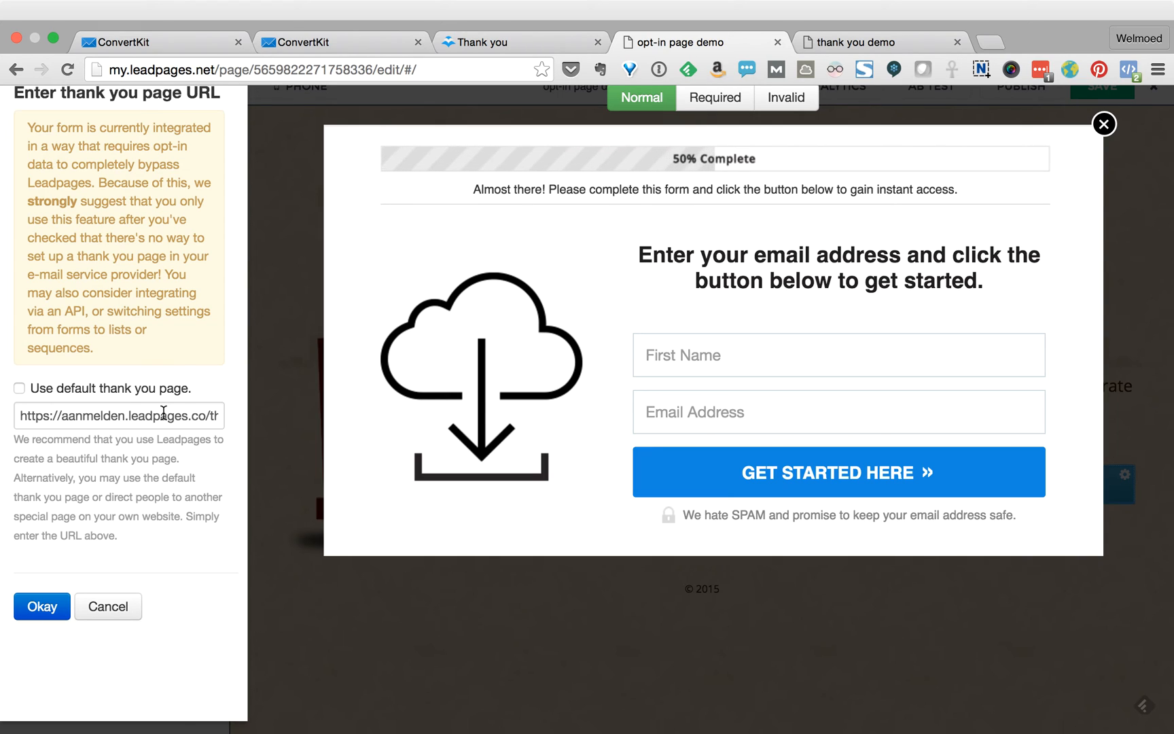
{"action": "left_click", "coordinate": [41, 607]}
{"action": "left_click", "coordinate": [1102, 125]}
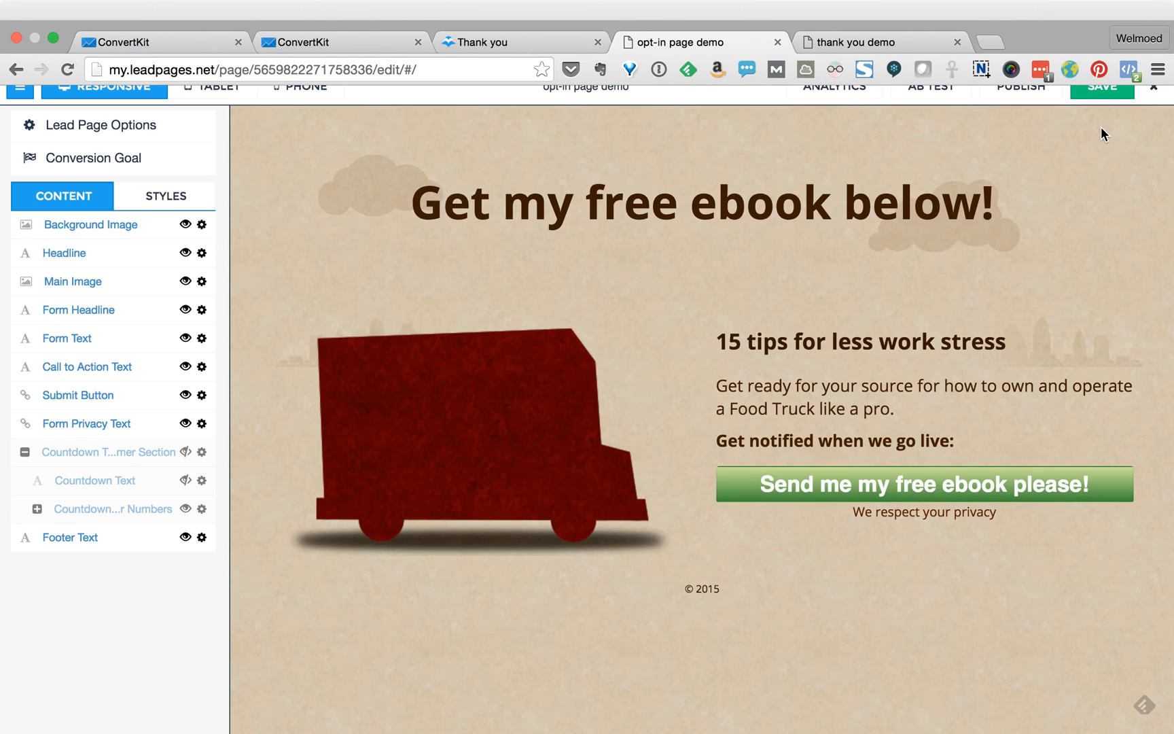
{"action": "left_click", "coordinate": [1103, 89]}
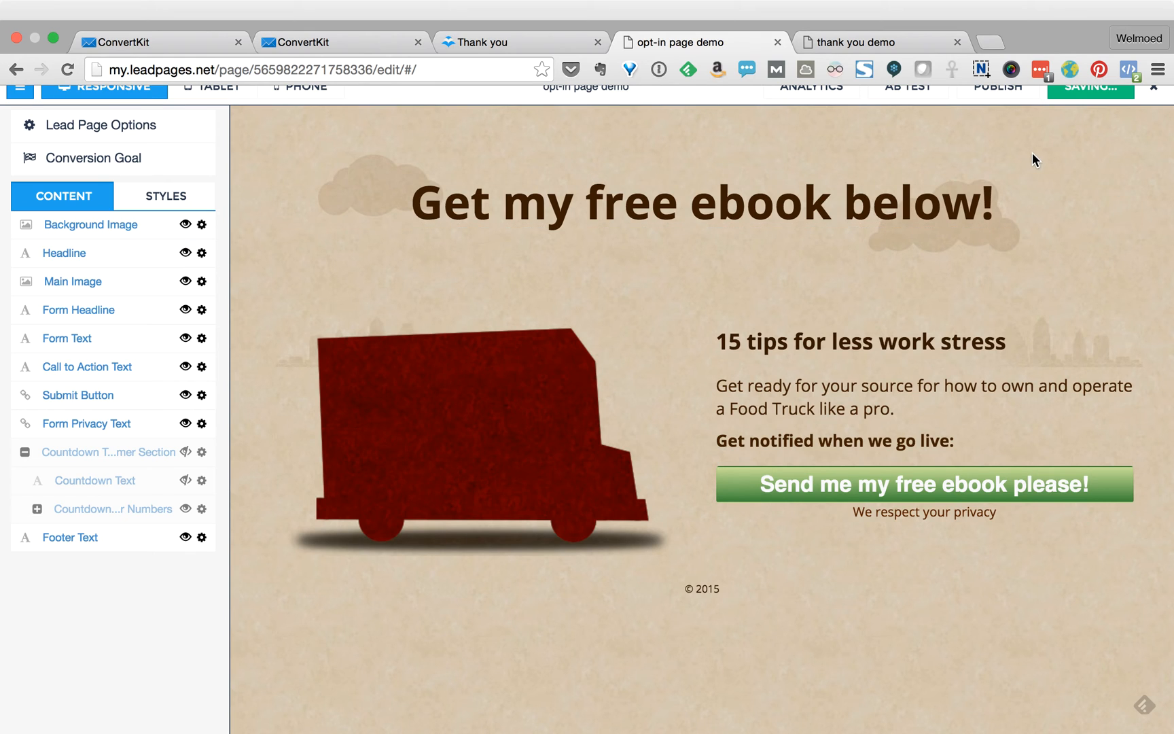
{"action": "left_click", "coordinate": [1009, 93]}
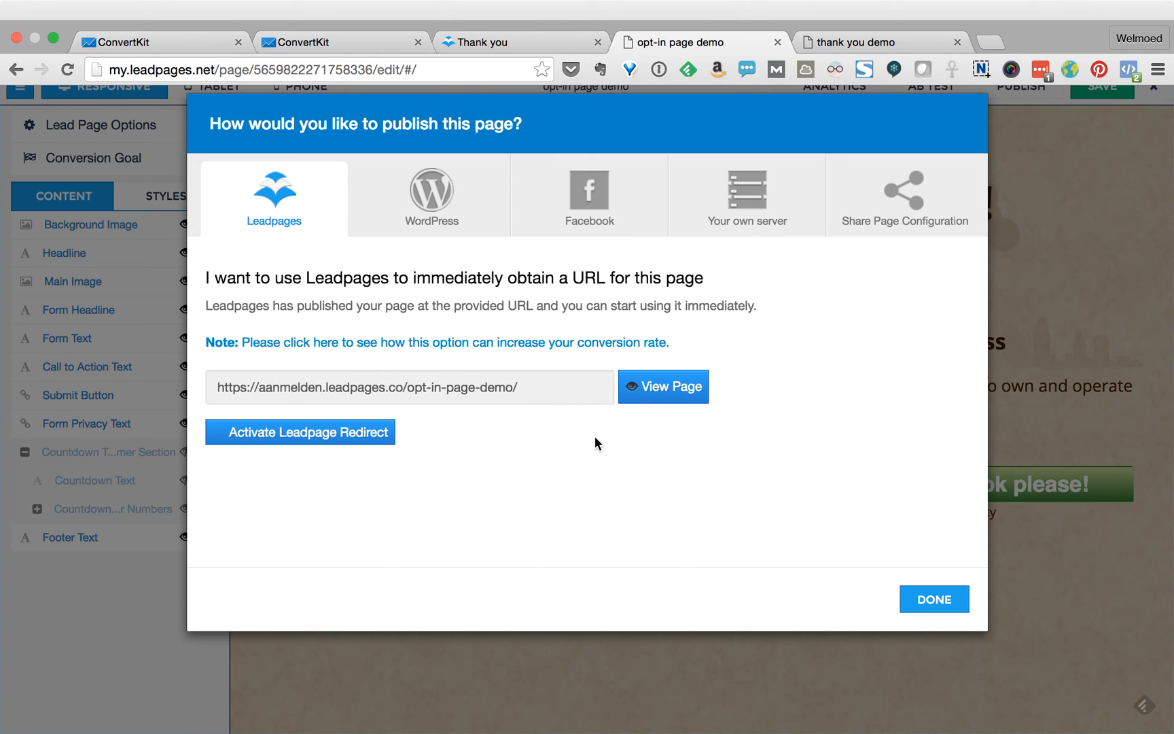
{"action": "left_click", "coordinate": [563, 386]}
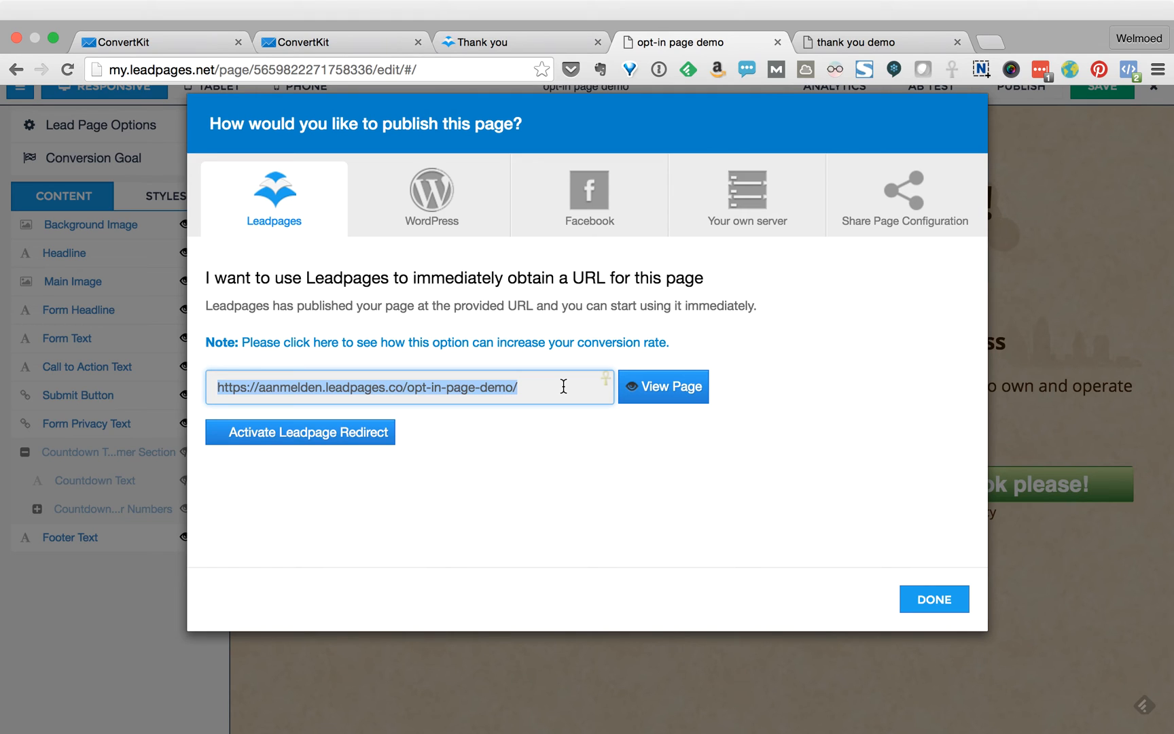
{"action": "left_click", "coordinate": [935, 601]}
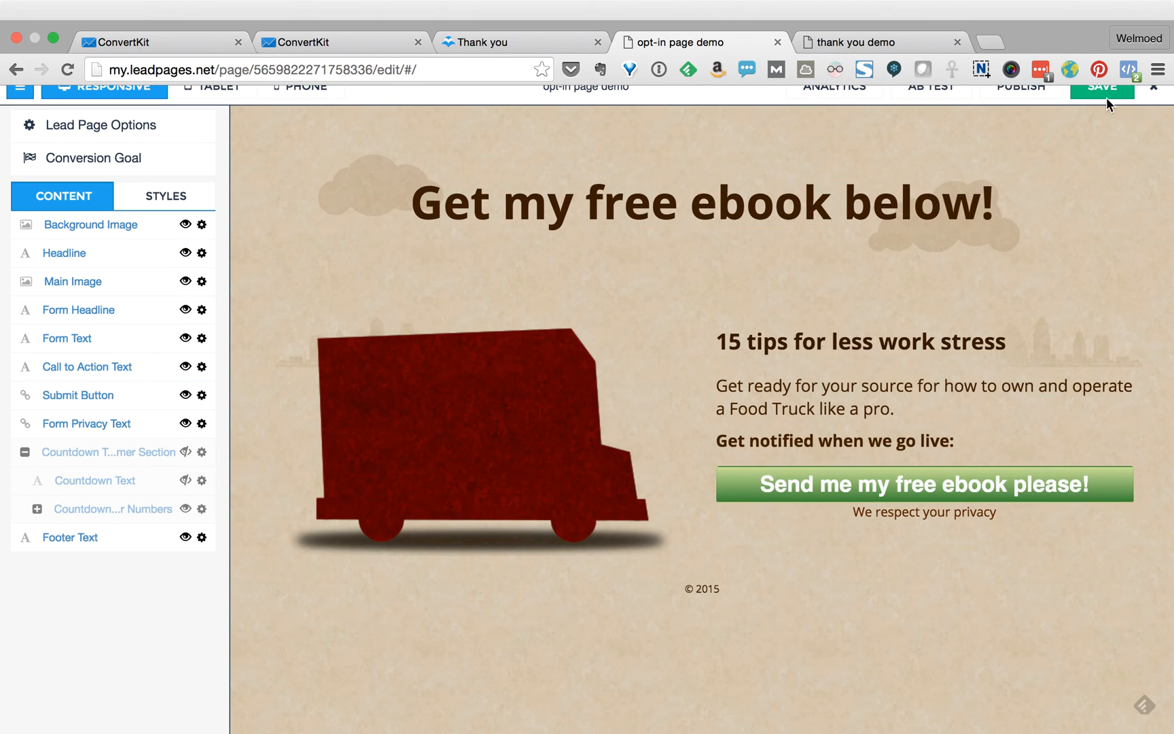
{"action": "left_click", "coordinate": [1029, 91]}
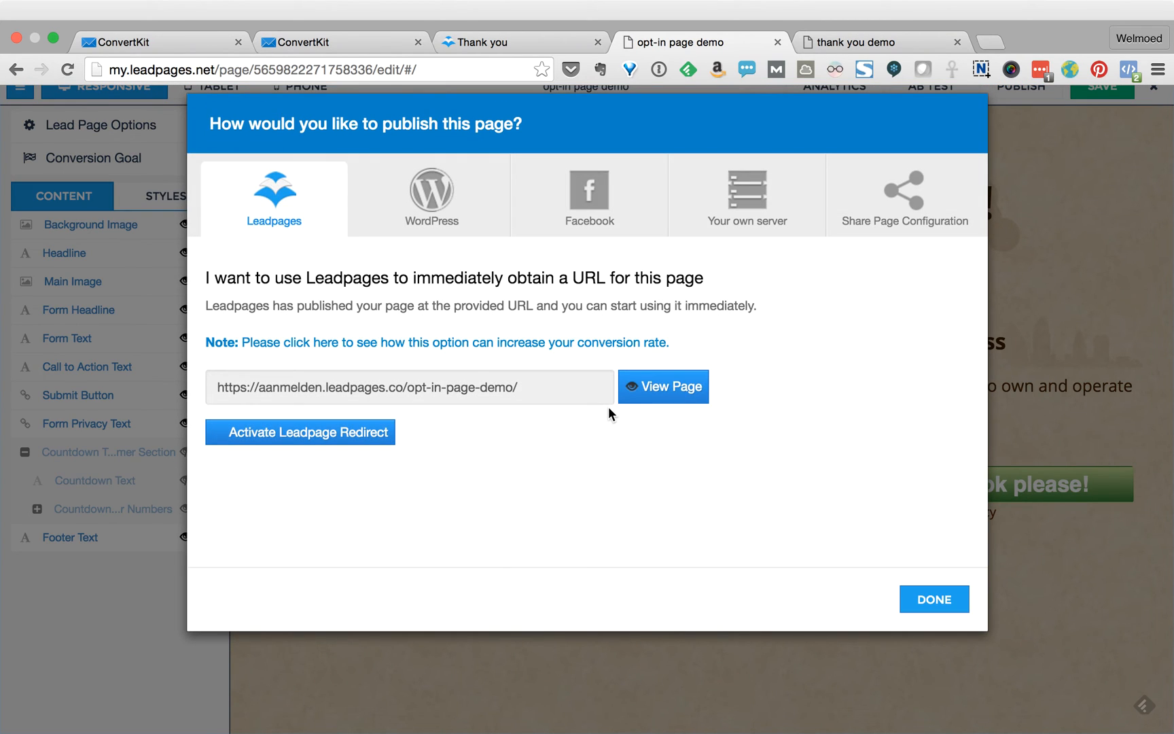
{"action": "left_click", "coordinate": [671, 385]}
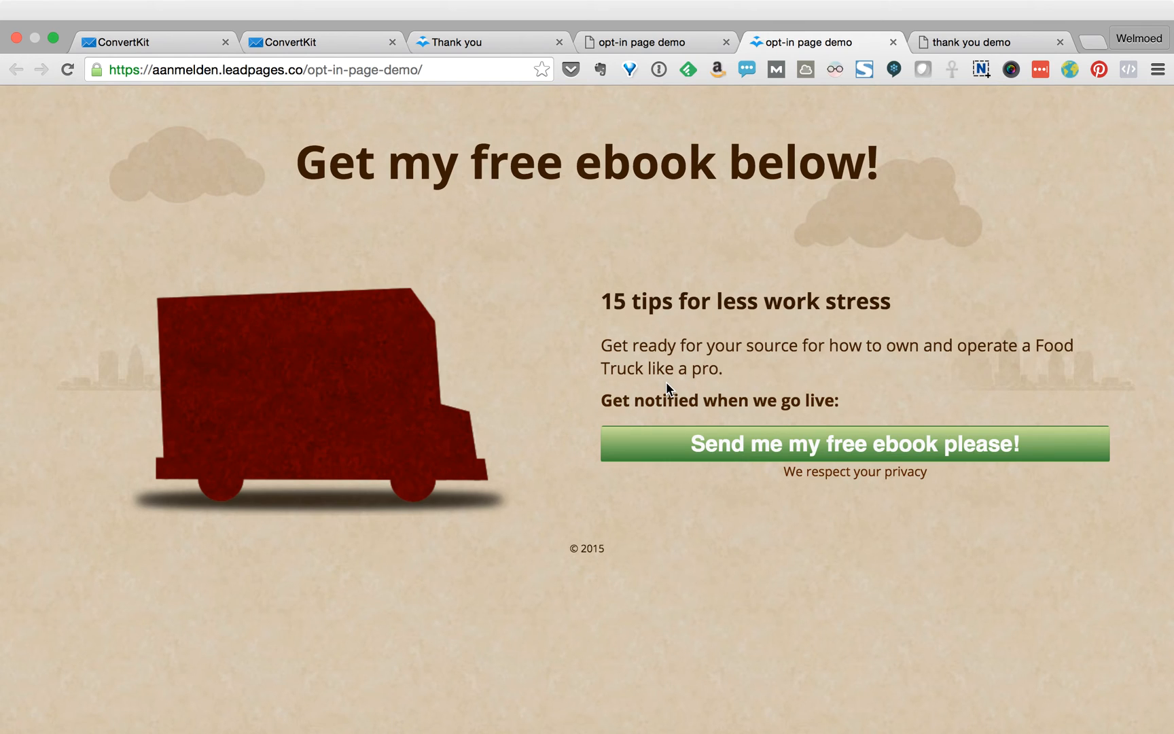
{"action": "left_click", "coordinate": [493, 69]}
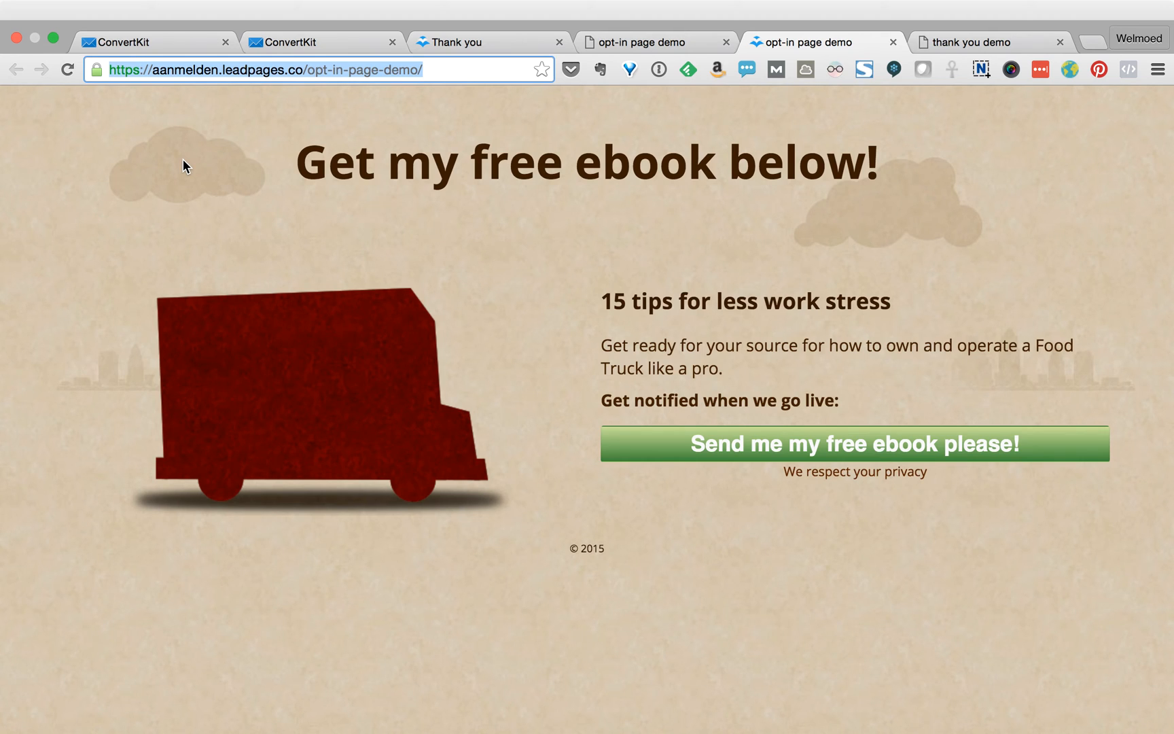
- Submit the live page's opt-in form with the subscriber's first name and email, and review the confirmation page it leads to
{"action": "left_click", "coordinate": [852, 445]}
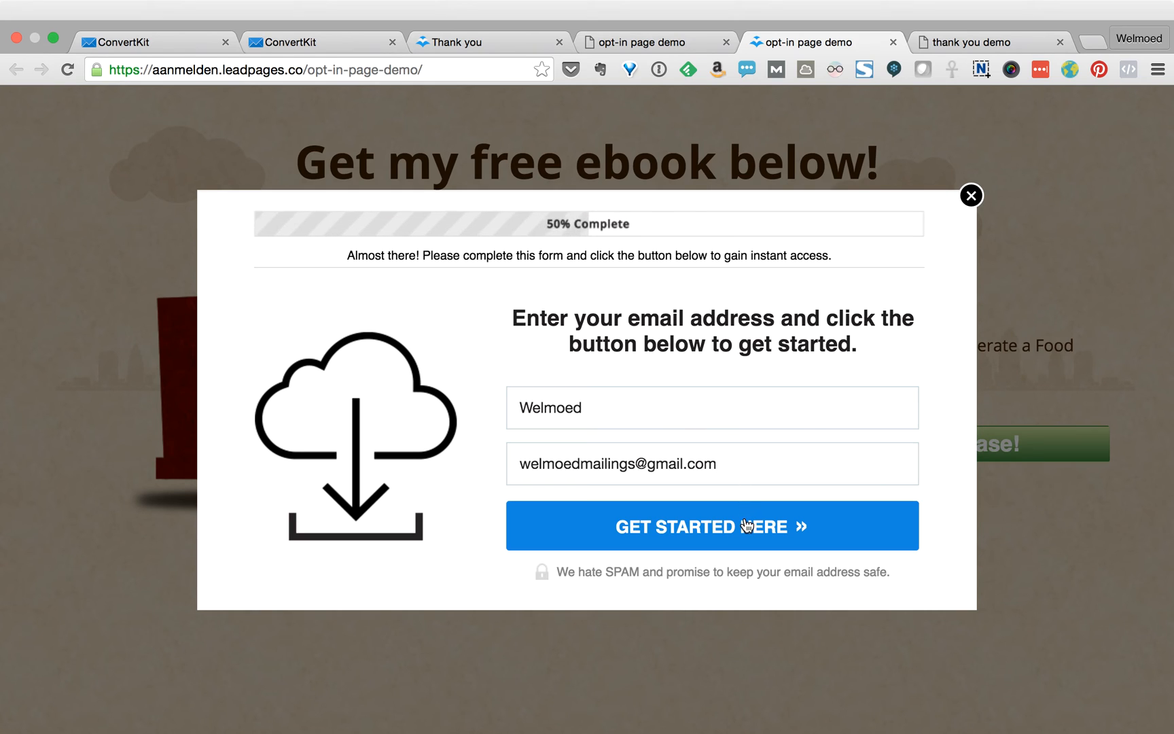
{"action": "left_click", "coordinate": [692, 528]}
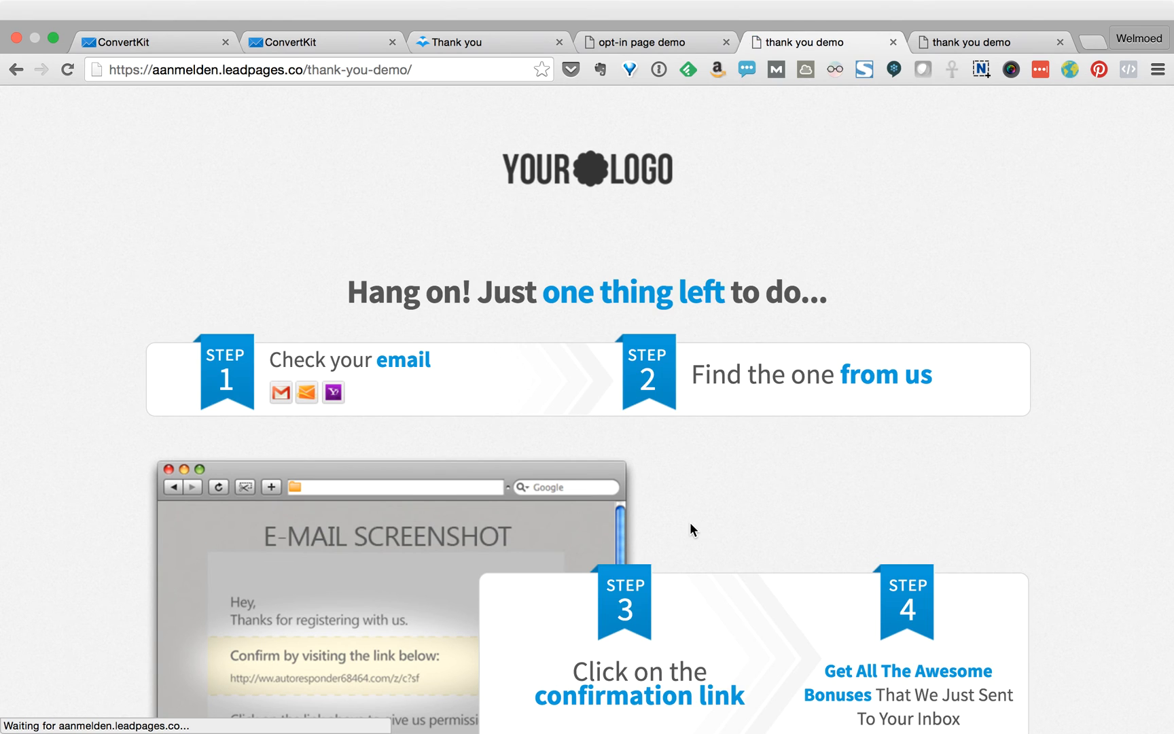
{"action": "scroll", "coordinate": [1092, 231], "scroll_direction": "down", "scroll_amount": 5}
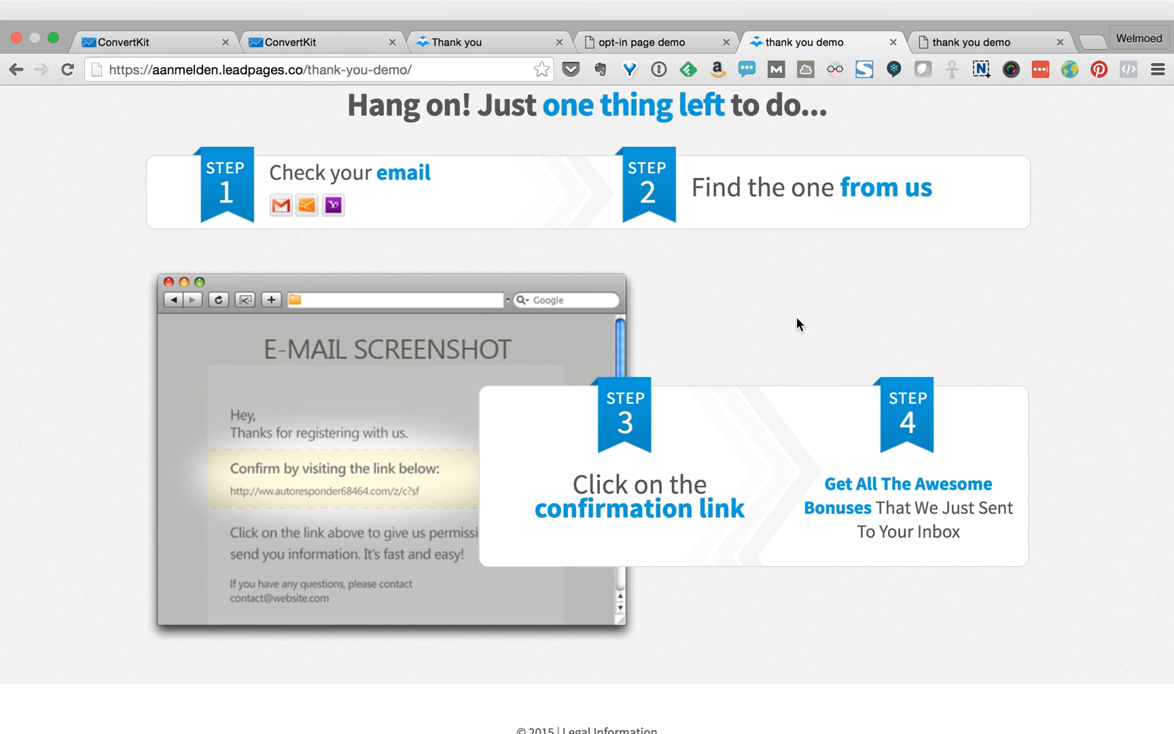
- Open the ConvertKit subscribers list and return to the "Here is your free ebook!" email in Demo sequence 2
{"action": "left_click", "coordinate": [330, 42]}
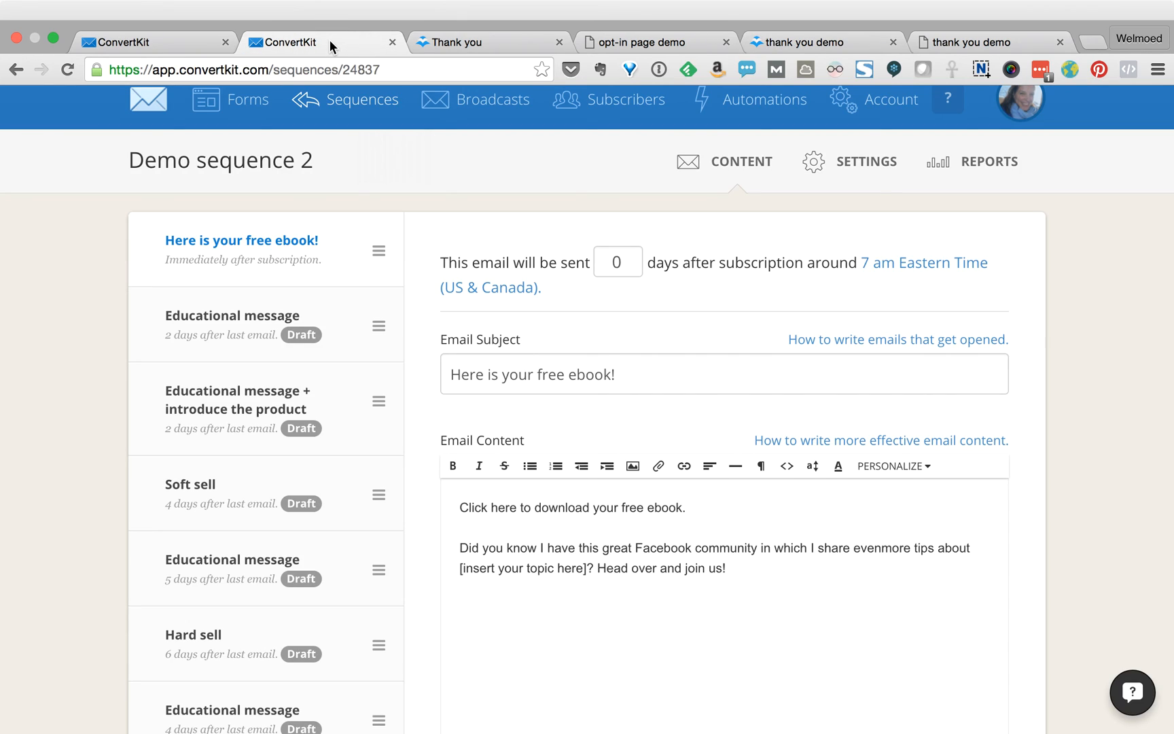
{"action": "left_click", "coordinate": [189, 38]}
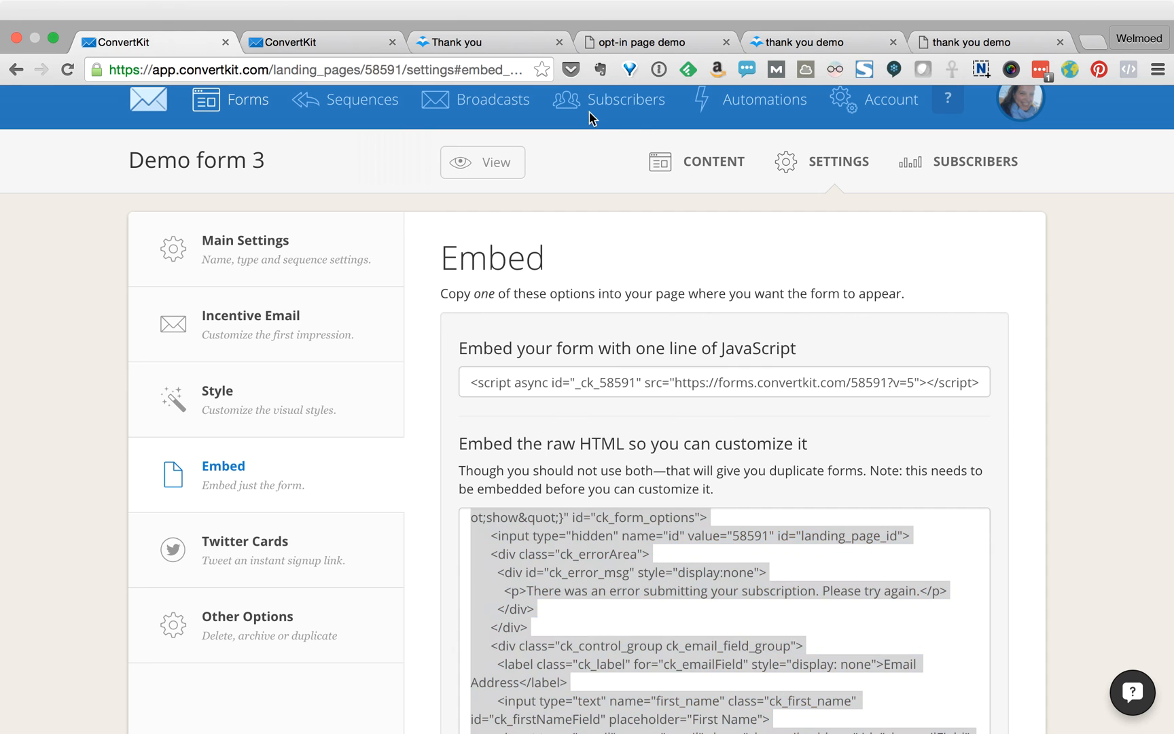
{"action": "left_click", "coordinate": [630, 105]}
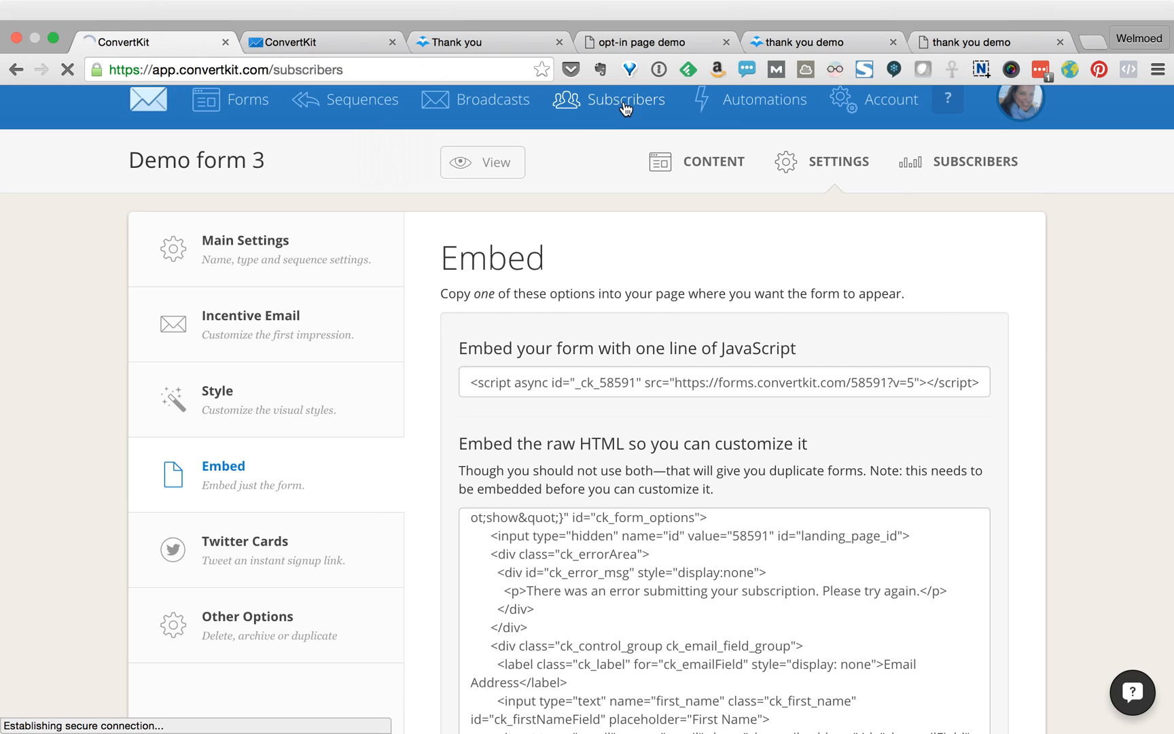
{"action": "left_click", "coordinate": [370, 51]}
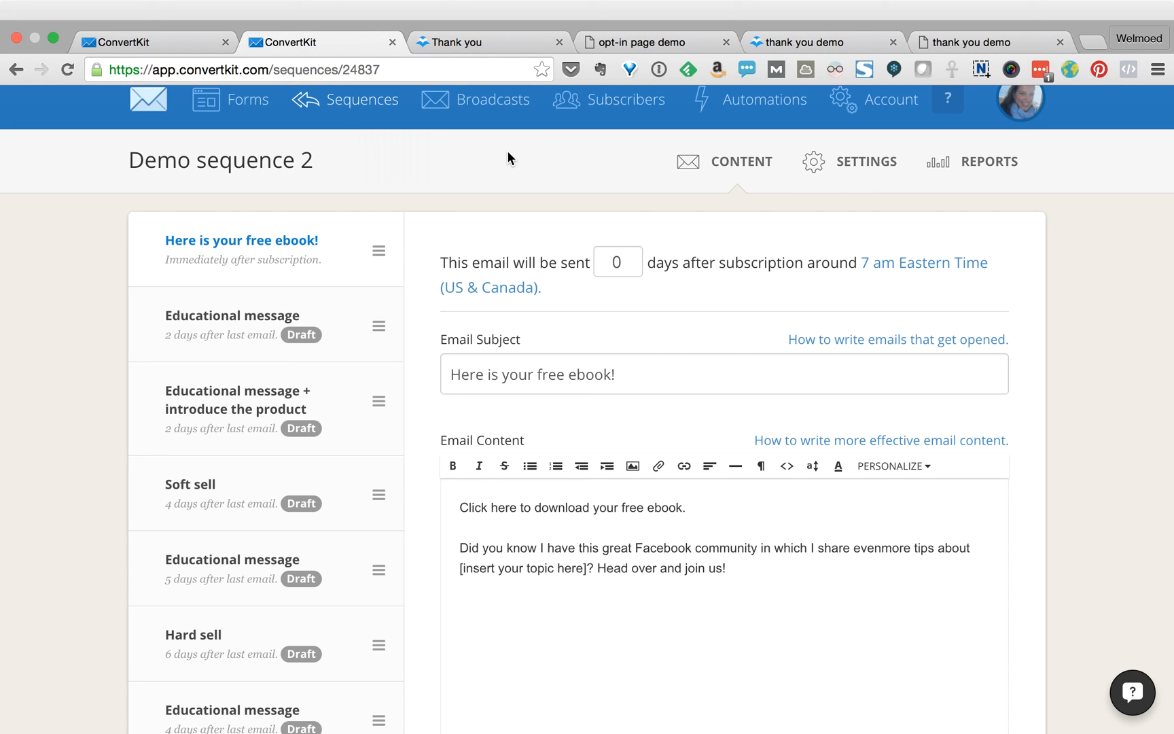
- Compare the live confirmation page with the Double Opt-In flow diagram in PowerPoint and switch back to Chrome
{"action": "key", "text": "super+Tab"}
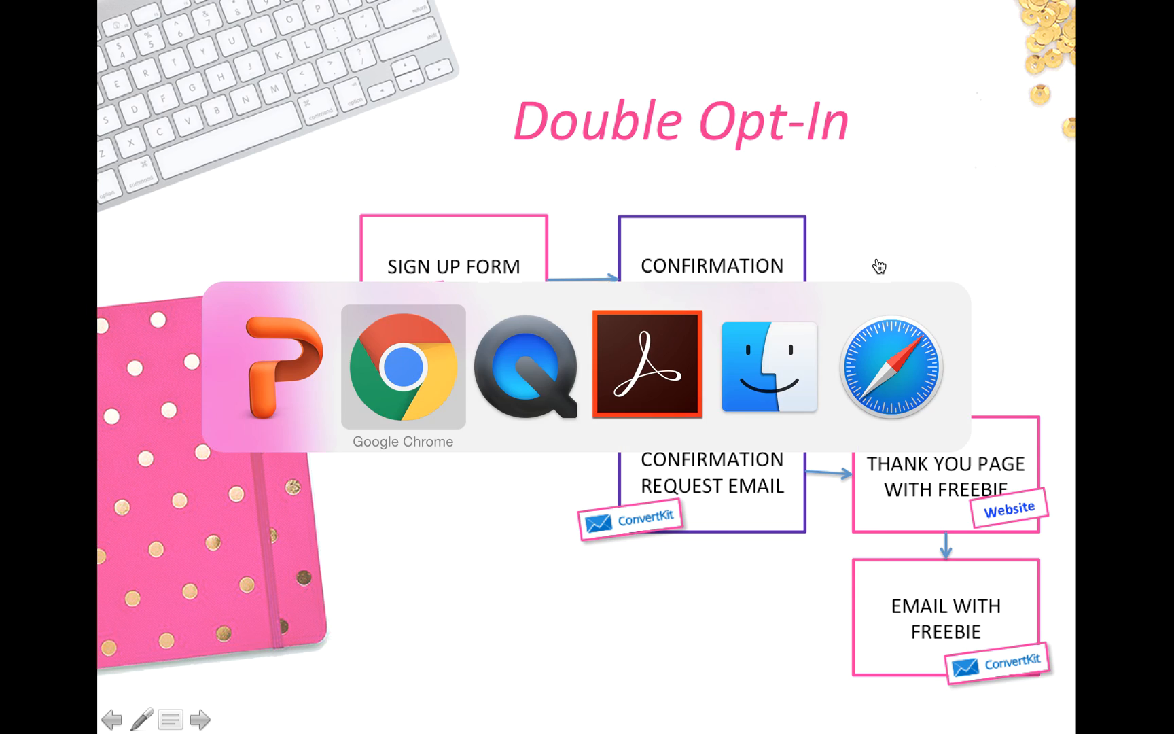
{"action": "key", "text": "super+Tab"}
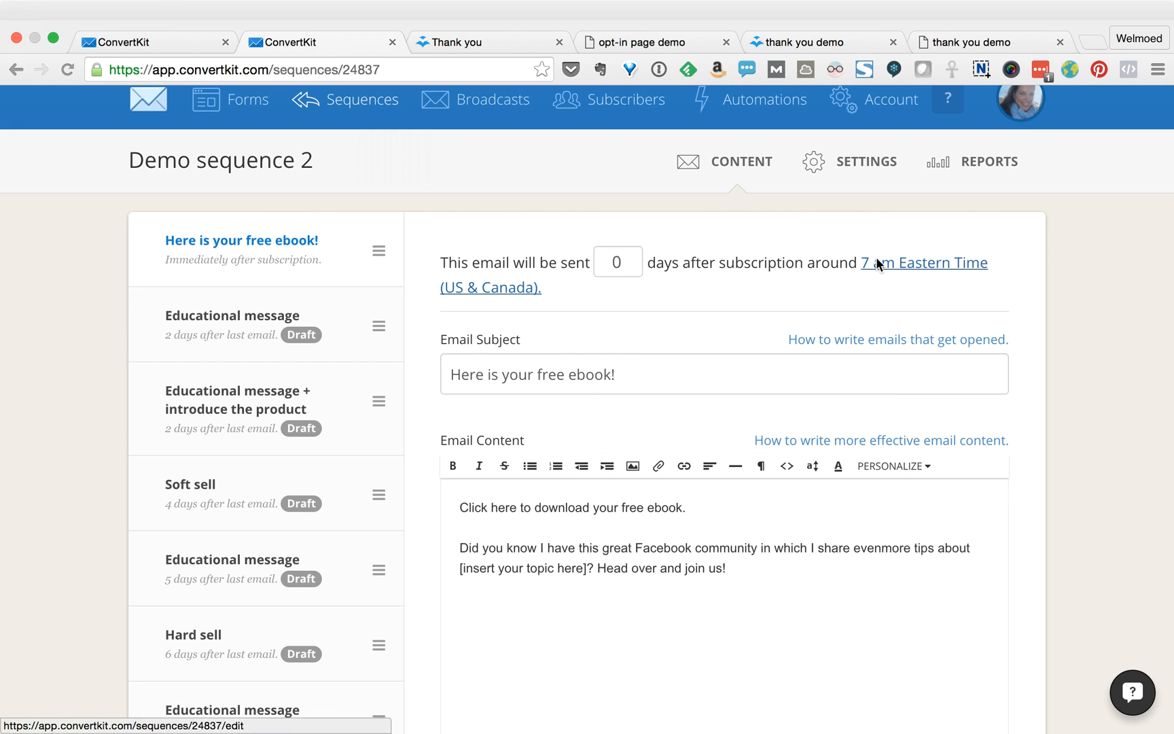
{"action": "left_click", "coordinate": [795, 44]}
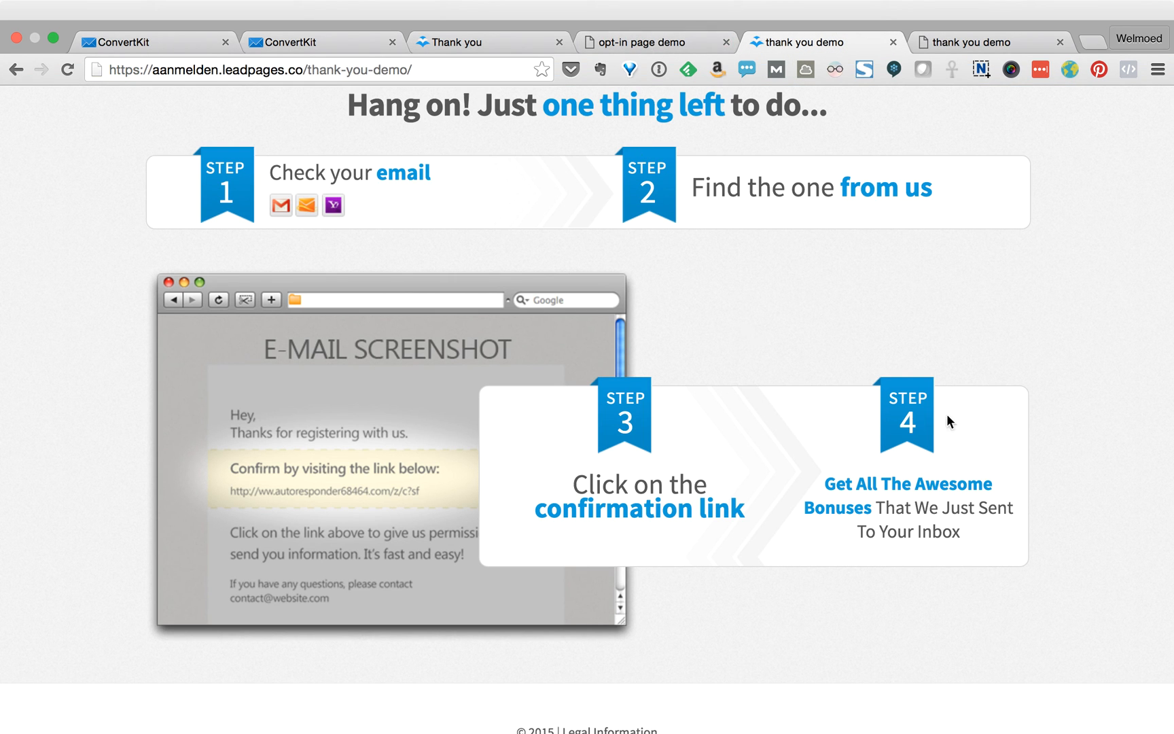
{"action": "key", "text": "super+Tab"}
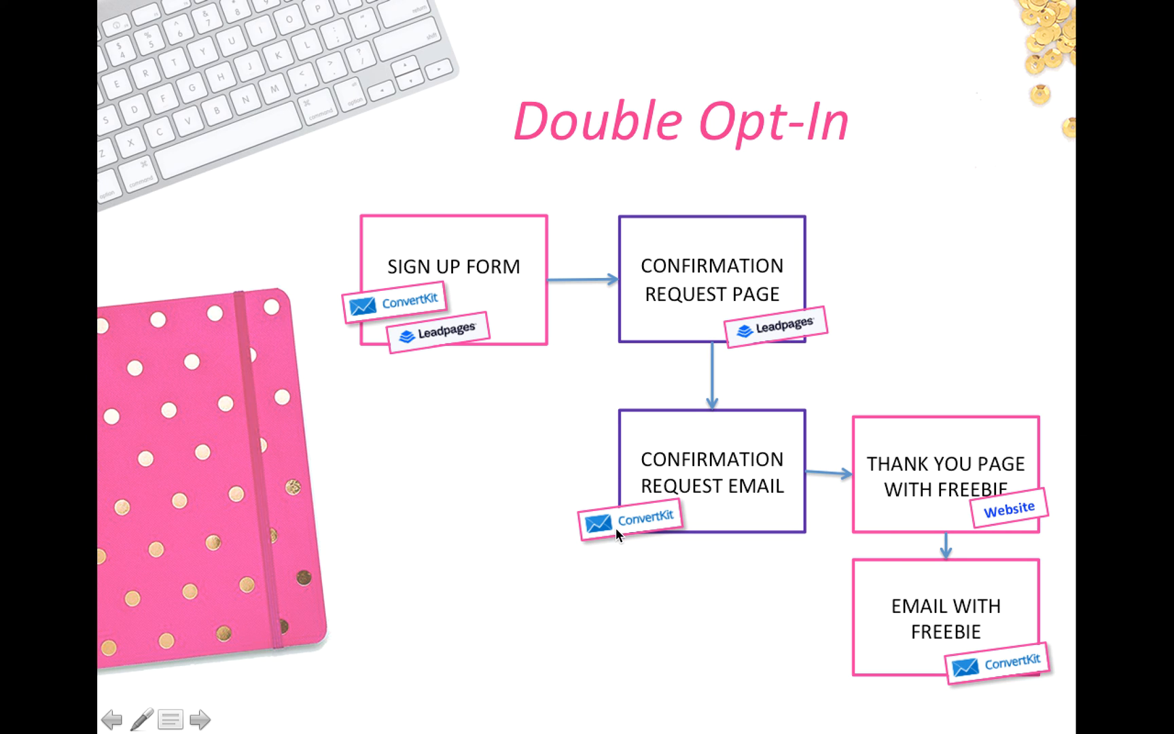
{"action": "key", "text": "super+Tab"}
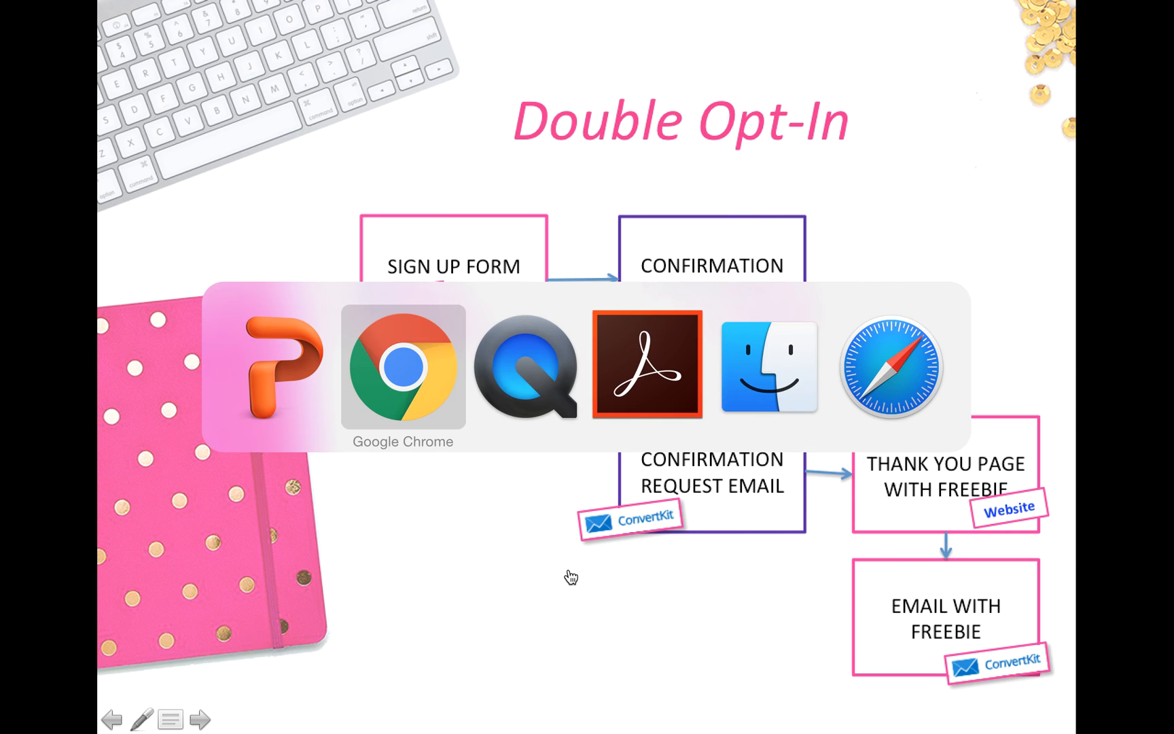